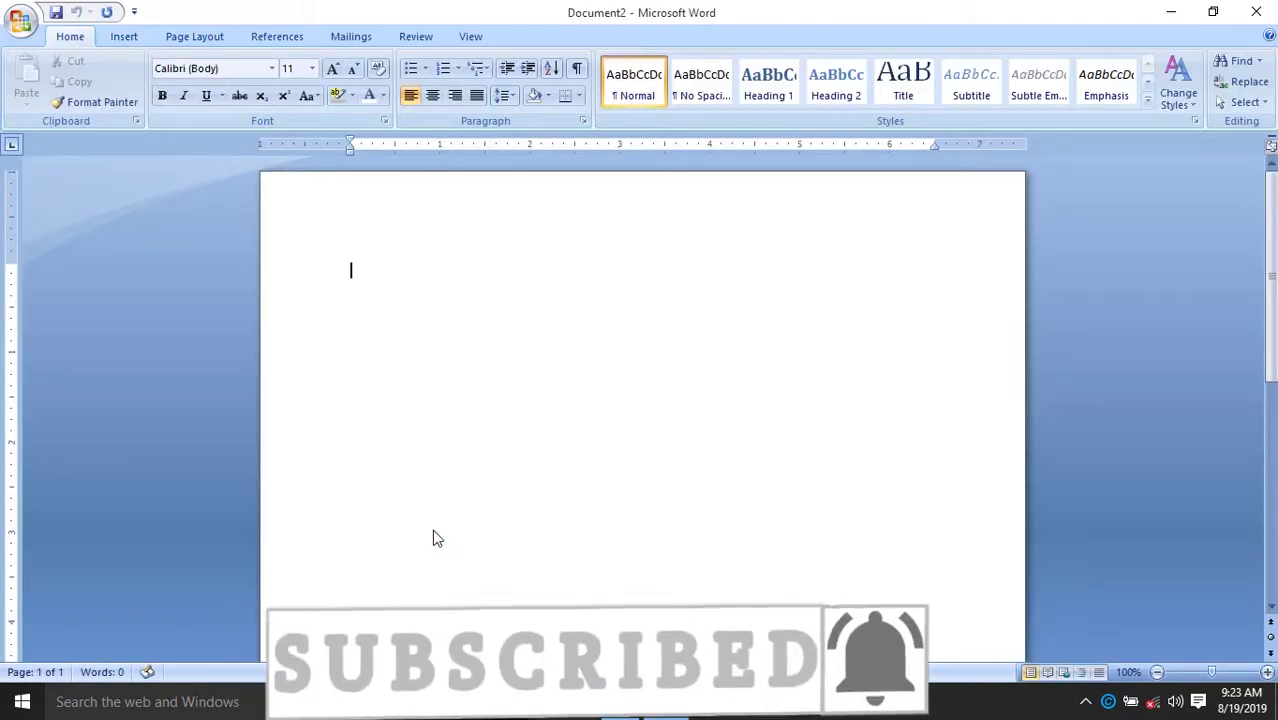
Generate three paragraphs of sample text with =rand() on the empty page
text(=)
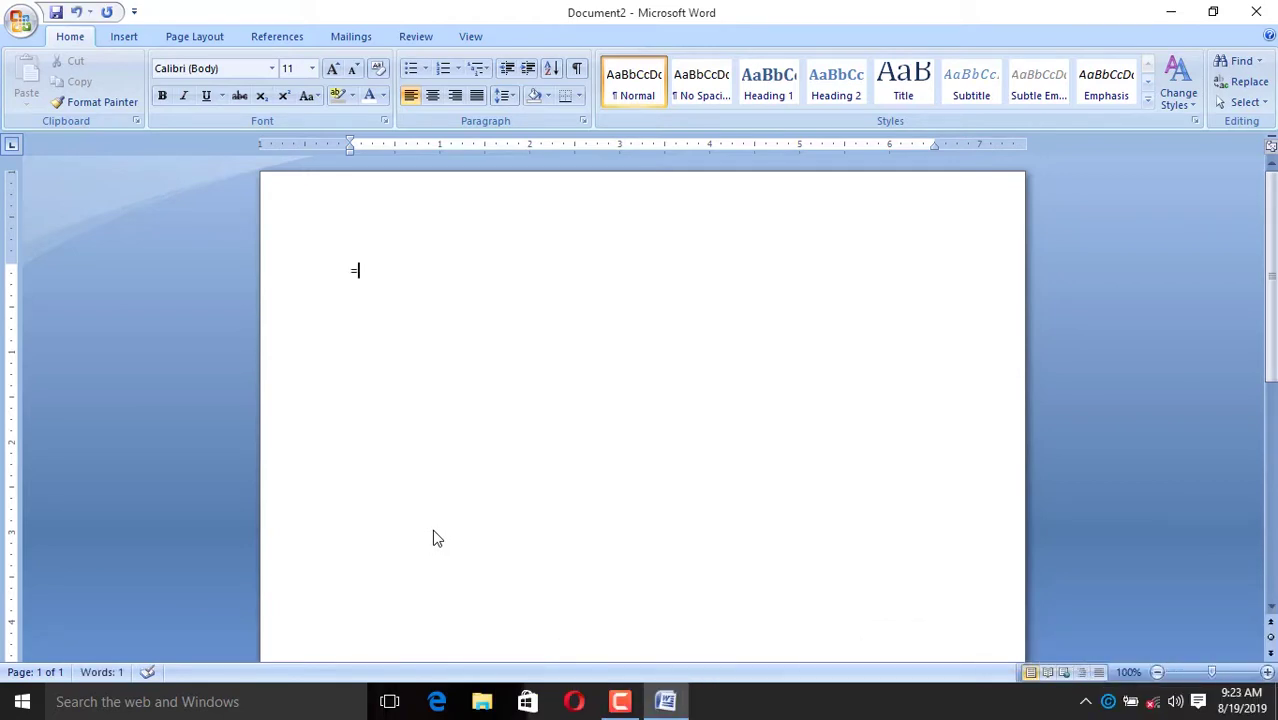
text(rand)
text(())
key(Return)
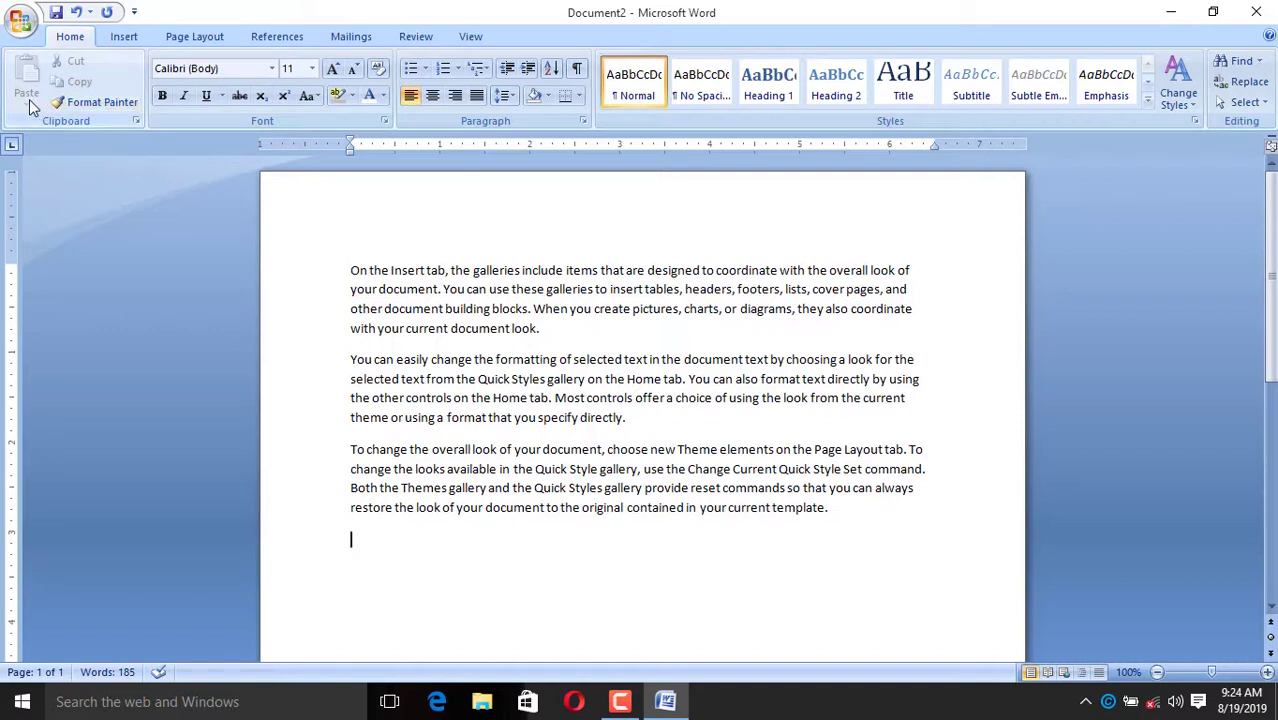
click(92, 102)
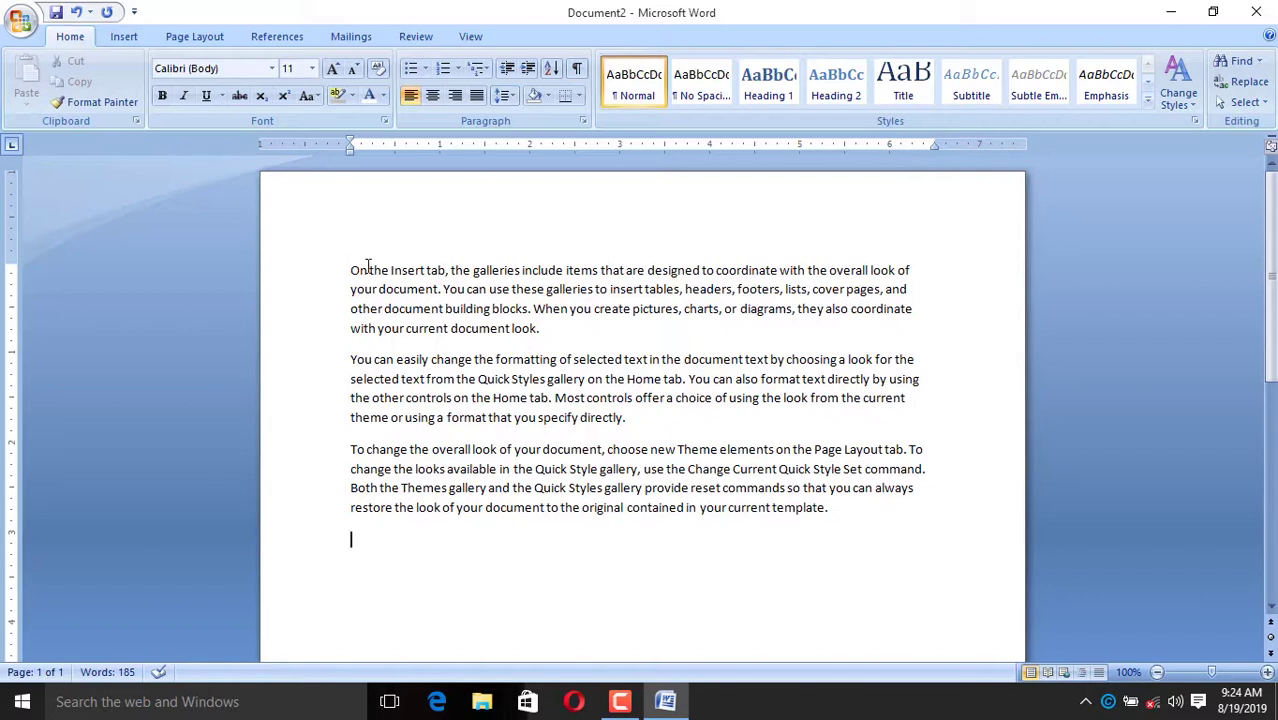
Make the first paragraph bold italic, then try moving it to the end and undo the move
drag(346, 269, 541, 330)
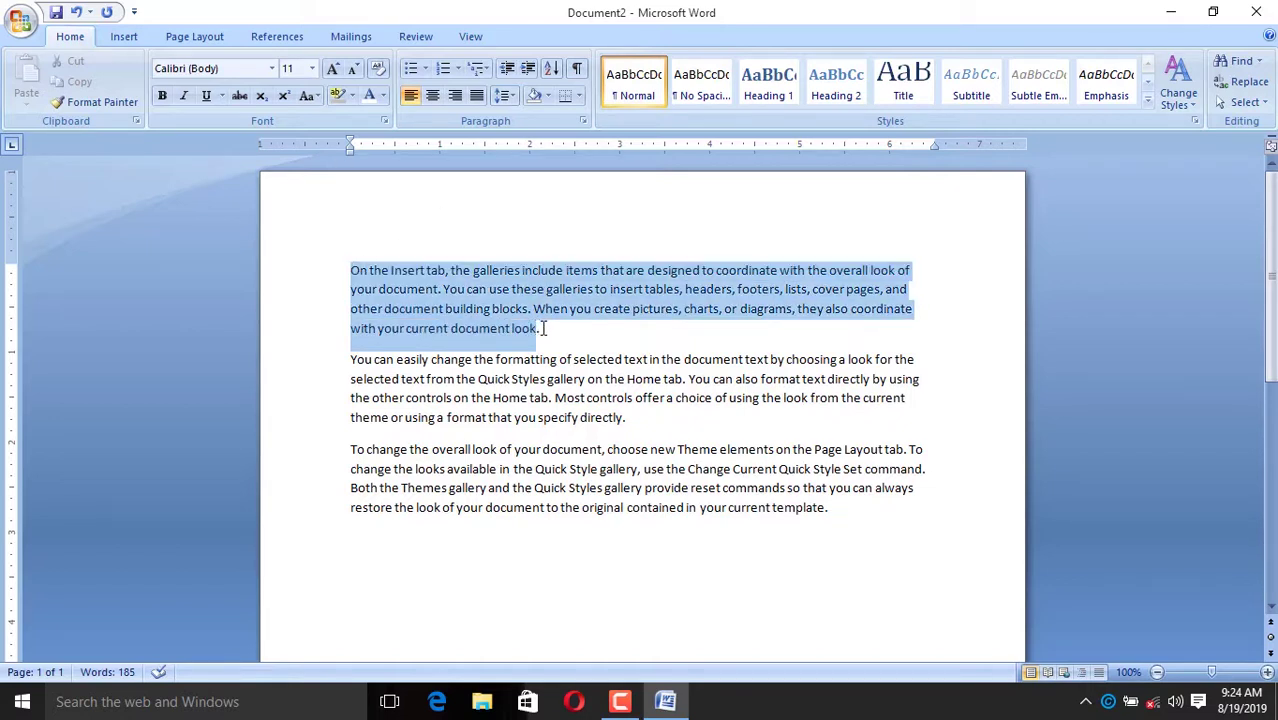
click(162, 96)
click(183, 96)
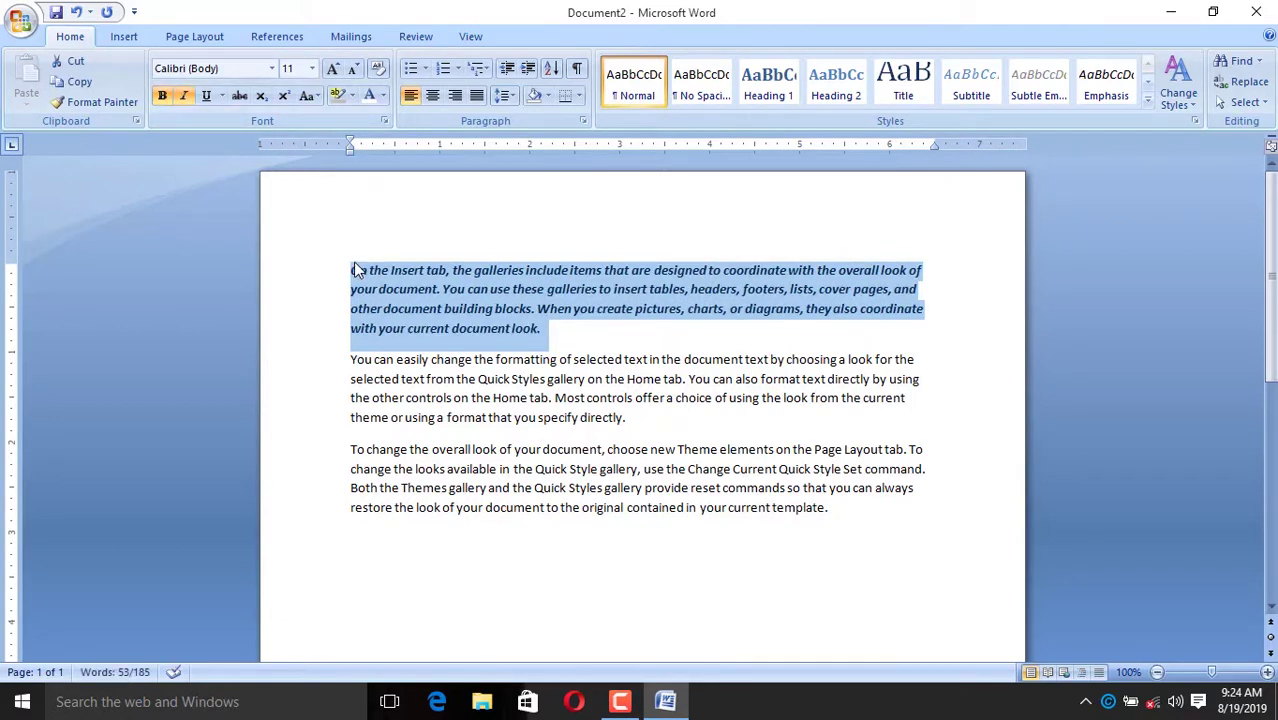
click(78, 62)
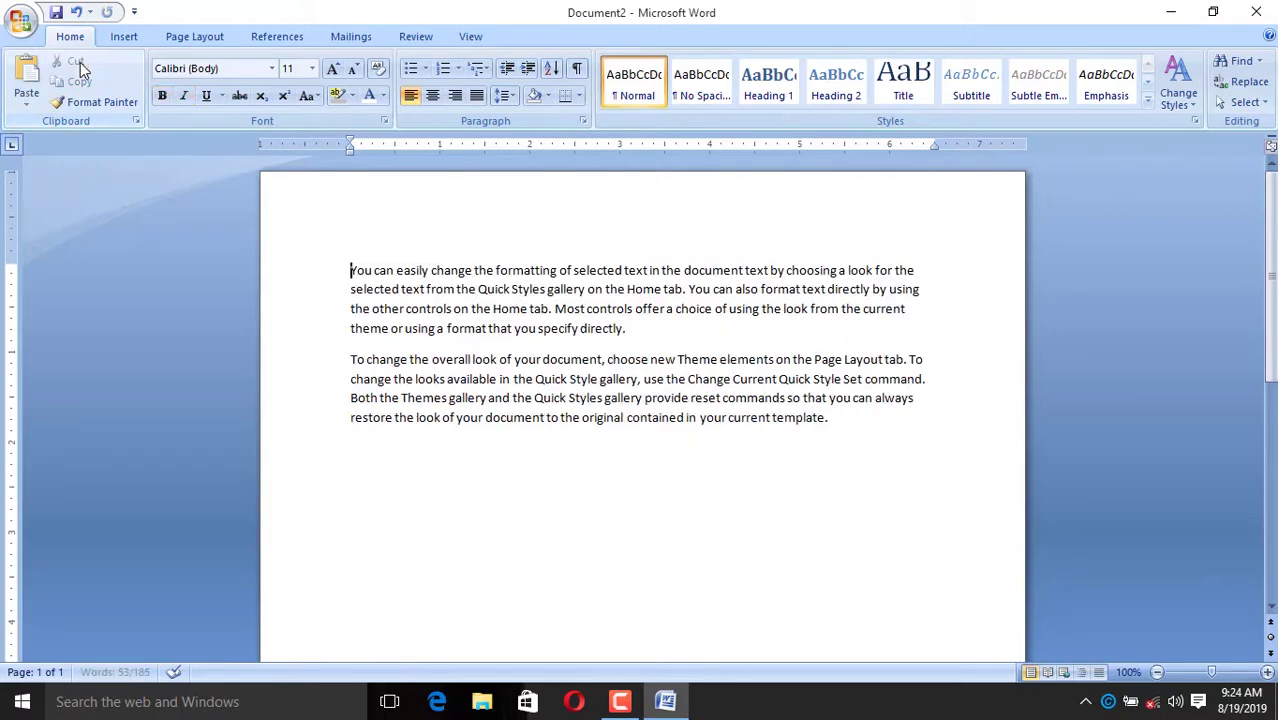
click(851, 421)
key(Return)
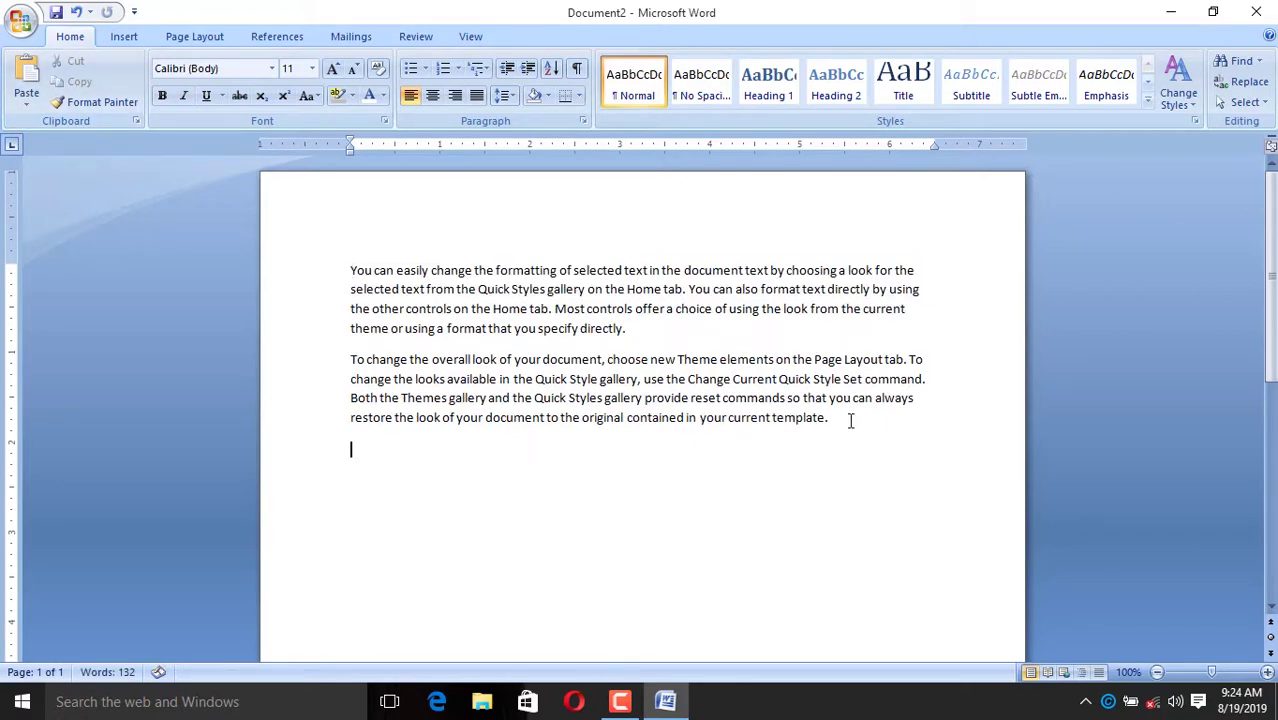
click(25, 78)
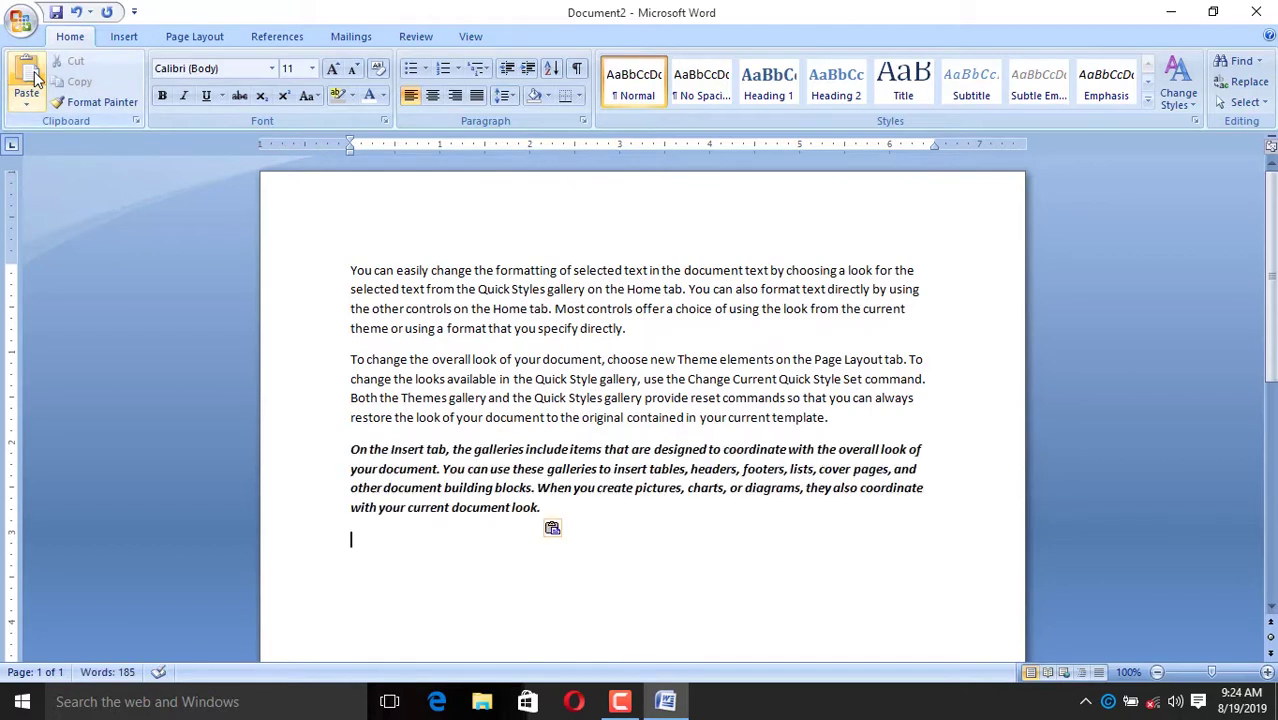
key(ctrl+z)
key(ctrl+z)
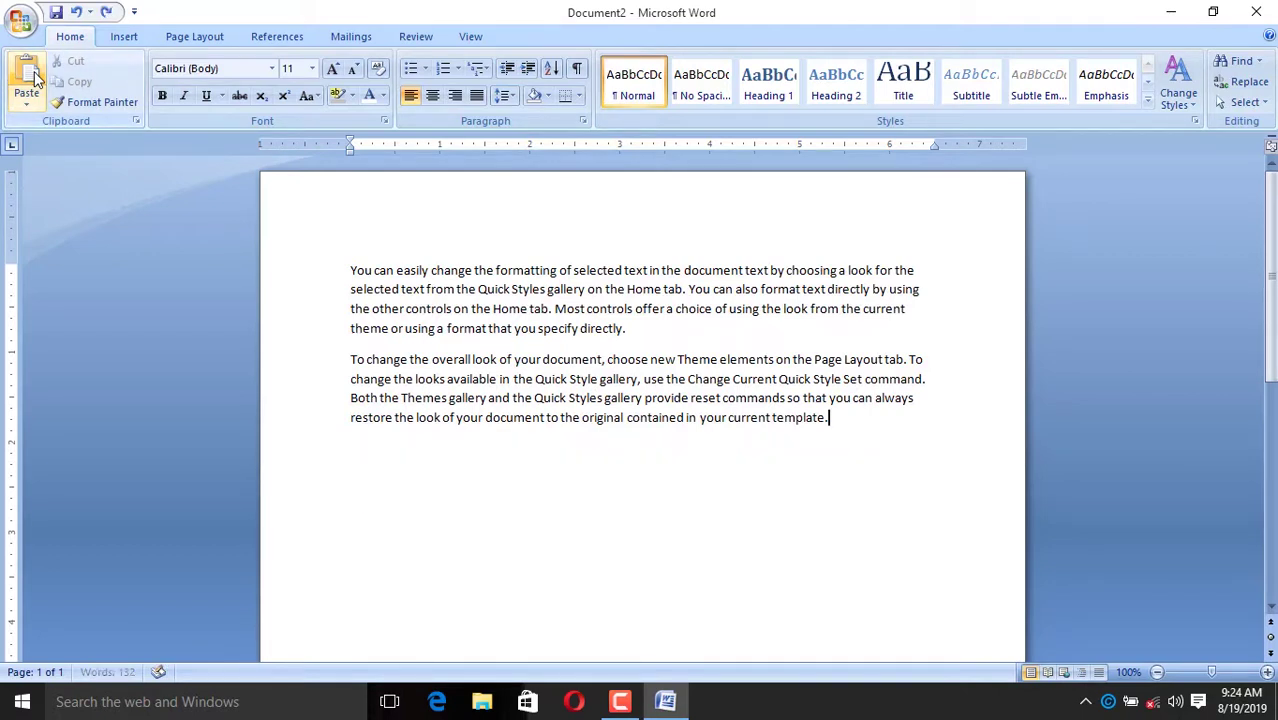
key(ctrl+z)
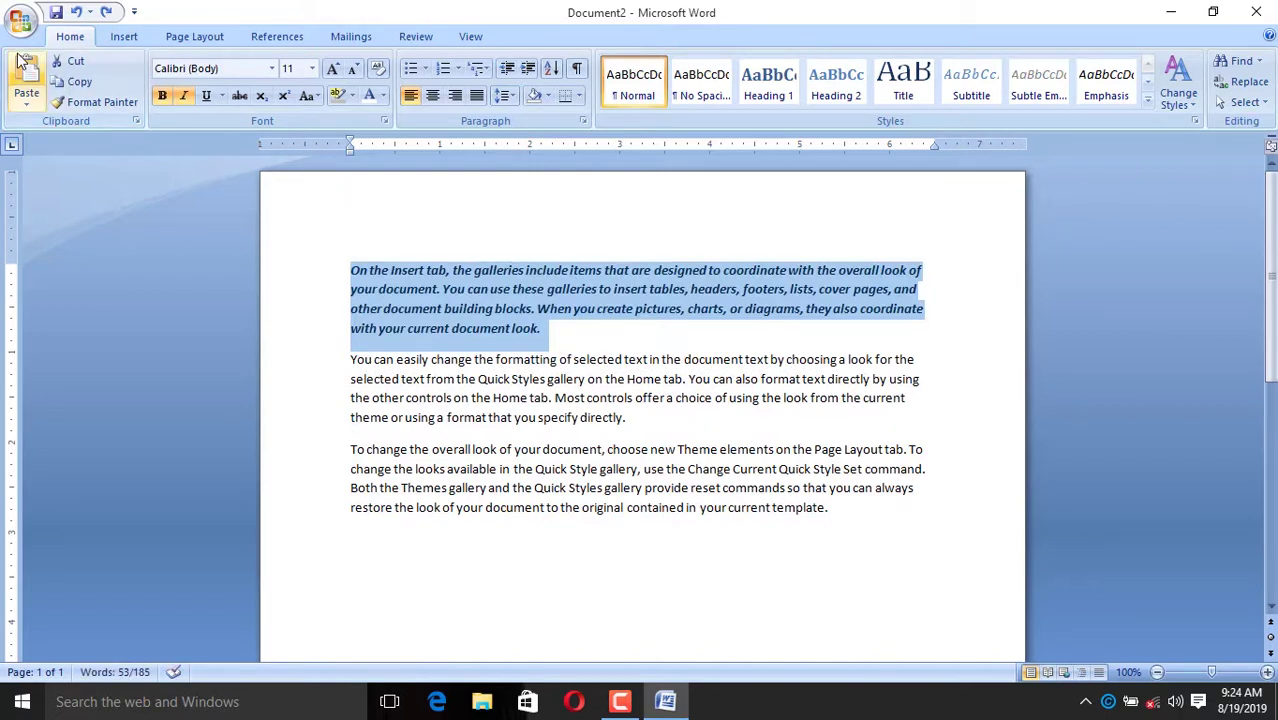
Append a copy of the bold italic paragraph as a new last paragraph
click(80, 82)
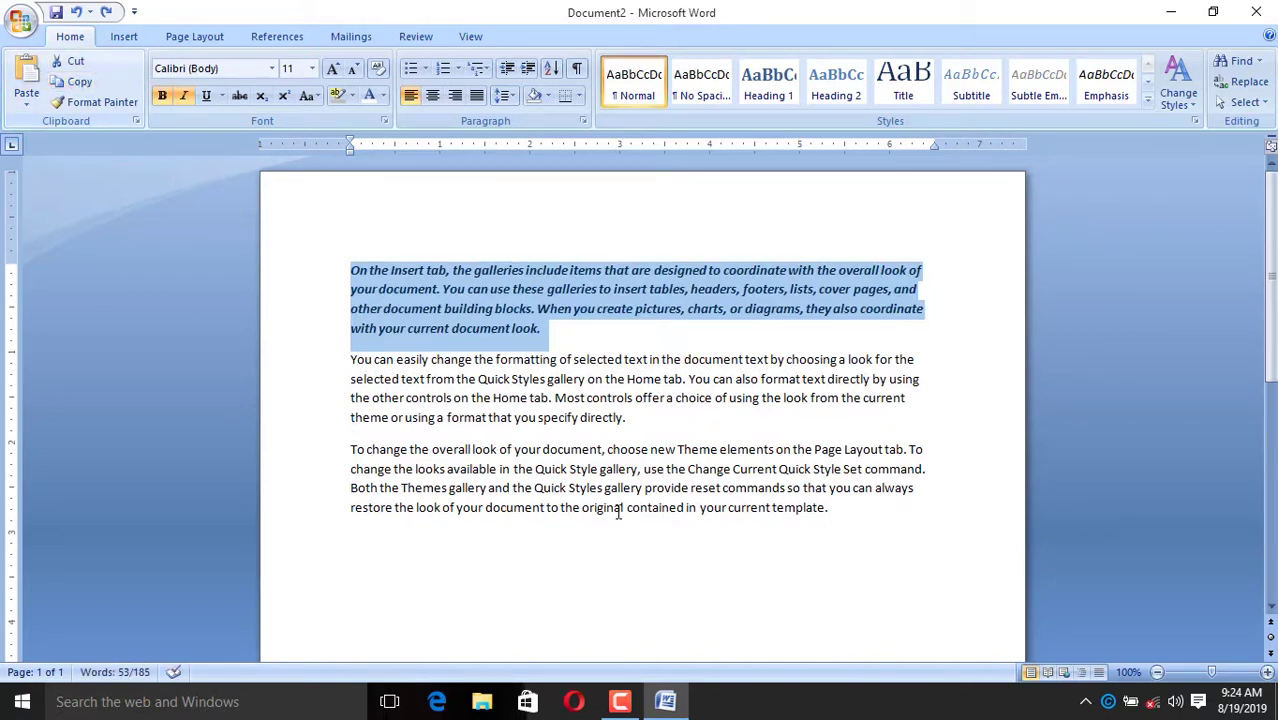
click(880, 513)
key(Return)
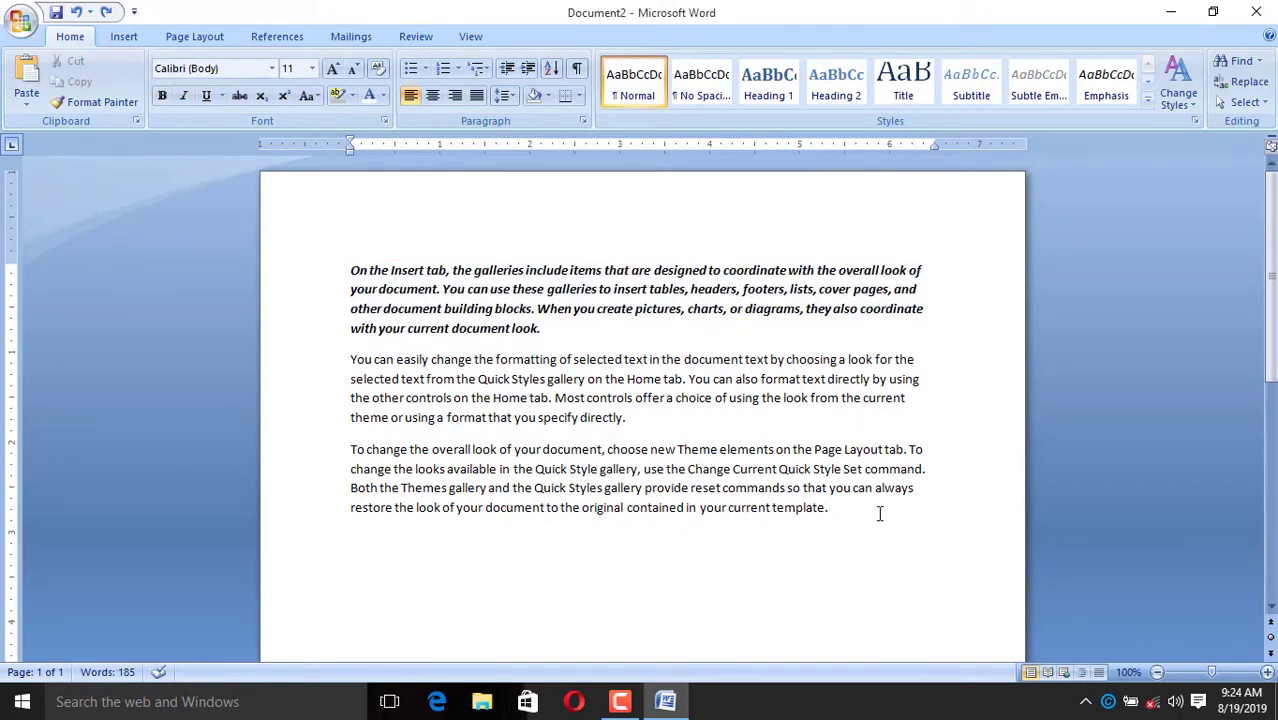
click(25, 78)
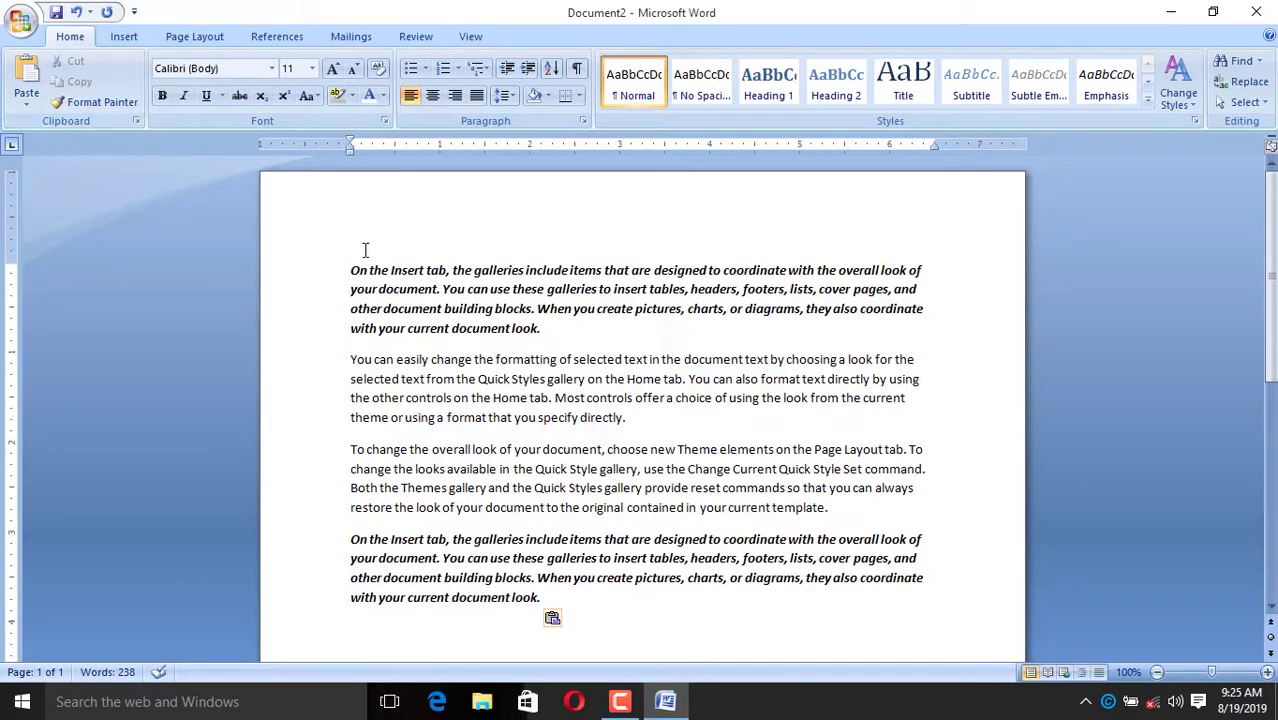
Highlight the first paragraph grey, colour its text light blue, and reselect it
drag(351, 271, 545, 330)
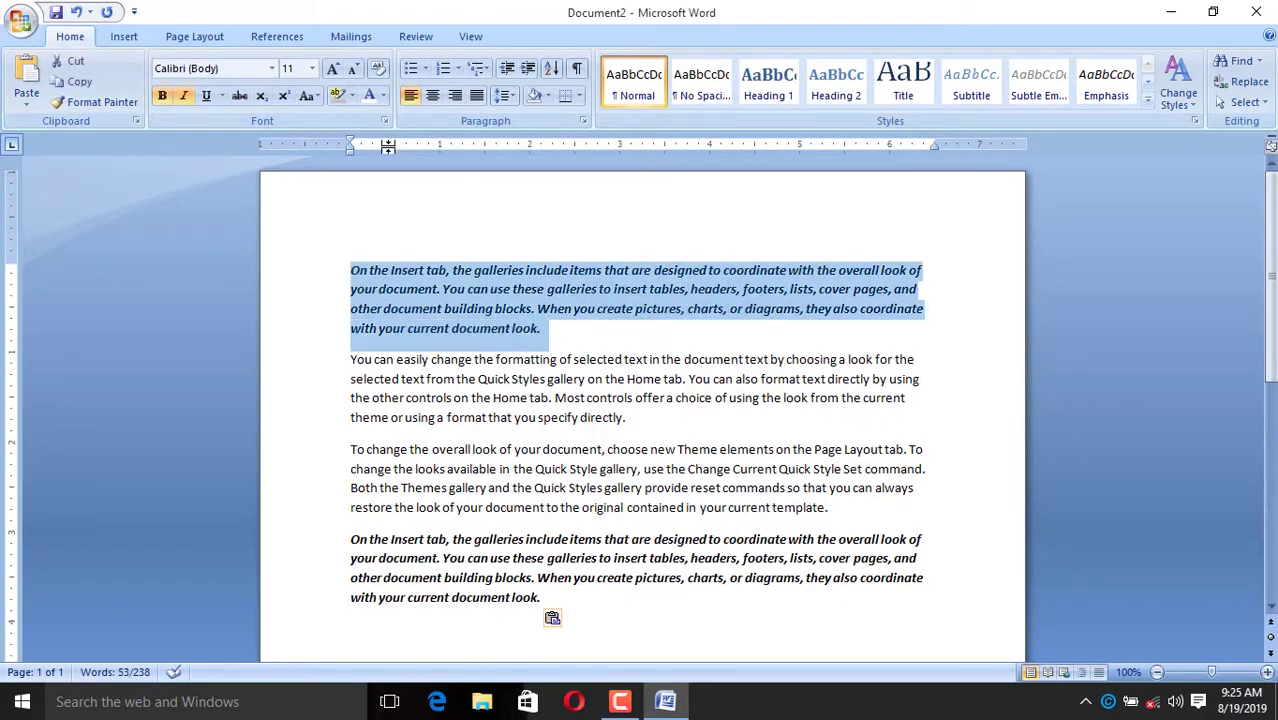
click(337, 95)
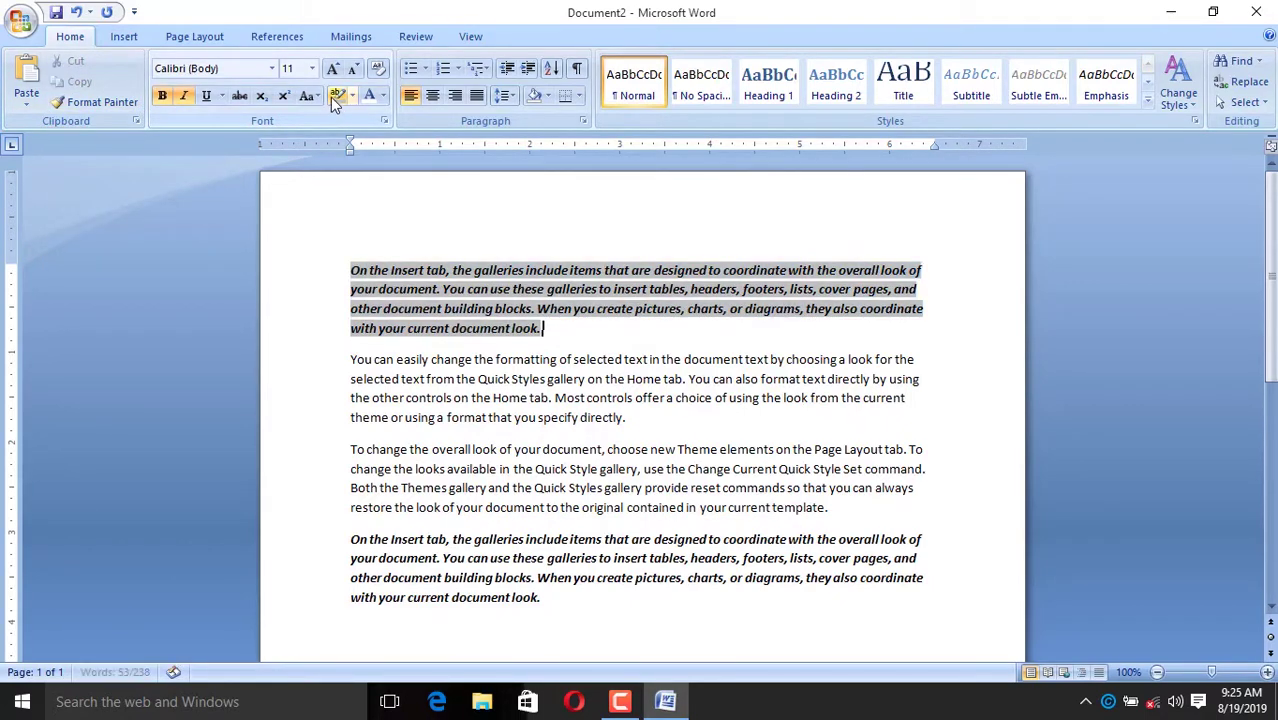
click(383, 97)
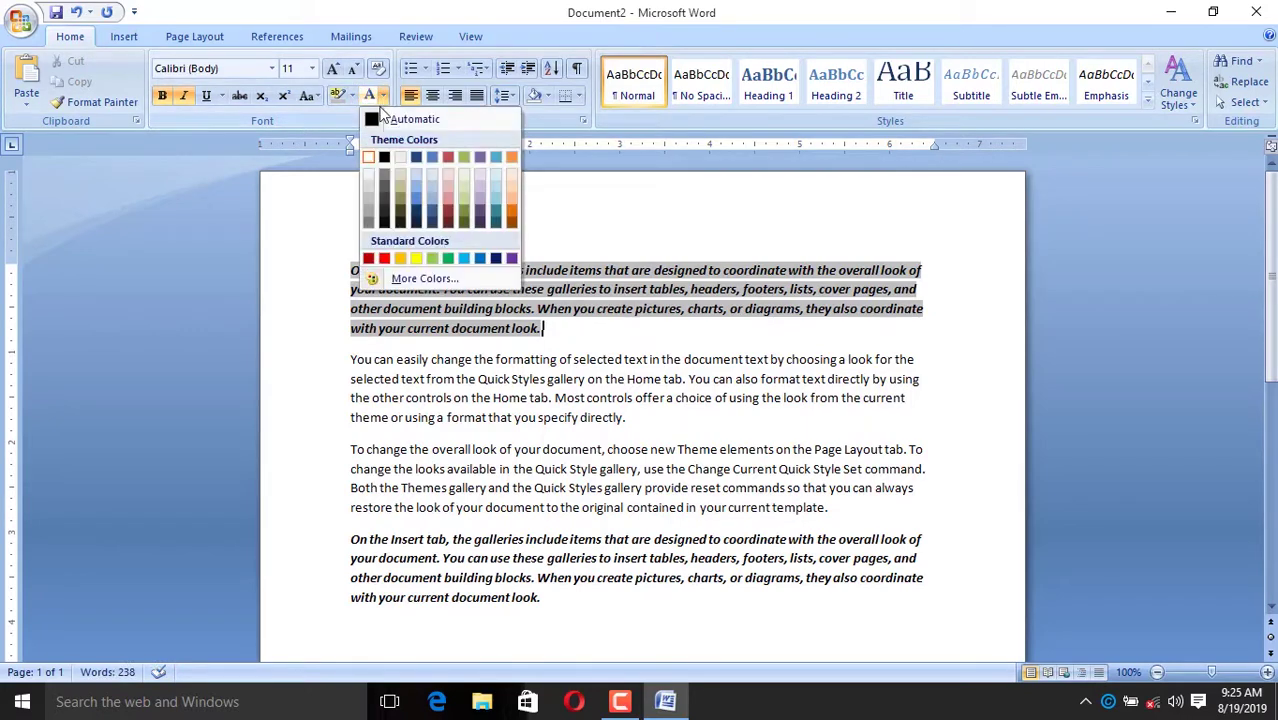
click(414, 212)
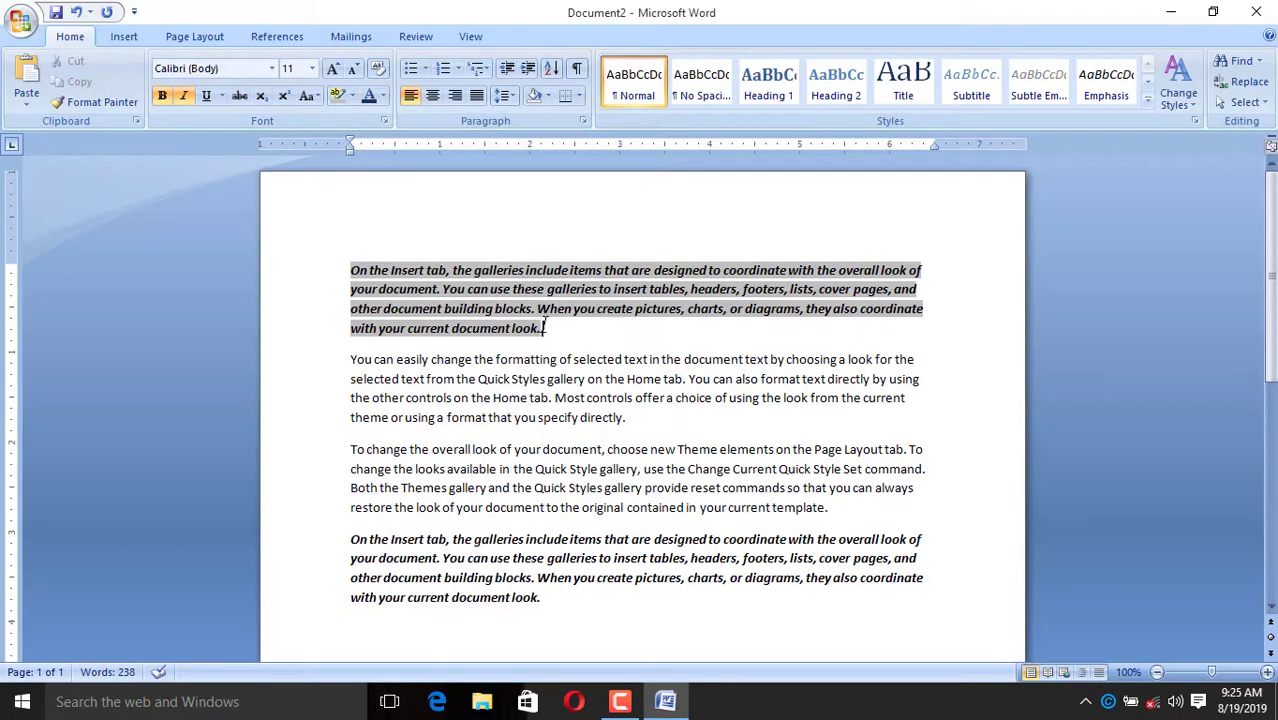
click(384, 97)
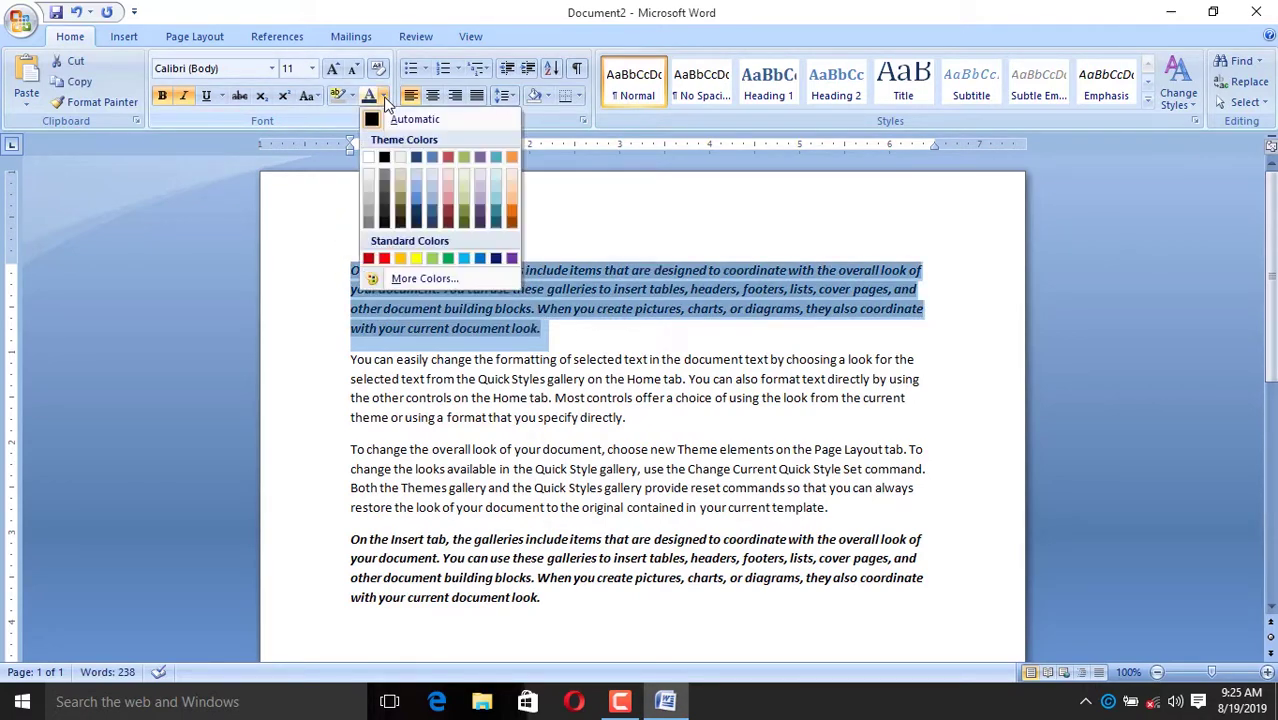
click(416, 198)
click(566, 359)
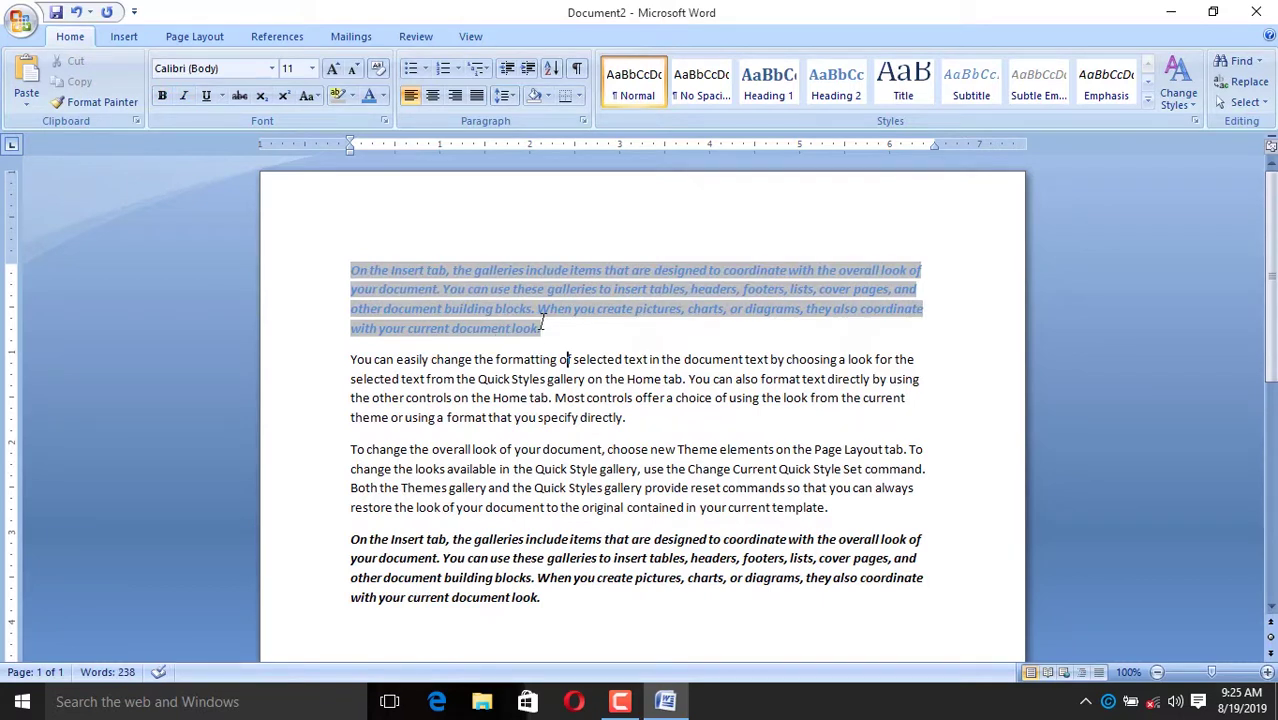
drag(542, 328, 325, 226)
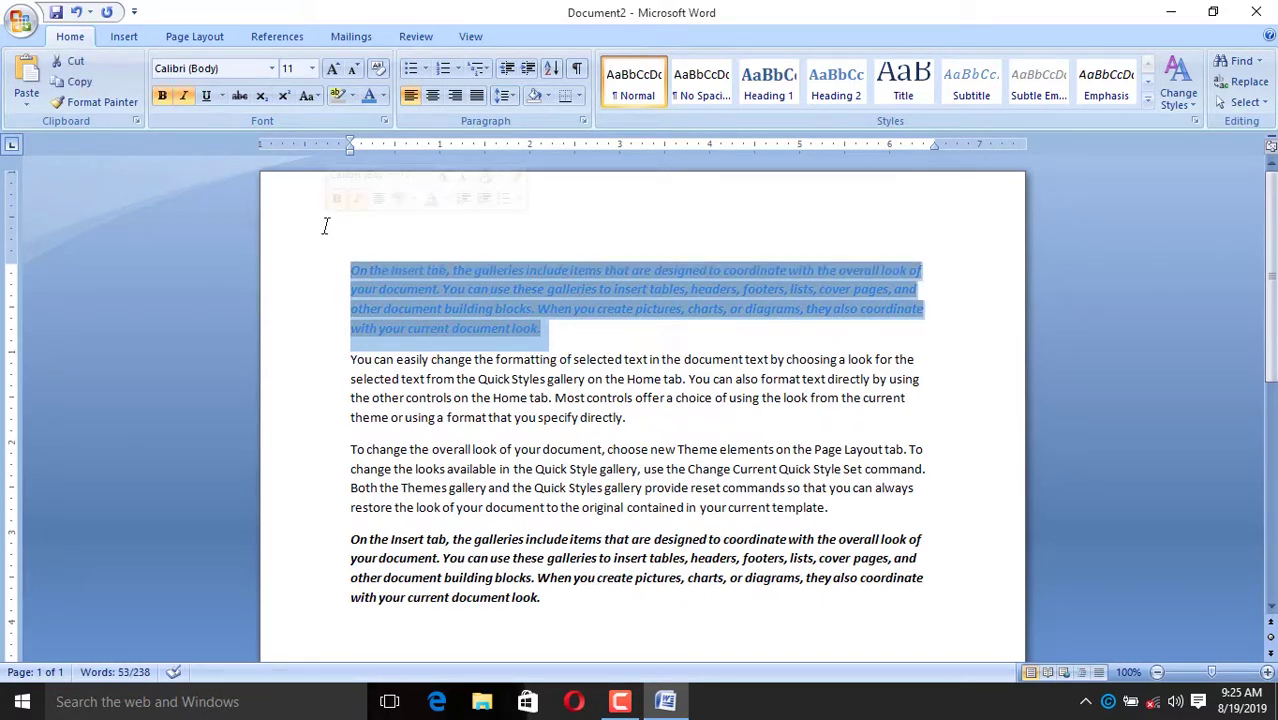
Copy the first paragraph's formatting onto the third paragraph with Format Painter, then undo the edits
click(88, 103)
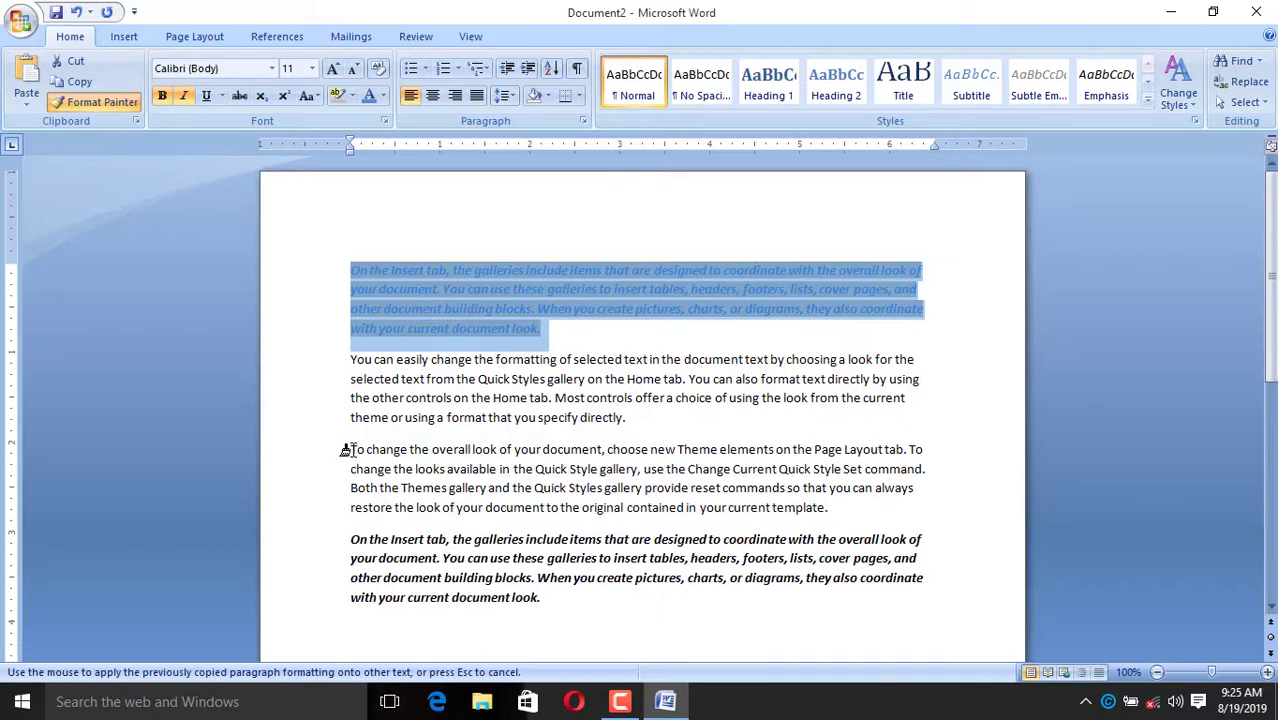
drag(349, 450, 462, 449)
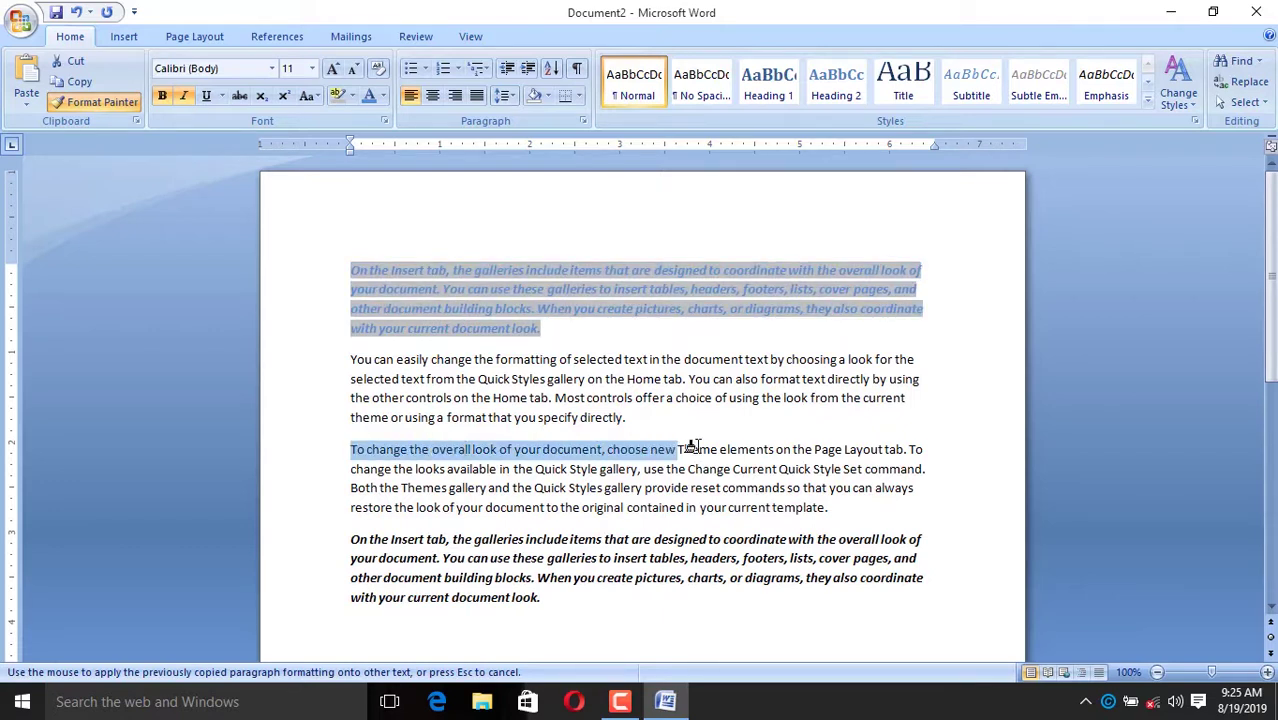
mouse_move(462, 449)
mouse_down()
mouse_move(945, 477)
mouse_move(930, 509)
mouse_up()
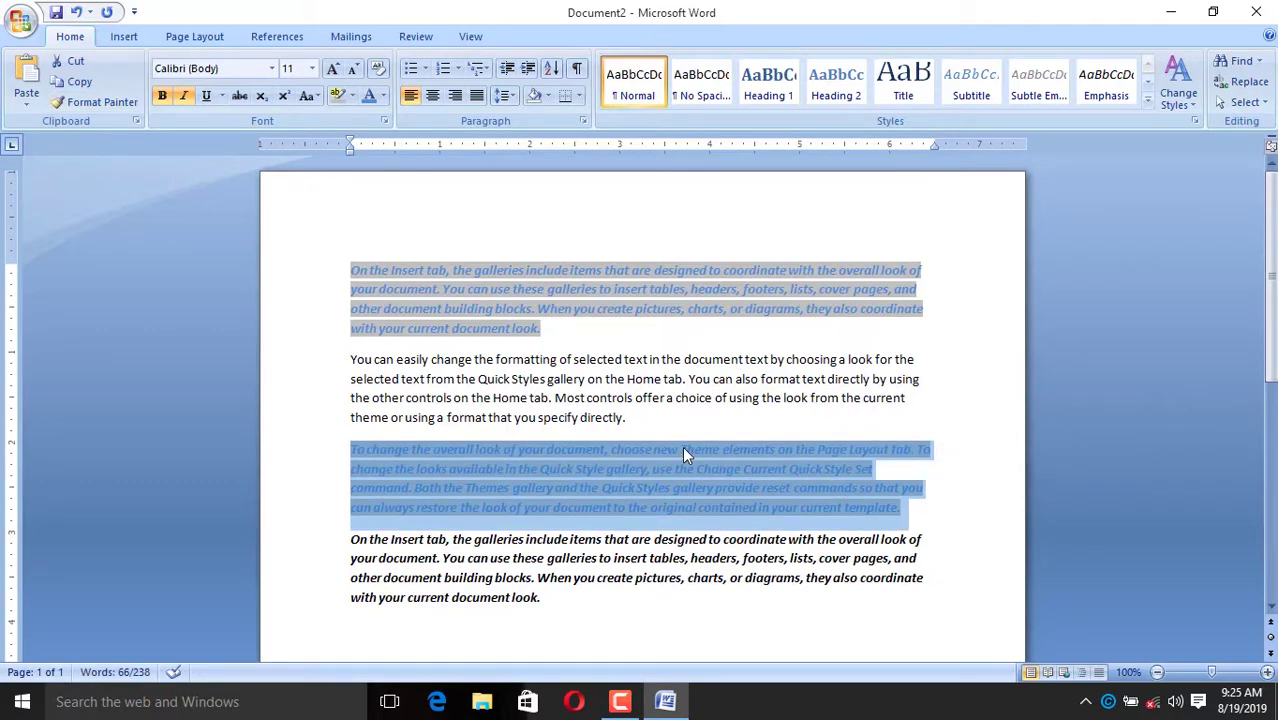
key(ctrl+z)
key(ctrl+z)
key(ctrl+z)
Clear the first paragraph's character formatting with Ctrl+Space
triple_click(524, 344)
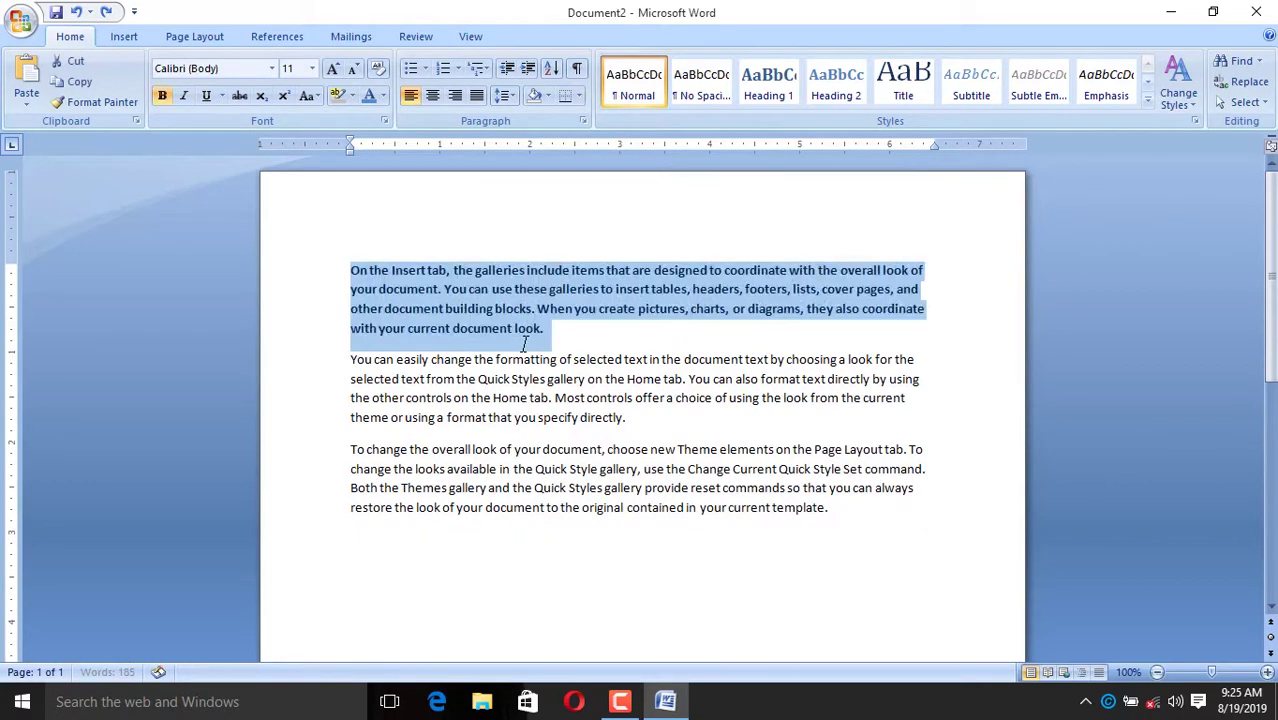
key(ctrl+space)
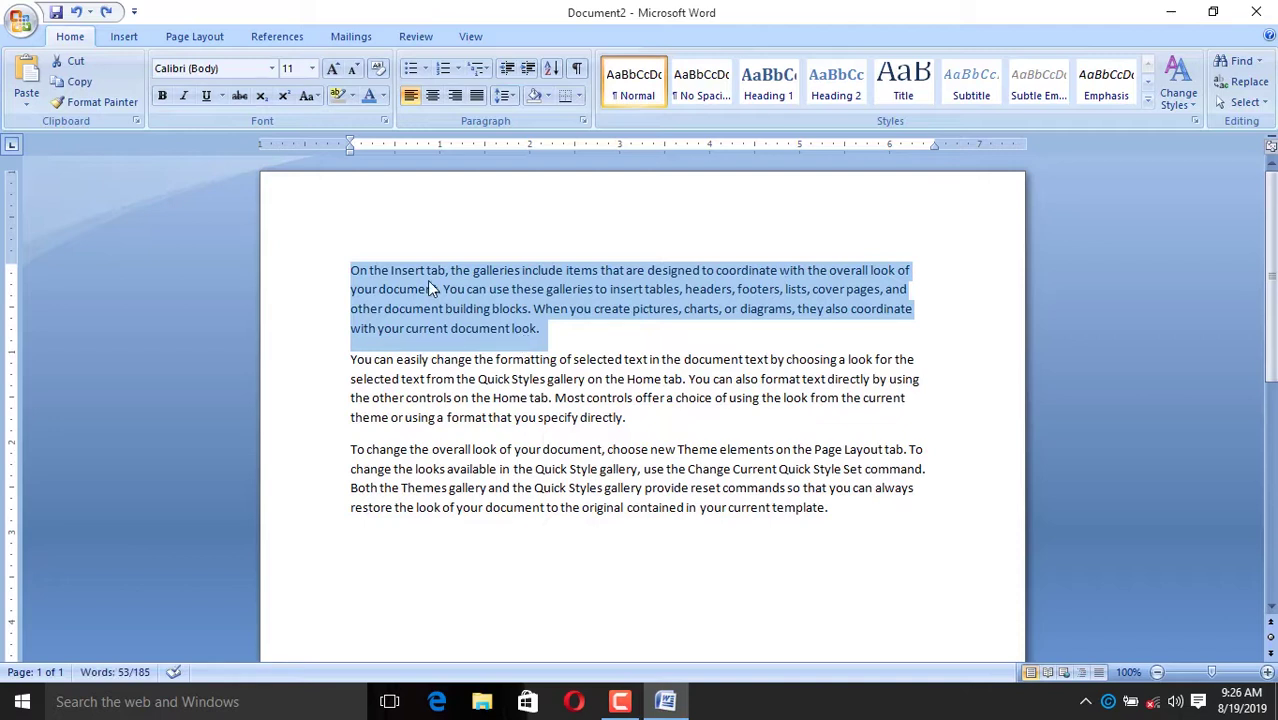
click(426, 278)
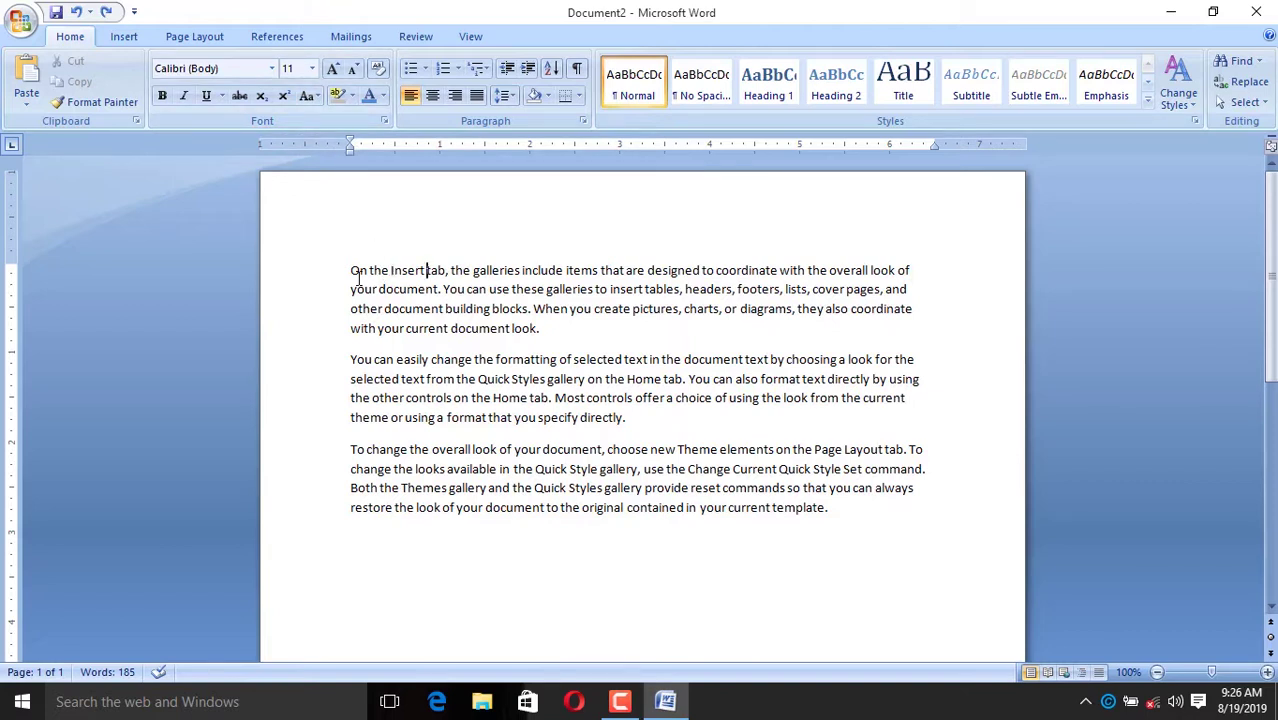
Set the first paragraph in the Constantia font
triple_click(434, 290)
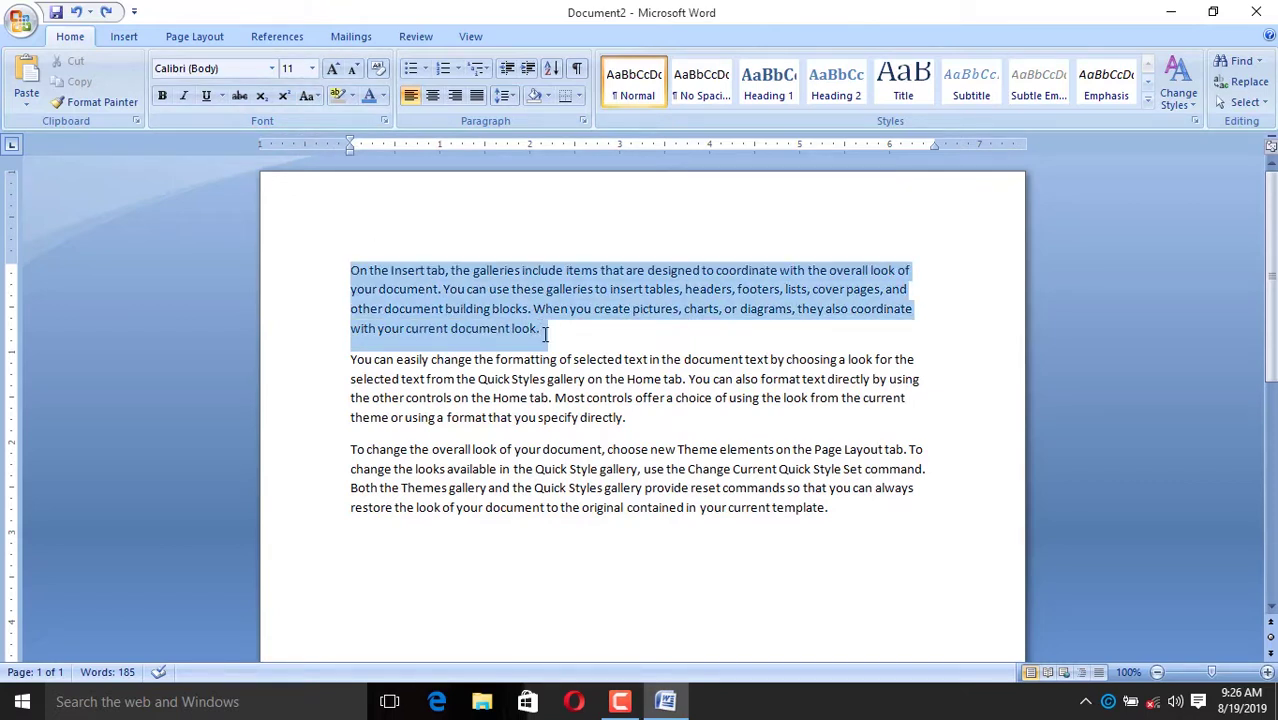
click(273, 72)
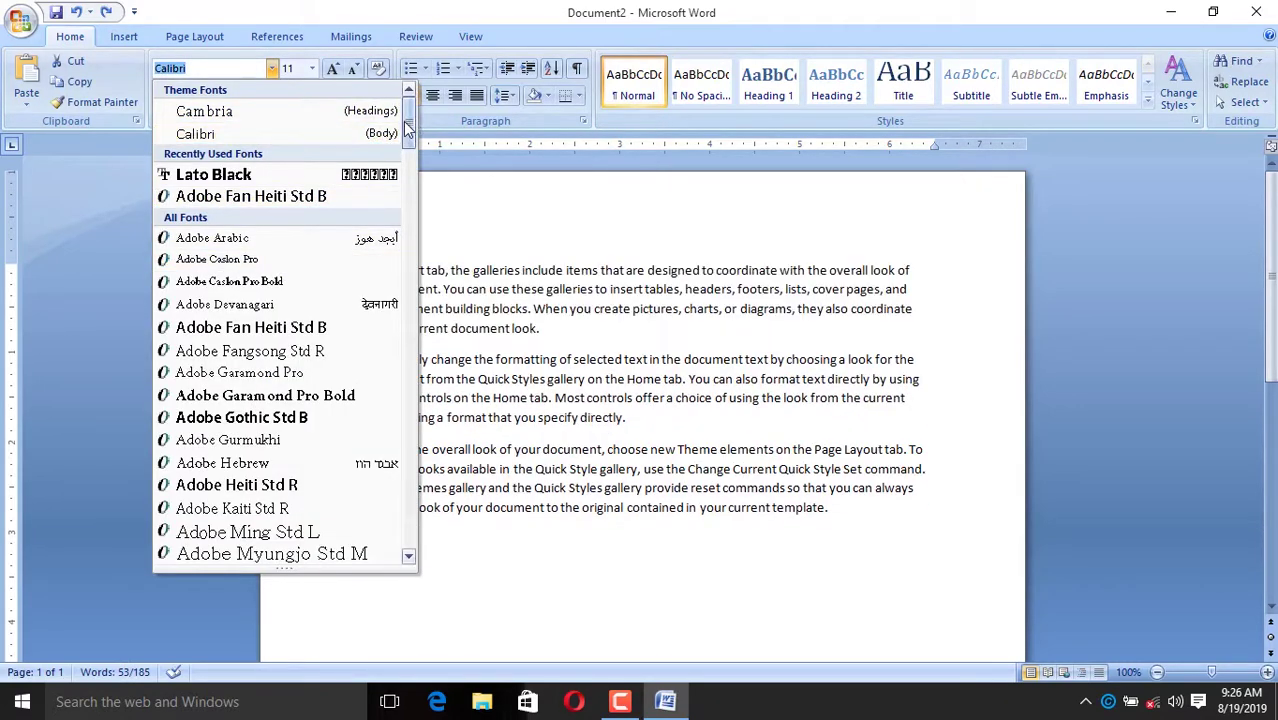
drag(408, 128, 408, 200)
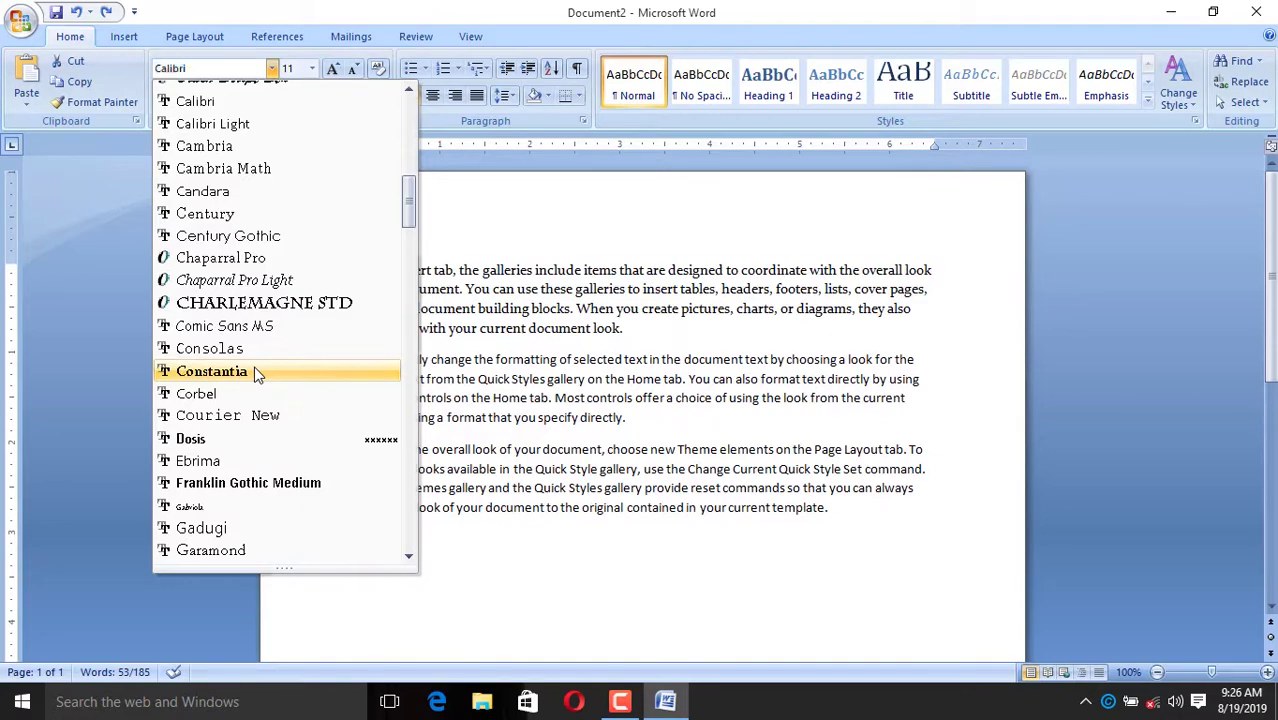
click(254, 371)
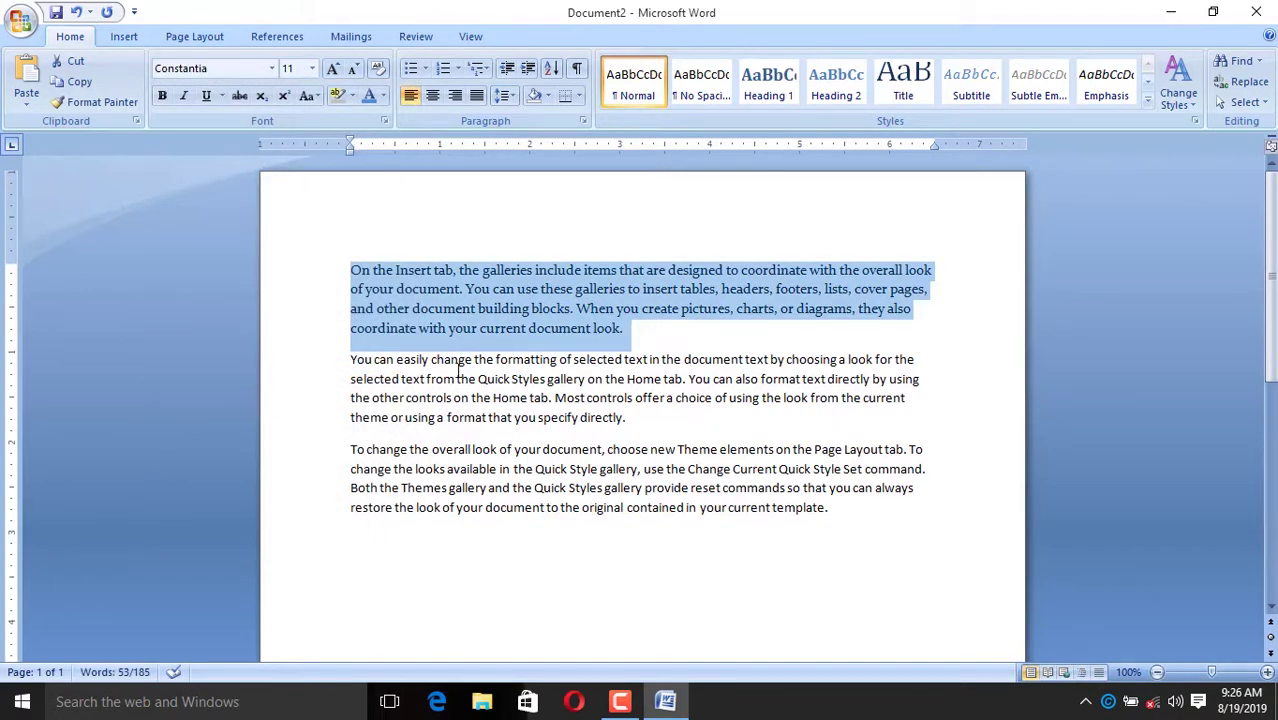
click(160, 96)
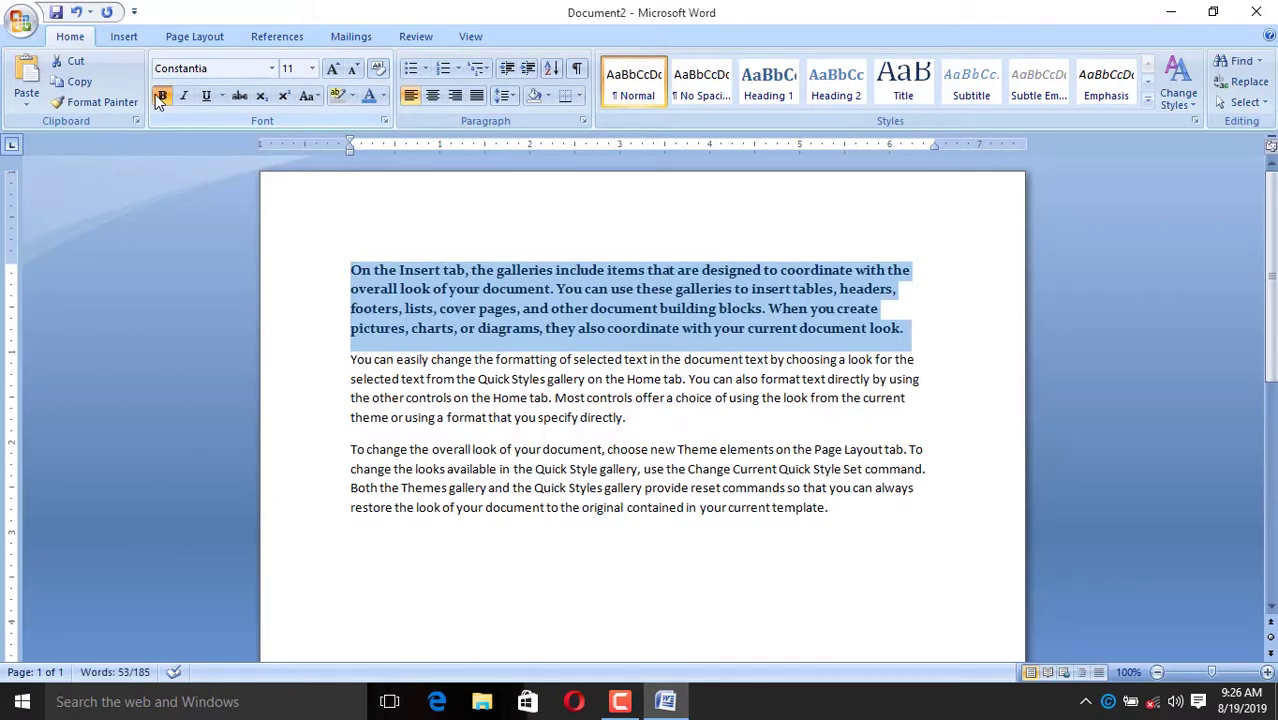
click(184, 93)
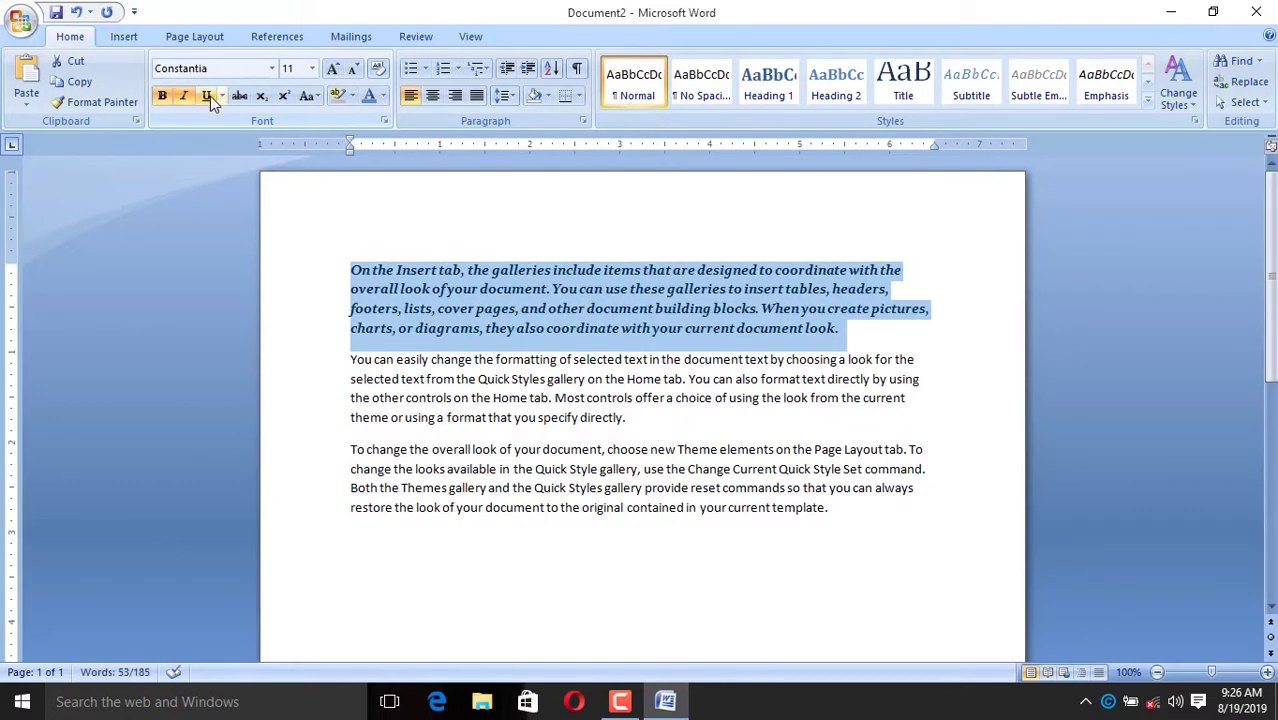
click(210, 96)
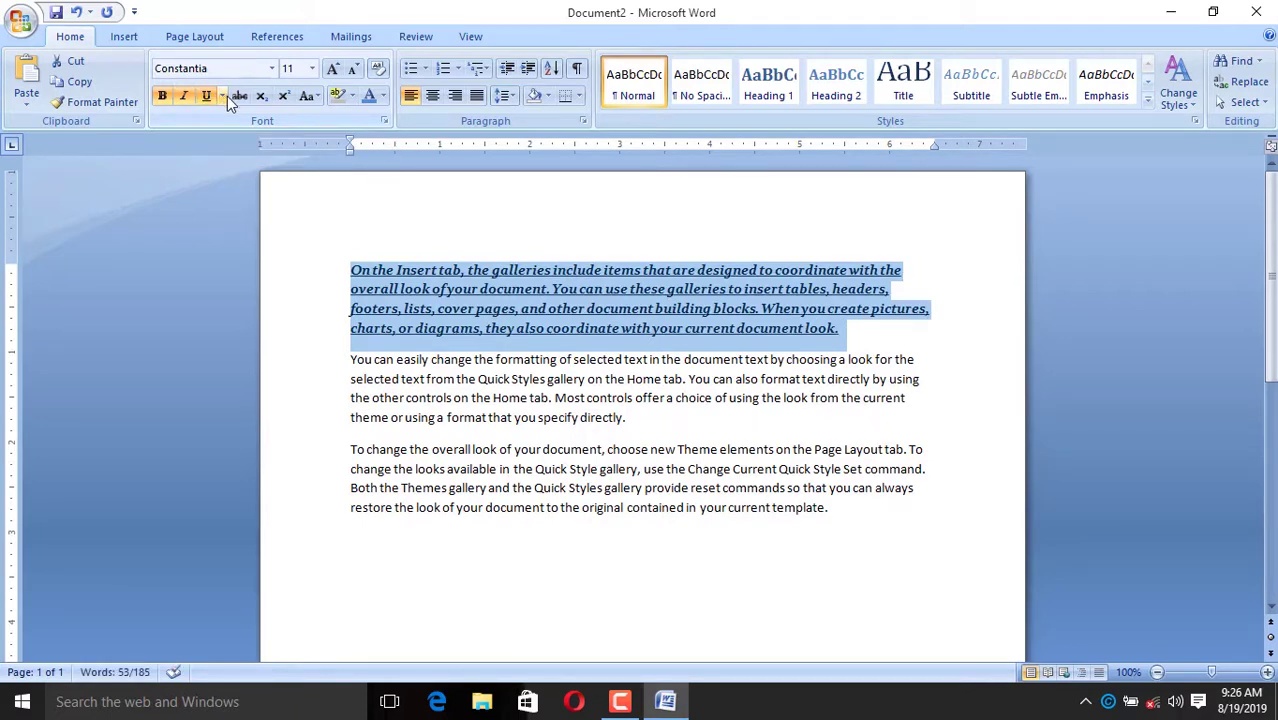
click(223, 96)
click(227, 151)
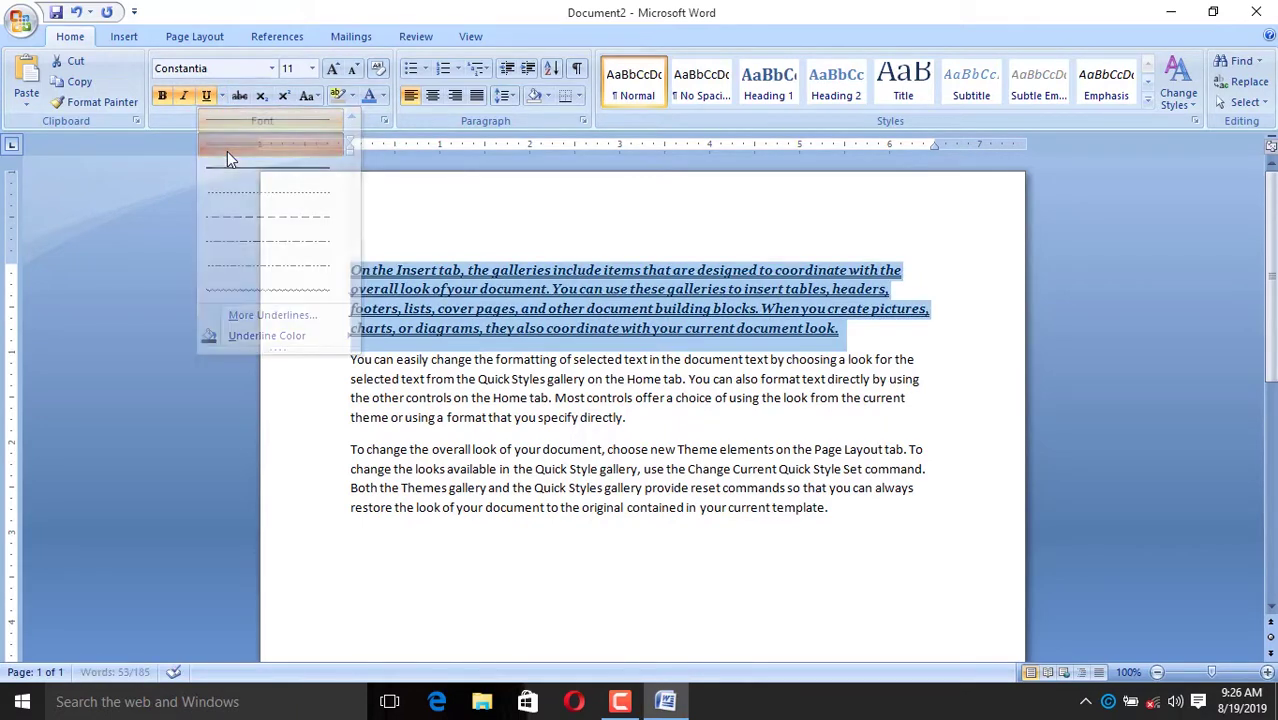
click(227, 96)
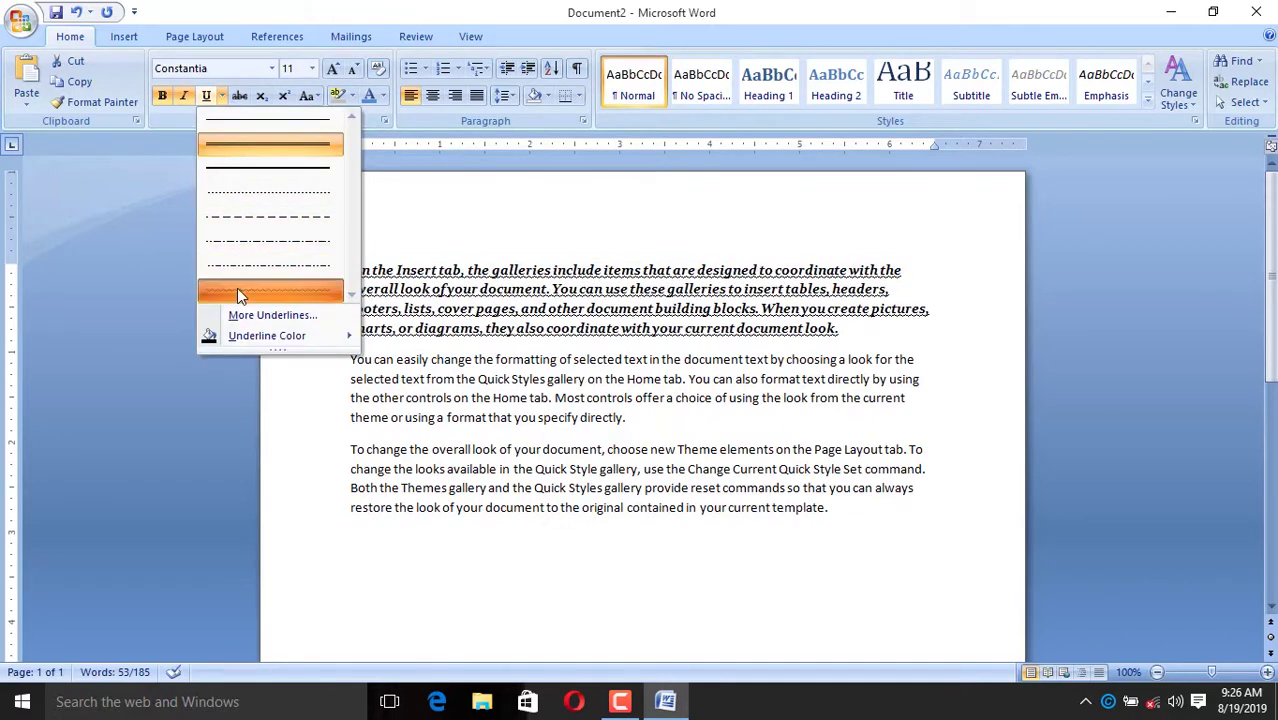
click(237, 288)
click(221, 96)
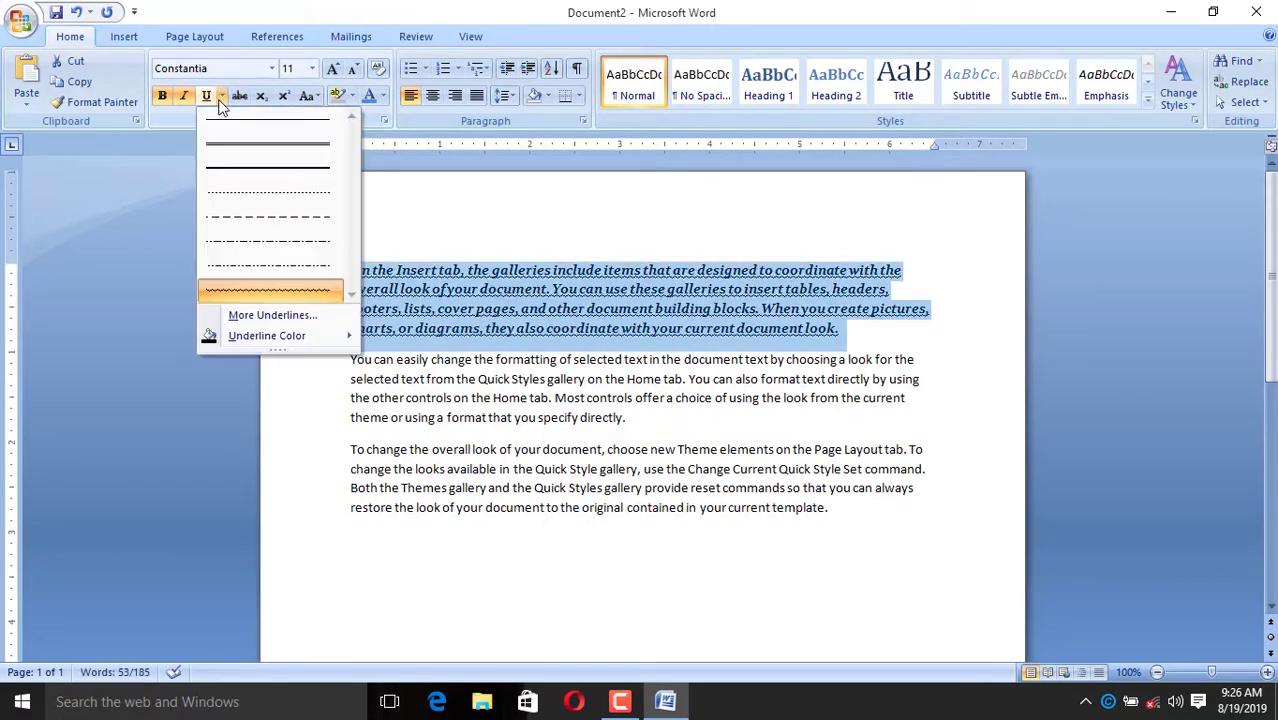
click(206, 96)
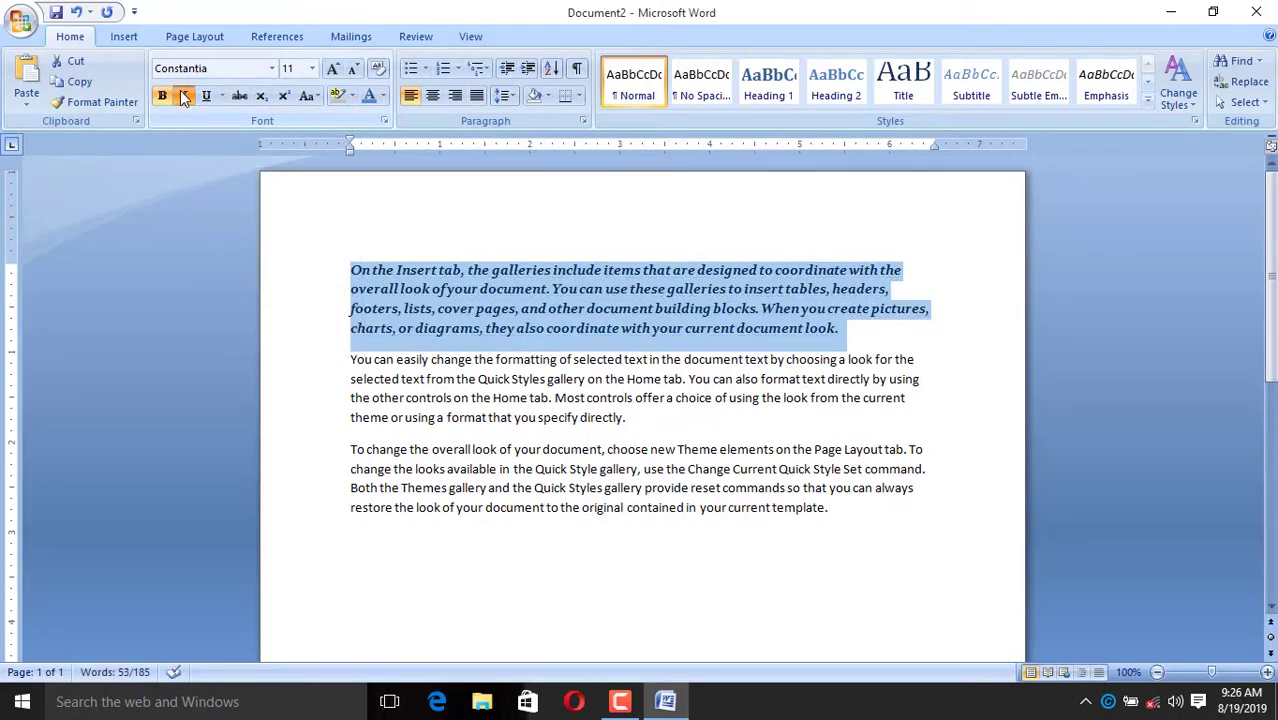
click(184, 96)
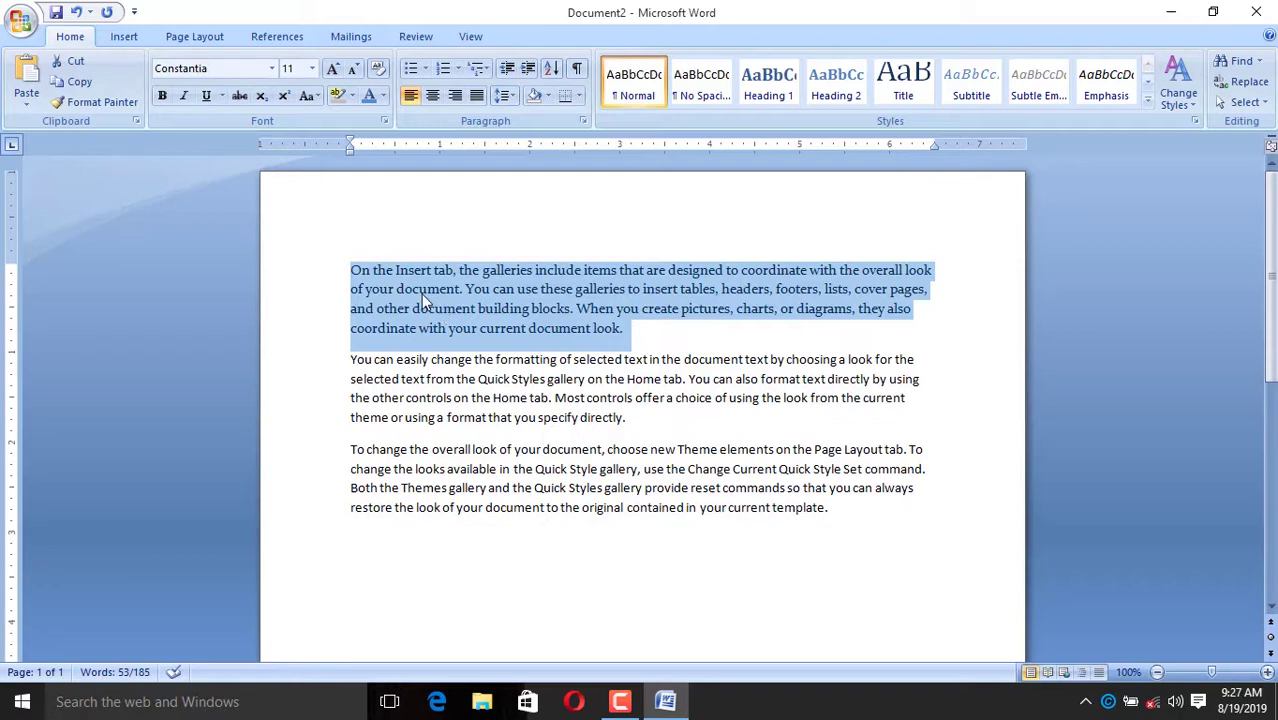
Drag the second paragraph's leading Y after 'Quick Styles', then select that paragraph's first line
click(361, 362)
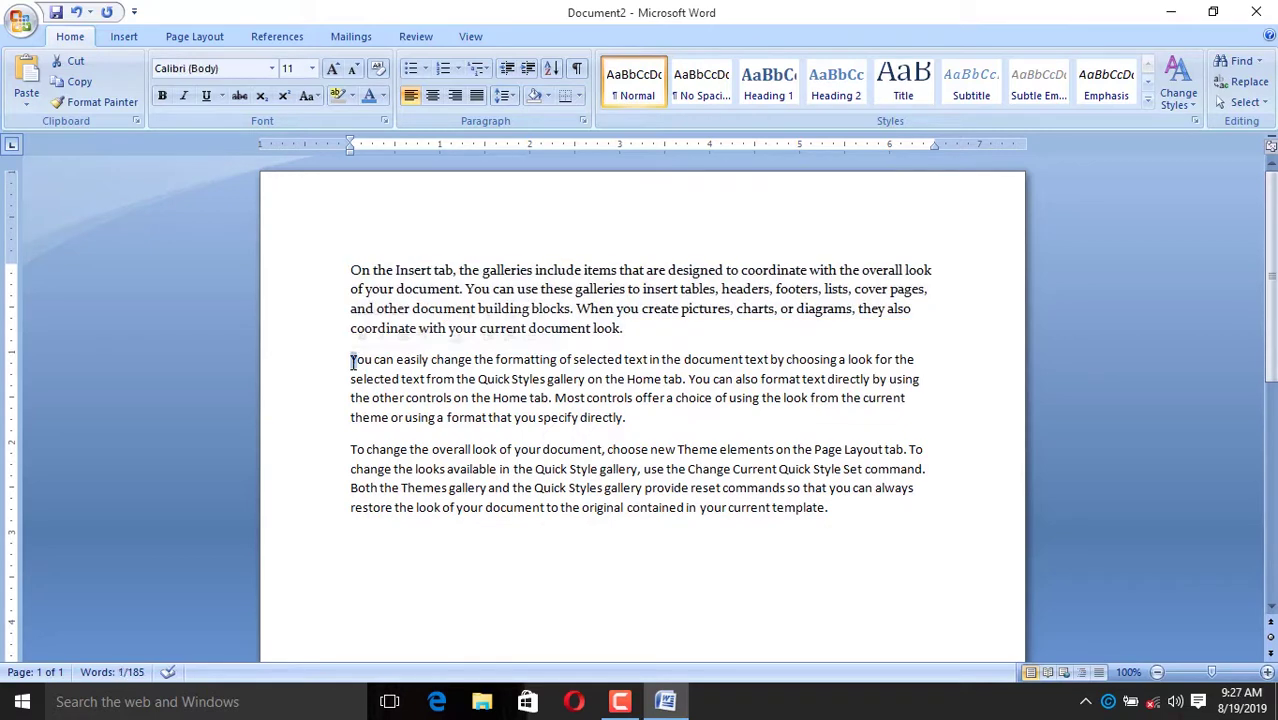
drag(350, 360, 550, 380)
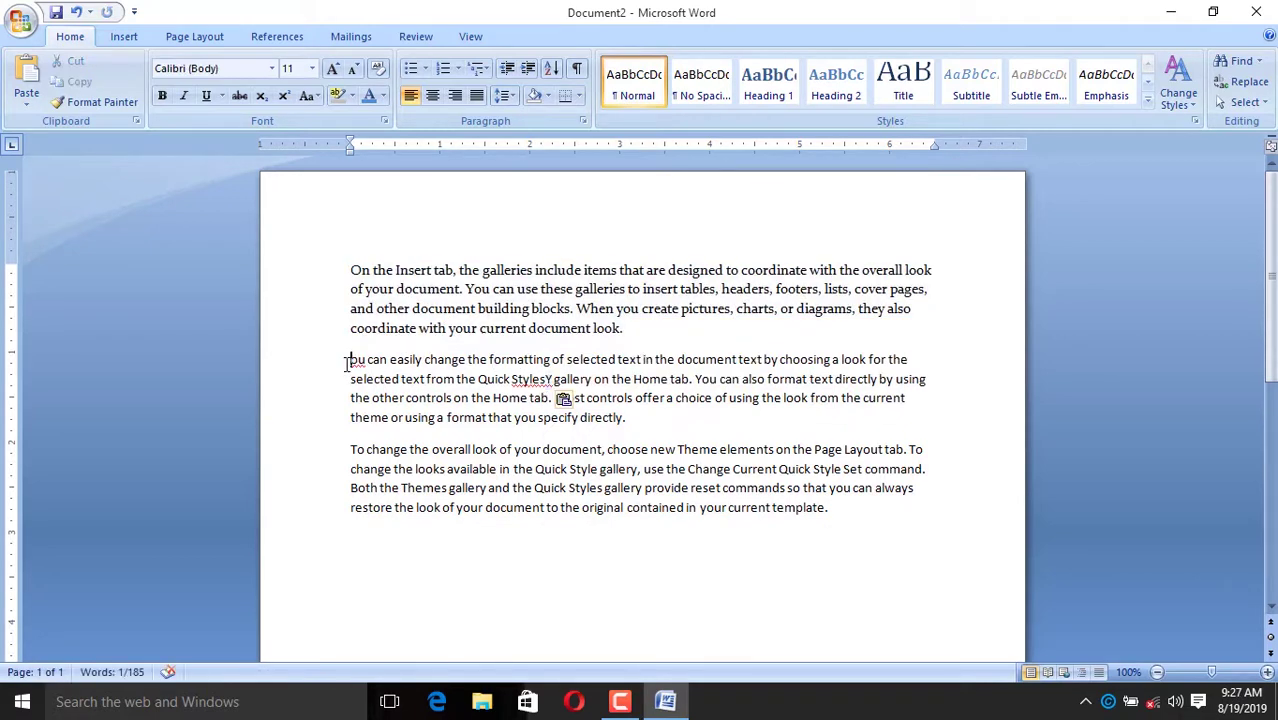
drag(350, 360, 913, 362)
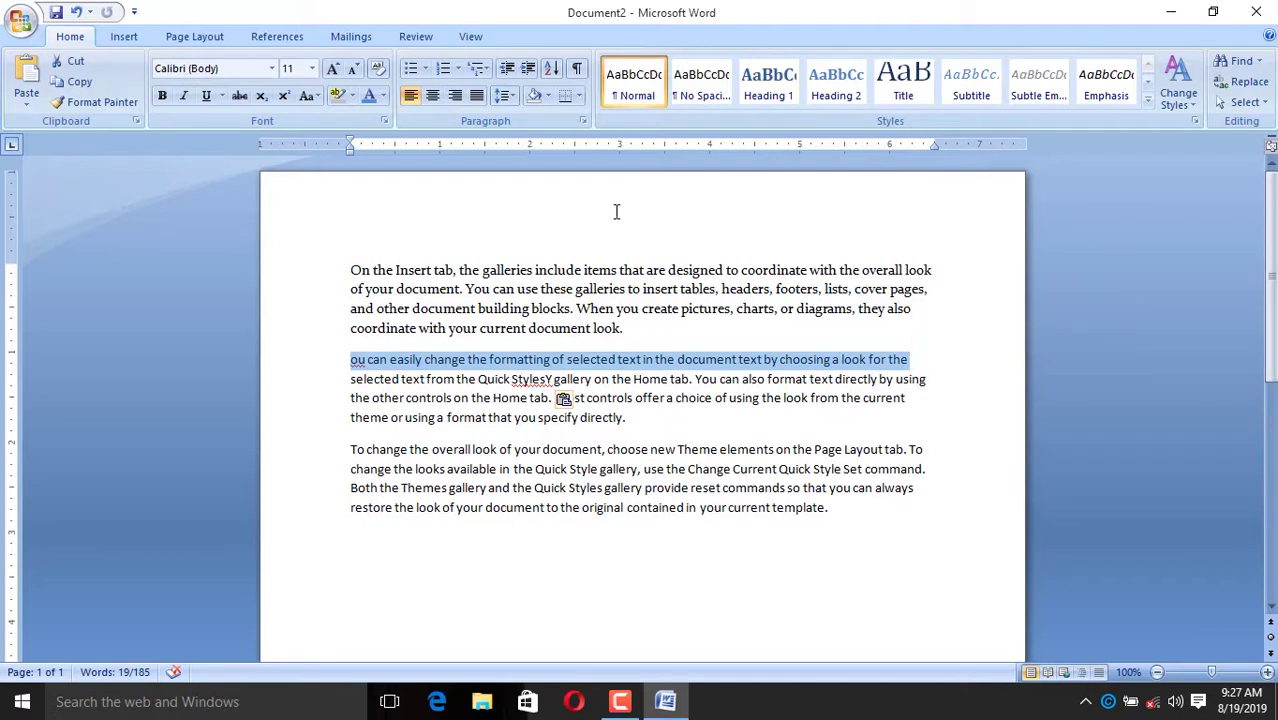
Apply strikethrough to the selected line, then remove it again
click(239, 95)
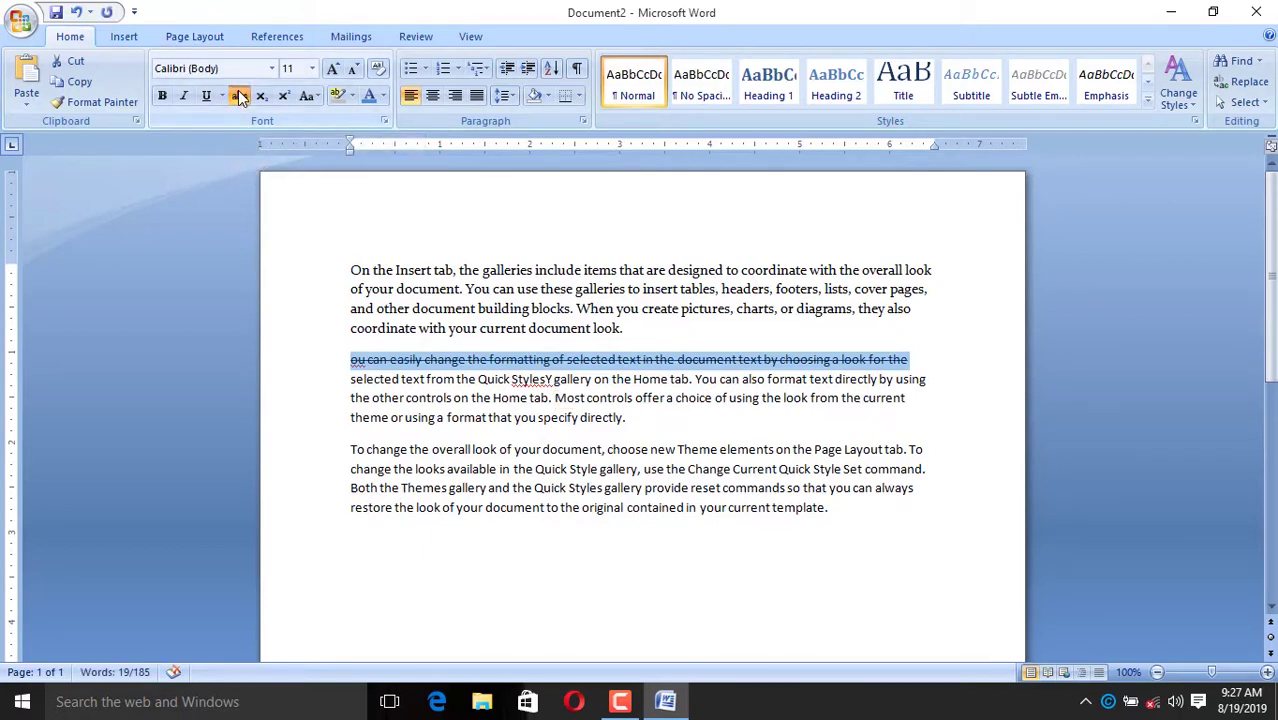
click(239, 95)
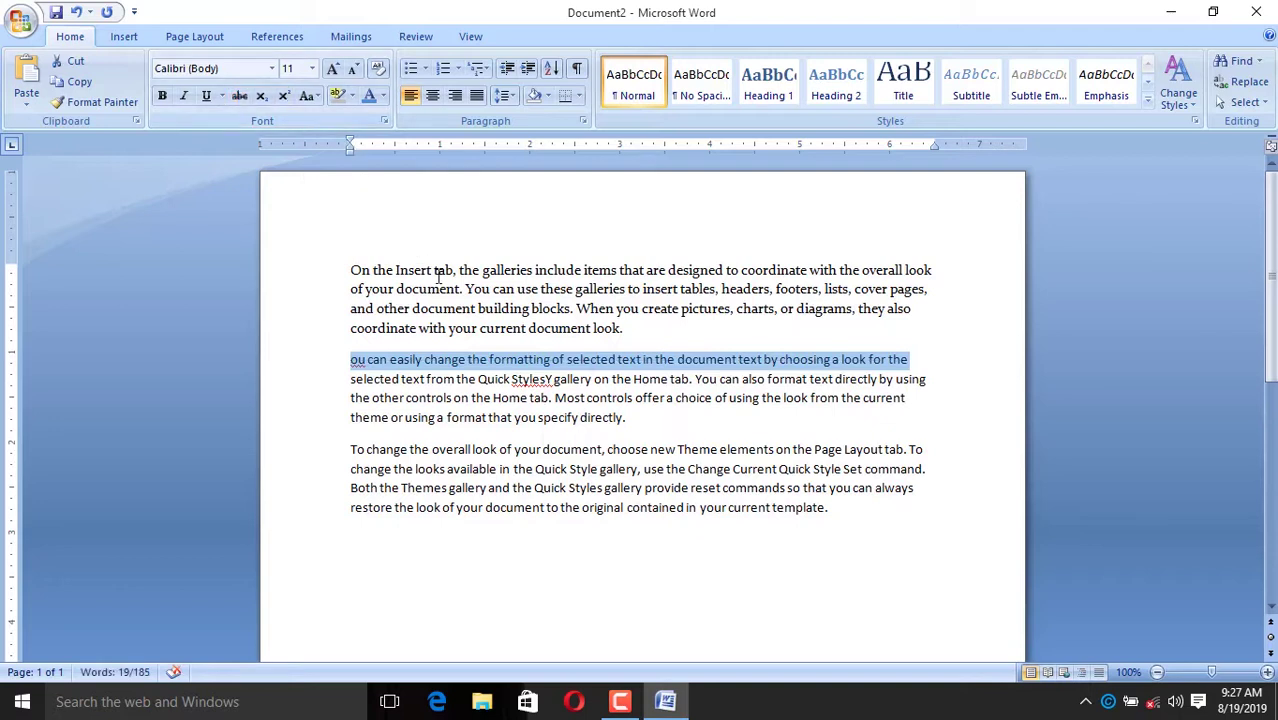
Close Document2 discarding its changes, and start blank Document3
key(alt+F4)
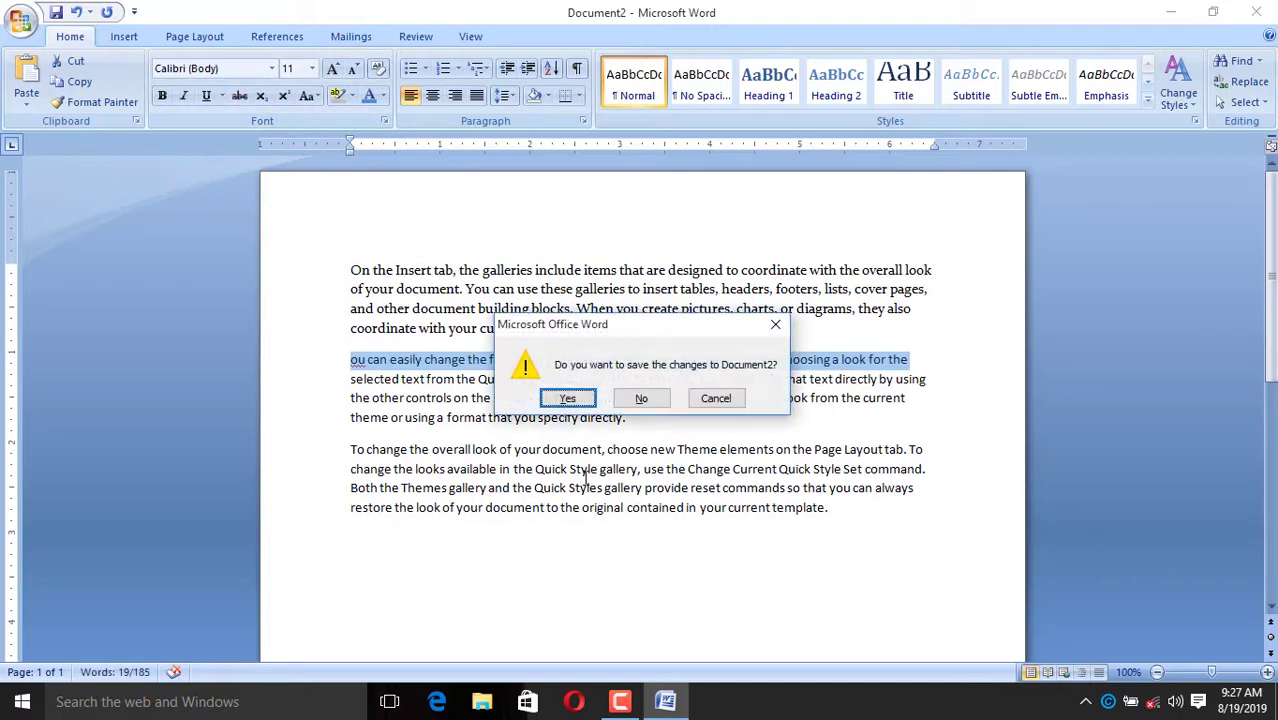
click(645, 400)
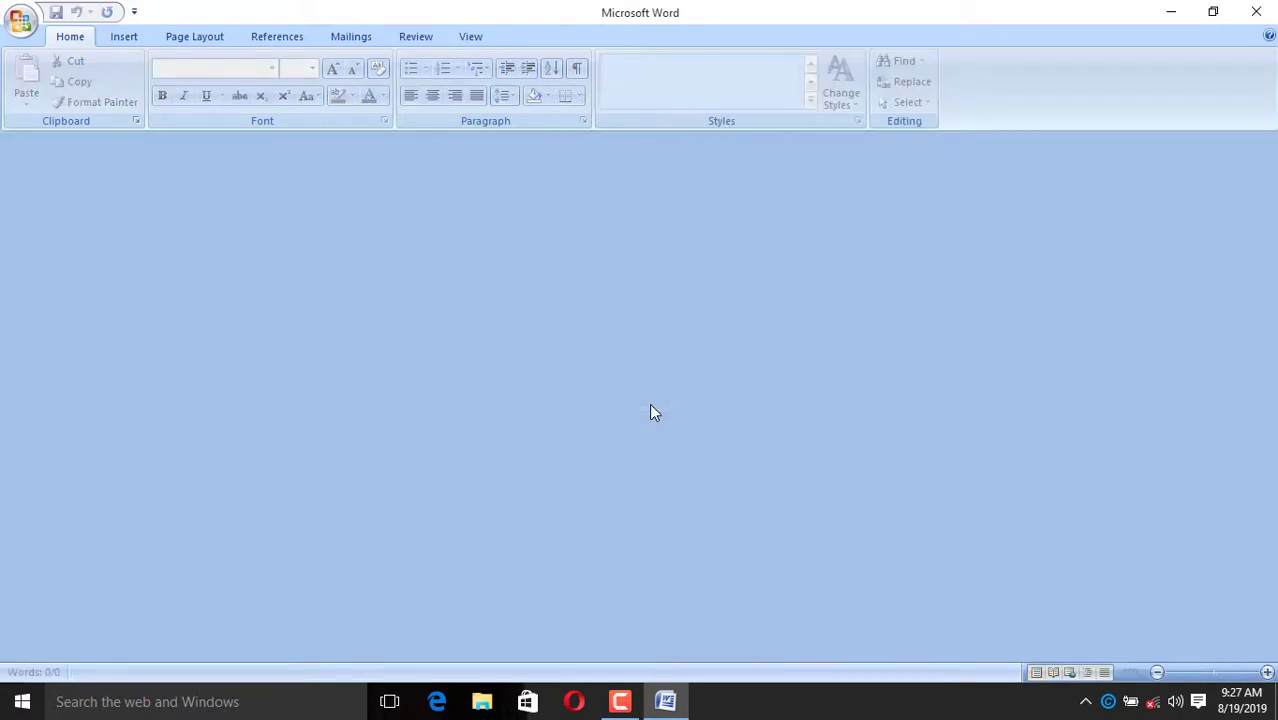
key(ctrl+n)
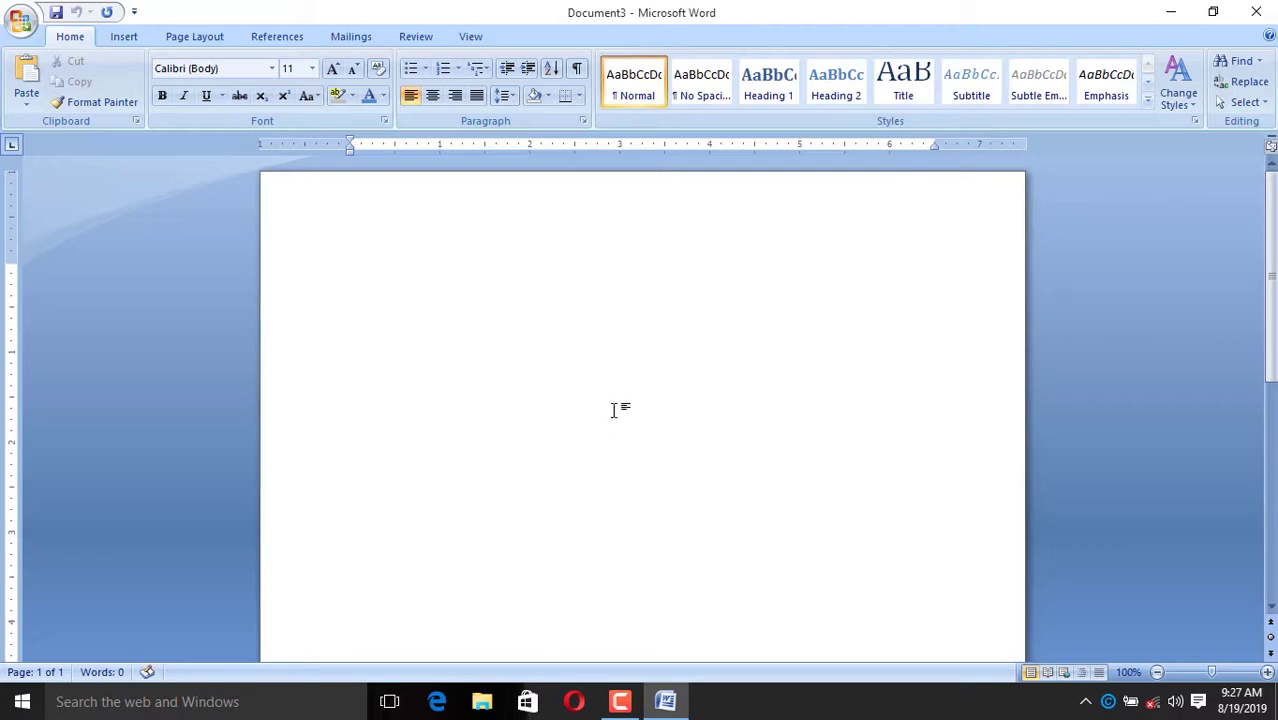
text(x2)
text( +)
key(BackSpace)
text(-)
text( y)
text(2)
drag(357, 271, 365, 271)
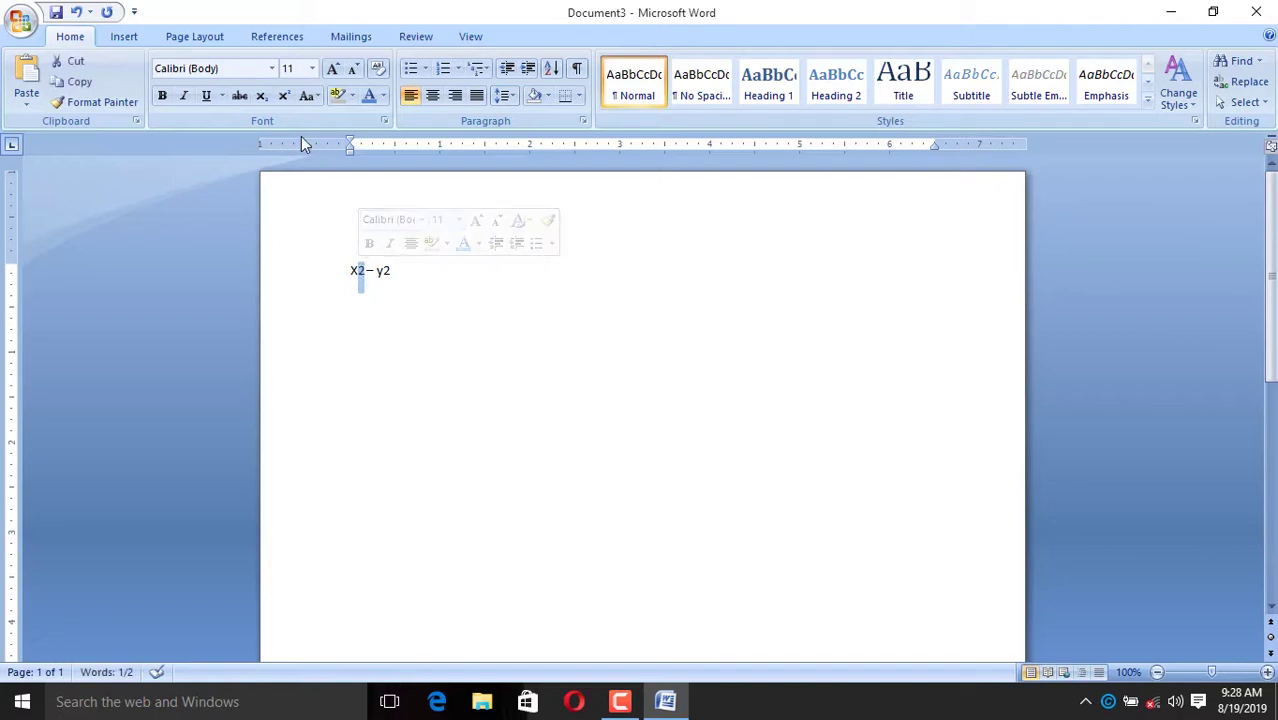
click(284, 96)
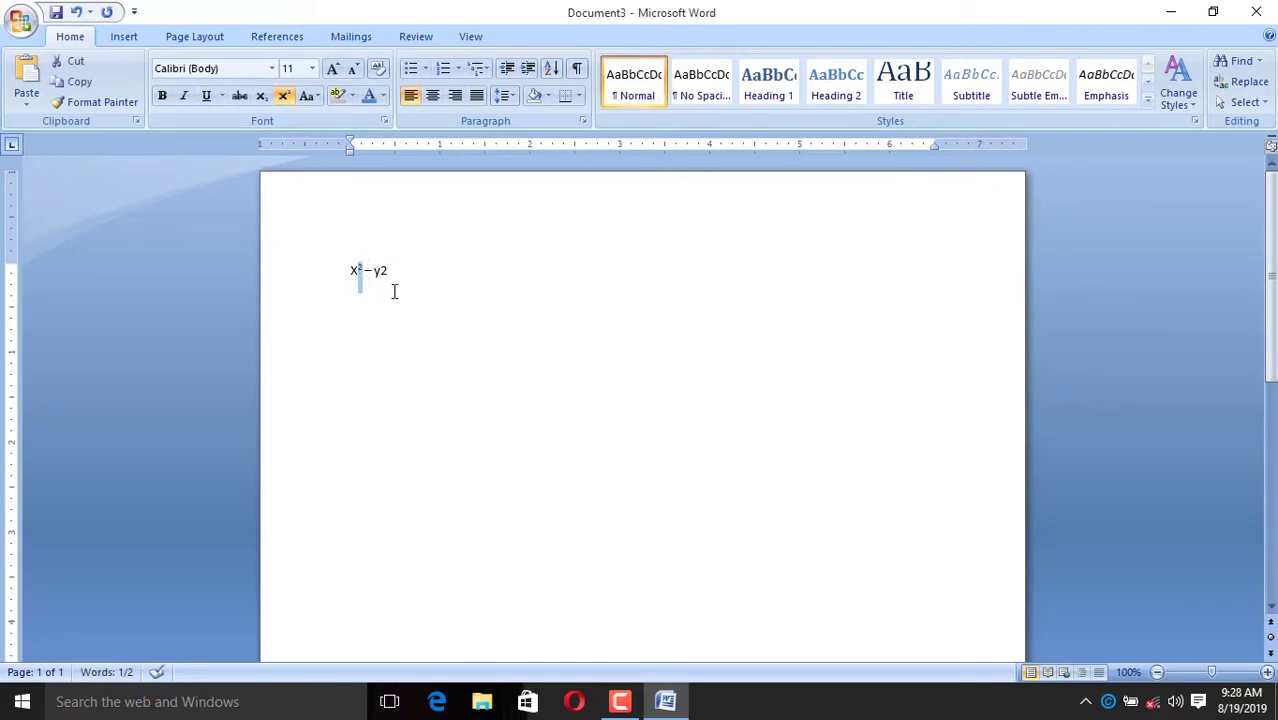
drag(389, 271, 382, 276)
click(287, 100)
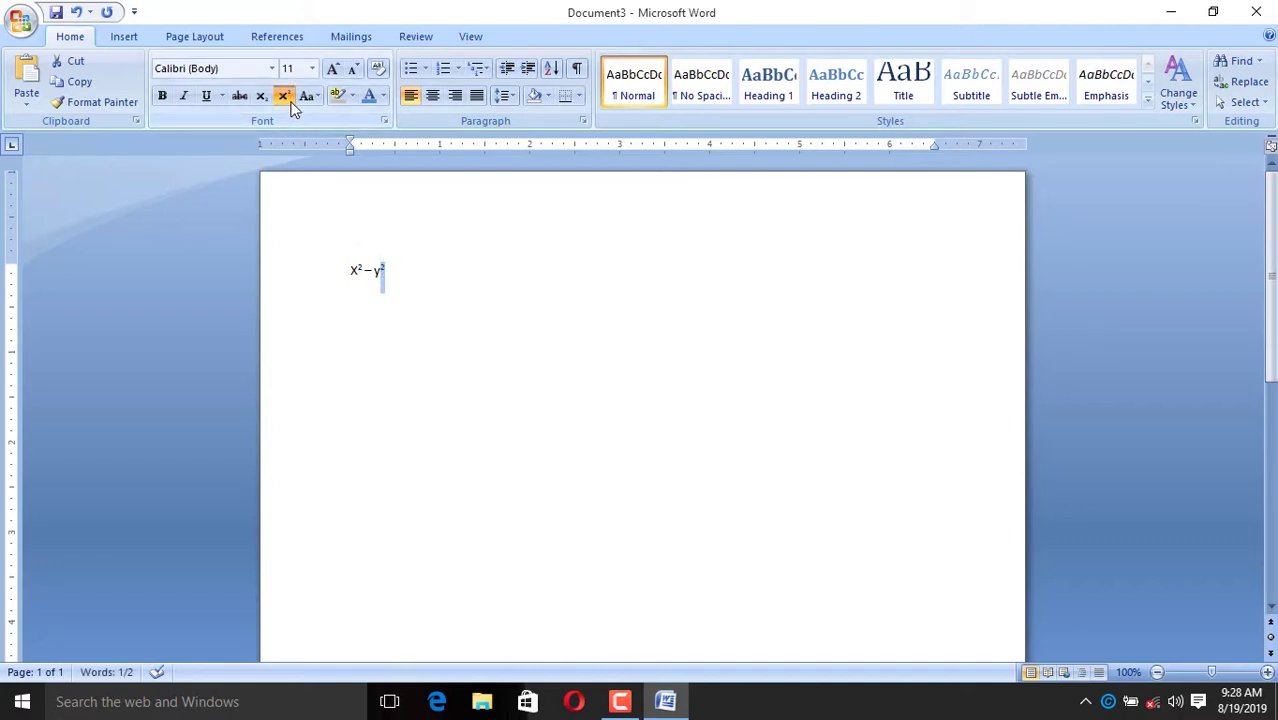
click(288, 98)
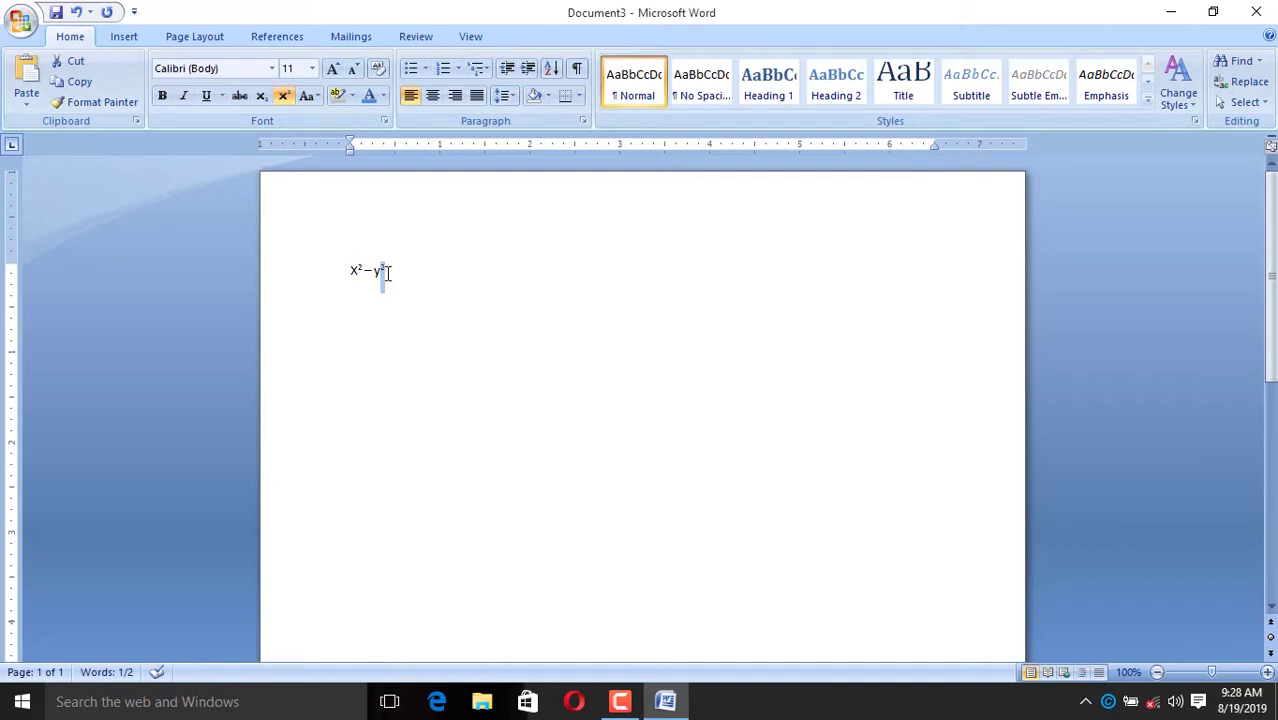
click(288, 100)
drag(386, 276, 328, 275)
drag(422, 271, 342, 268)
key(Delete)
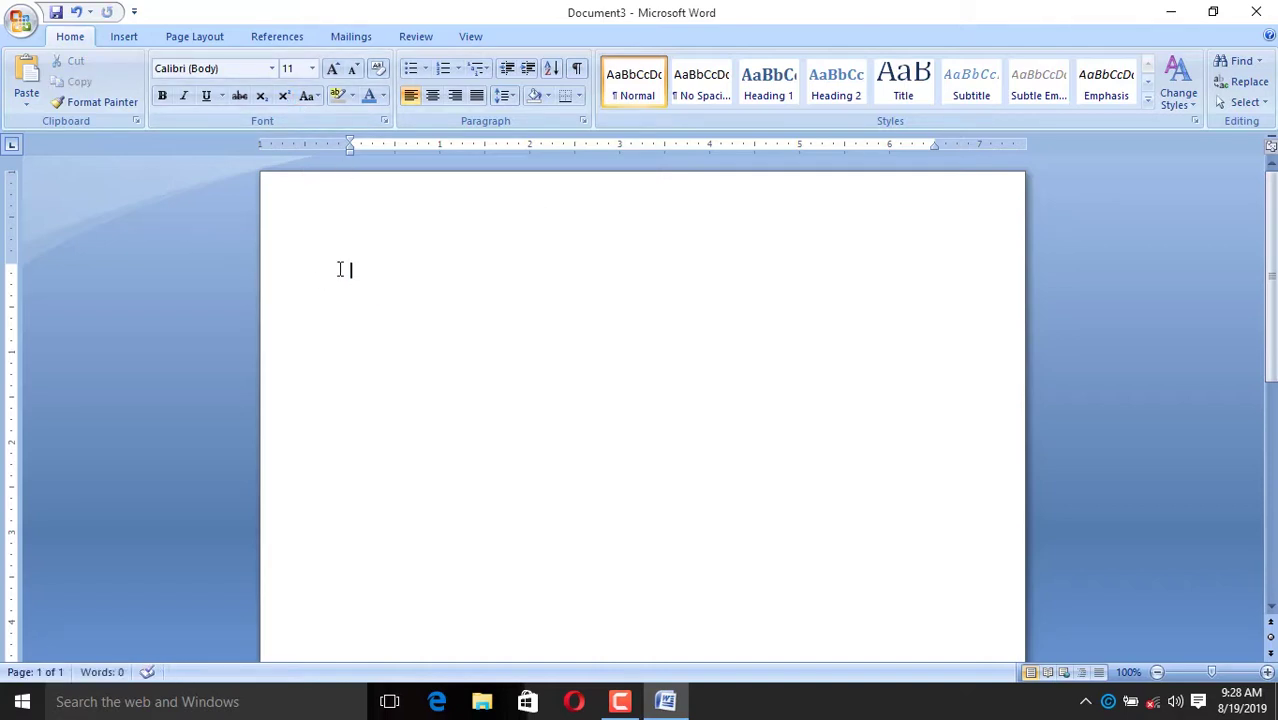
text(A)
text(1)
drag(371, 270, 361, 270)
click(268, 97)
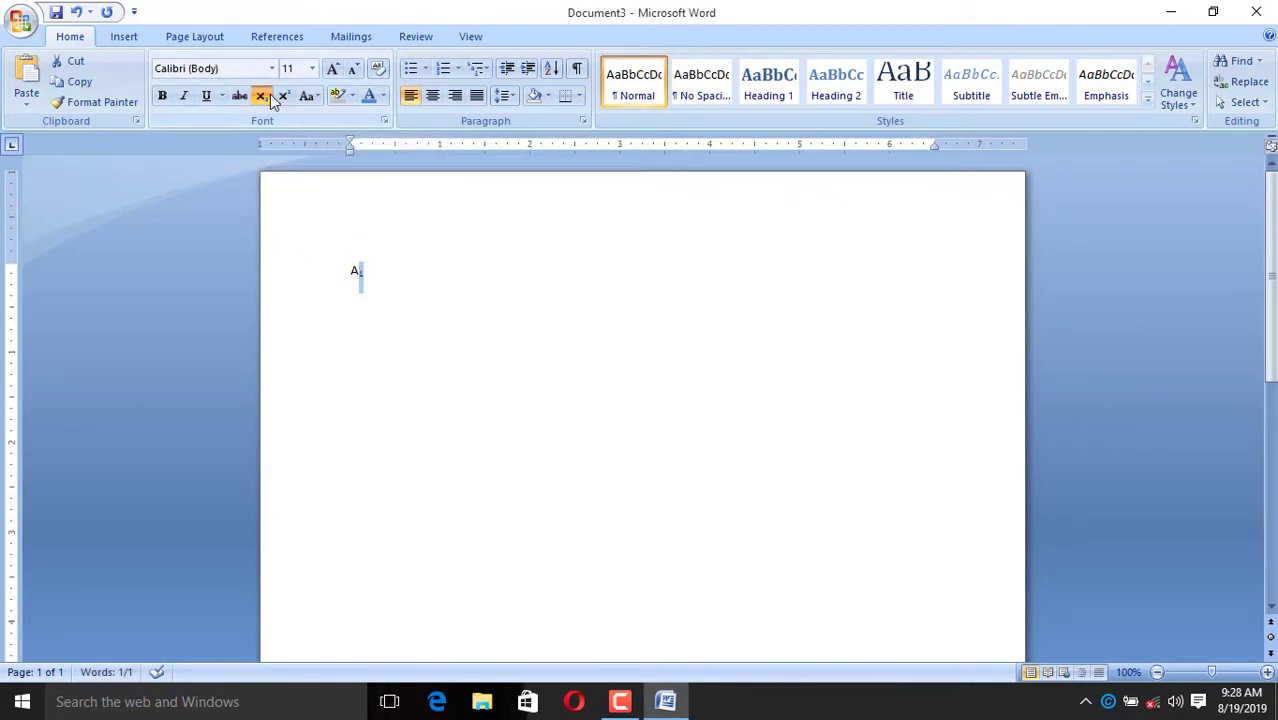
click(368, 280)
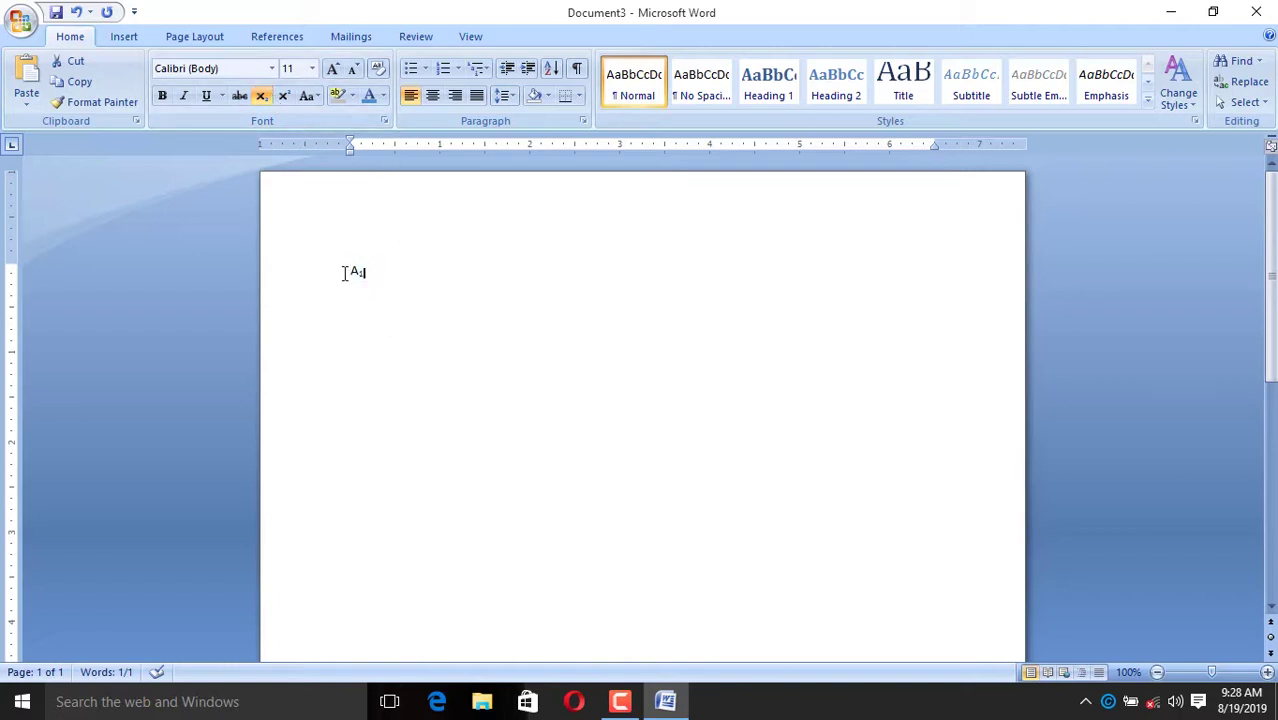
double_click(344, 272)
key(BackSpace)
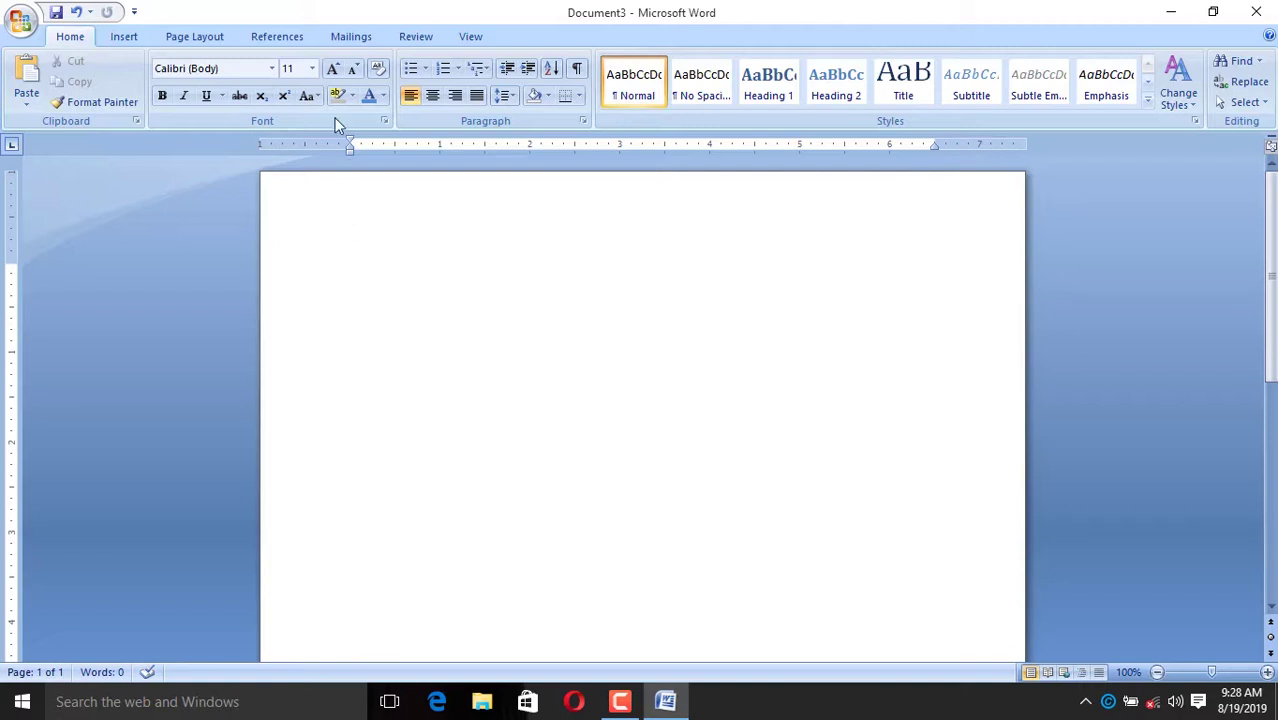
Generate three sample paragraphs in Document3 with =rand()
click(316, 94)
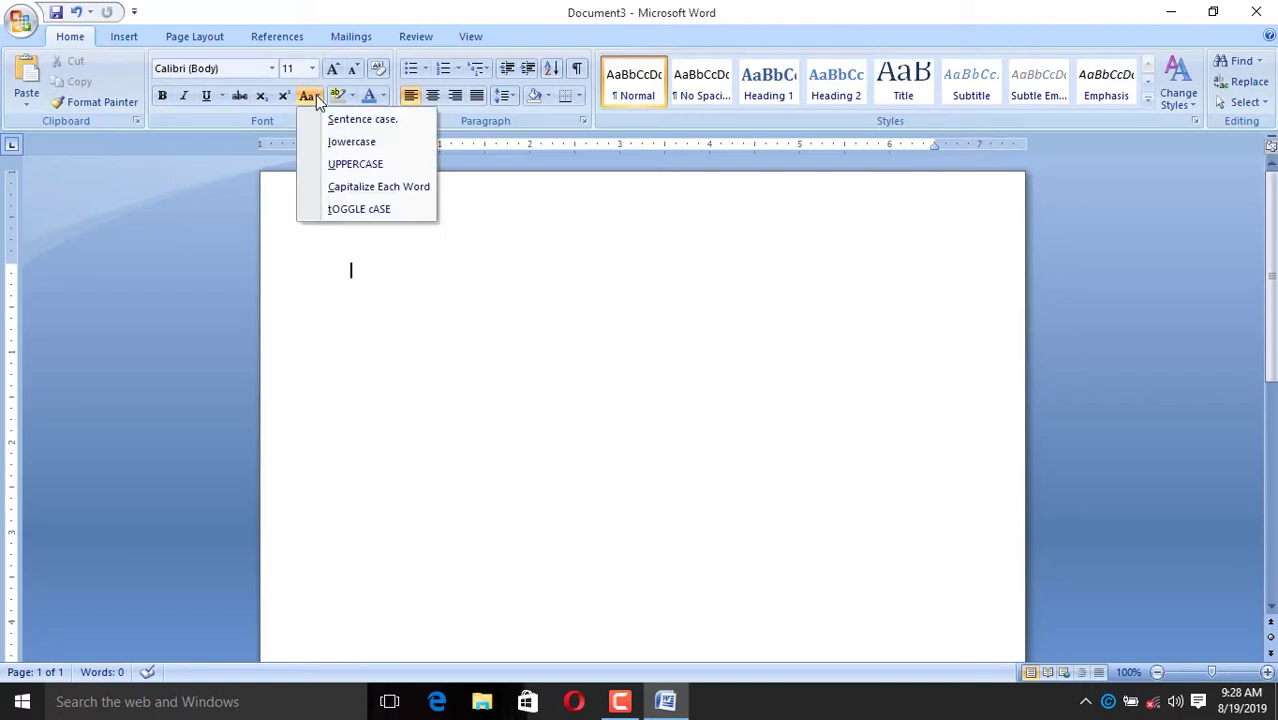
click(382, 260)
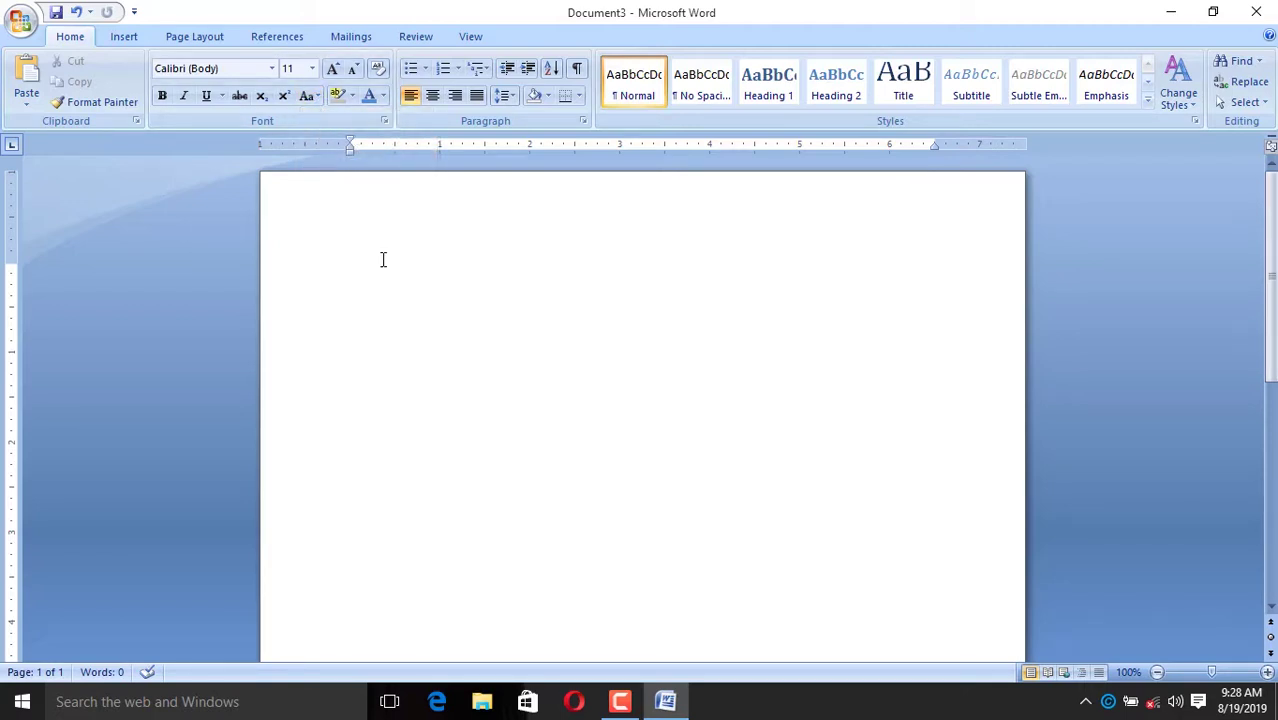
text(=ran)
text(d())
key(Return)
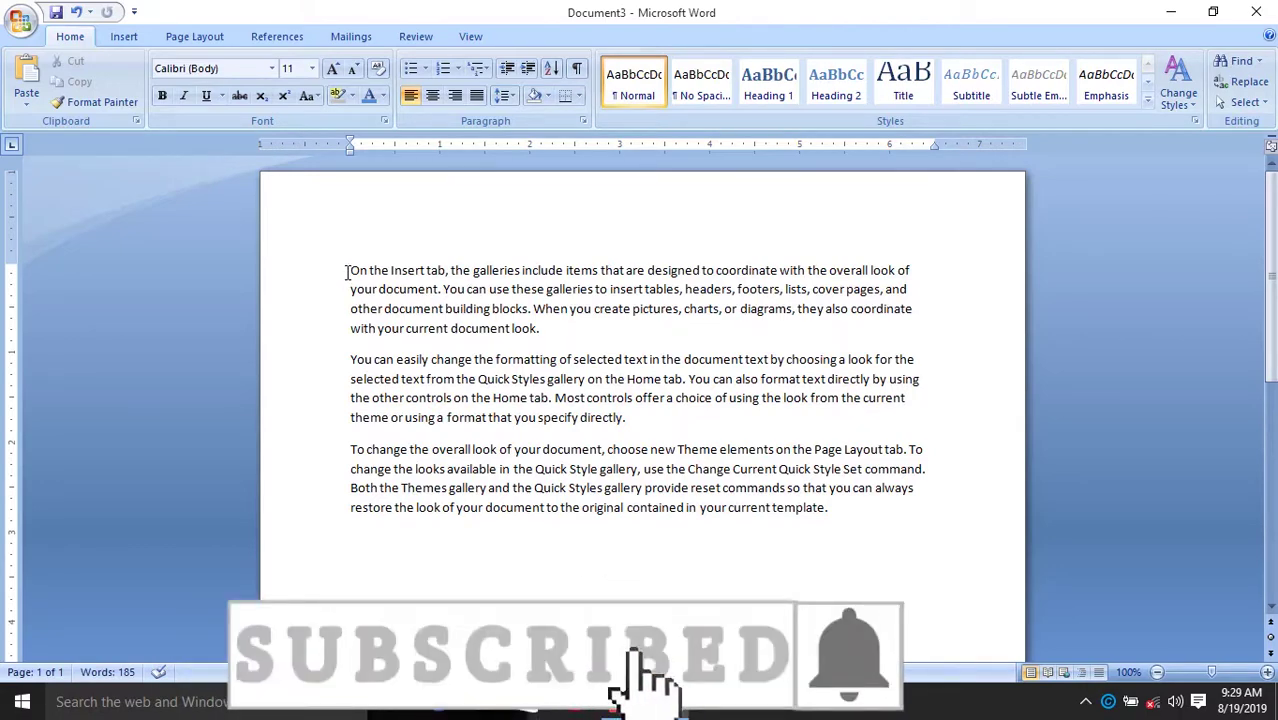
Convert all the sample text to lowercase, then UPPERCASE, then Capitalize Each Word
mouse_move(347, 272)
mouse_down()
mouse_move(567, 466)
mouse_move(847, 528)
mouse_up()
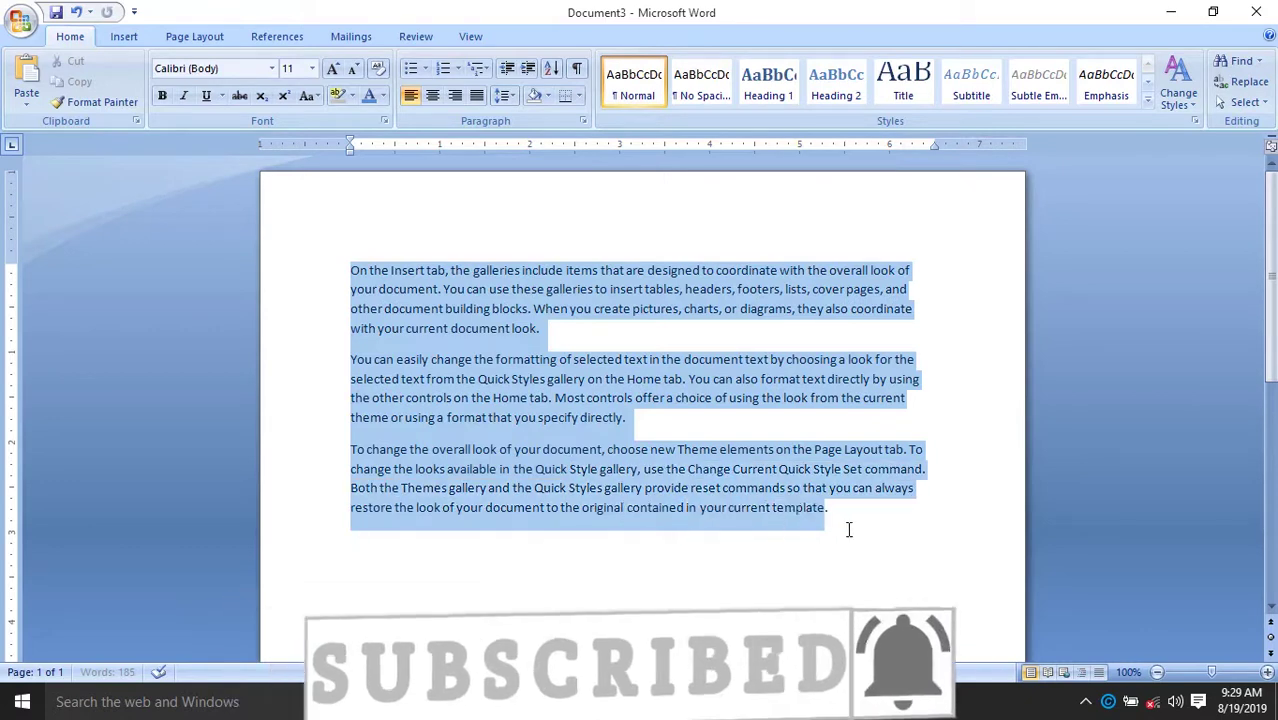
click(309, 96)
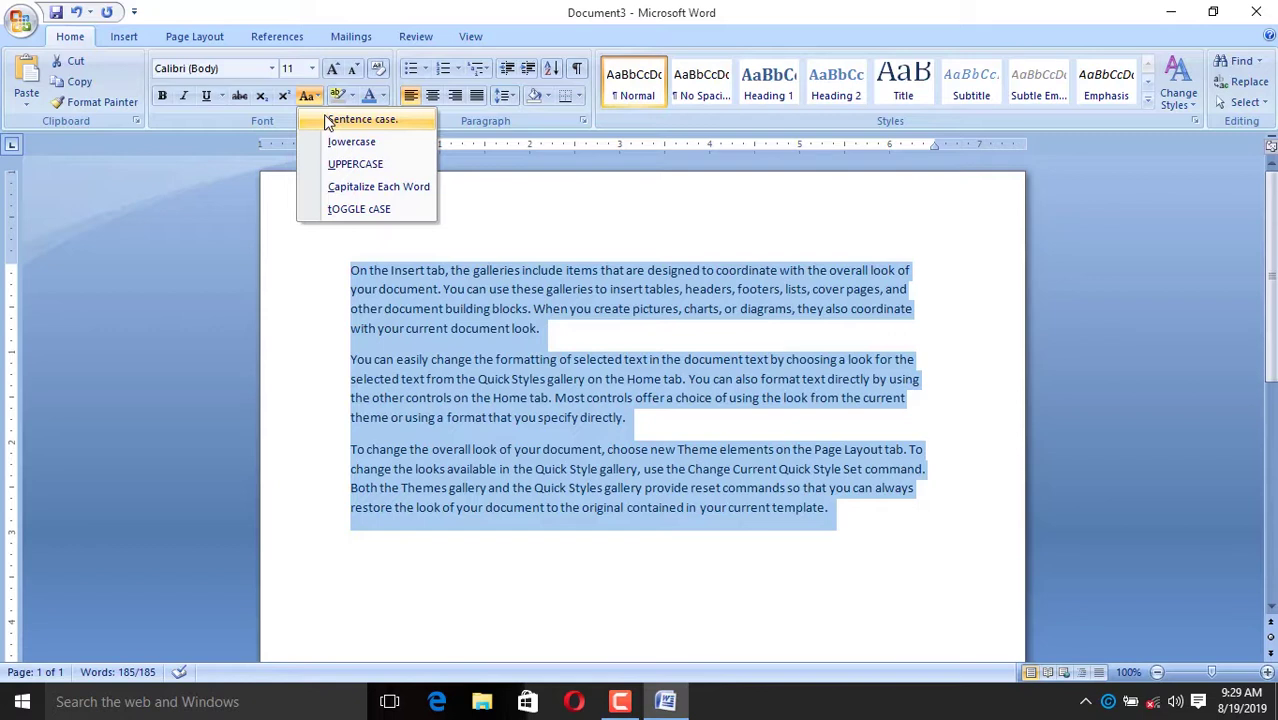
click(326, 120)
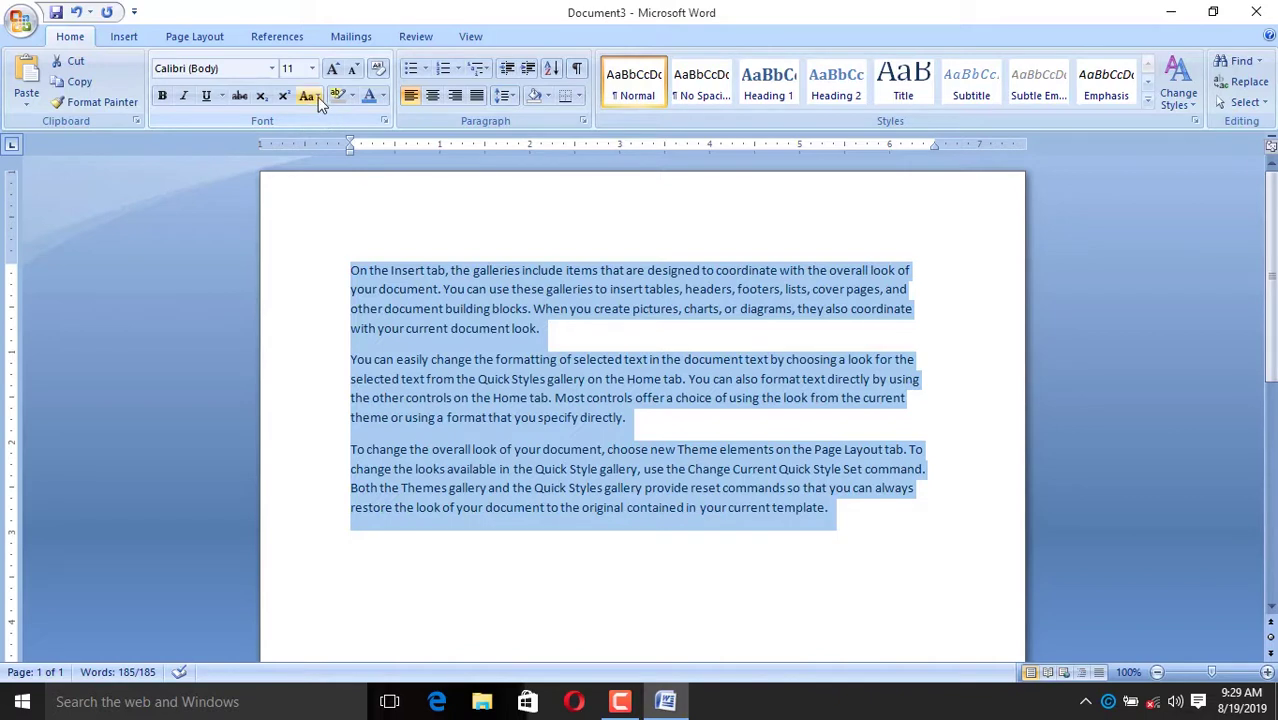
click(318, 97)
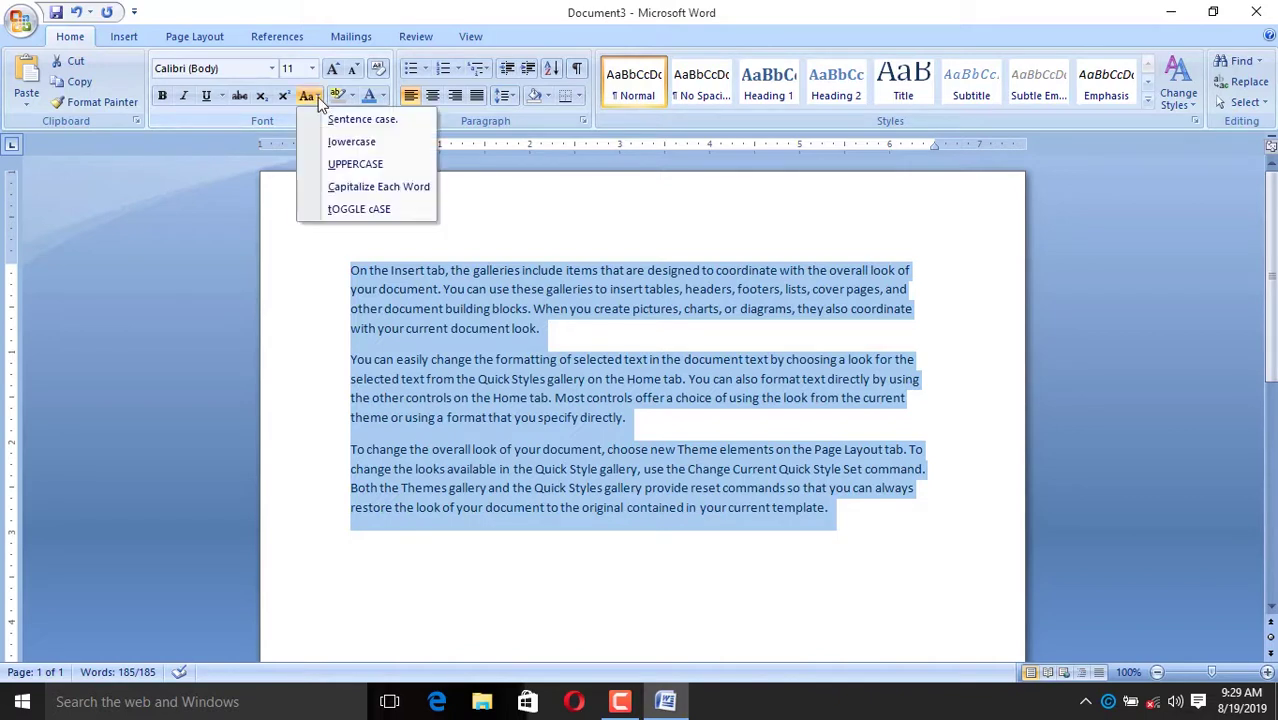
click(333, 148)
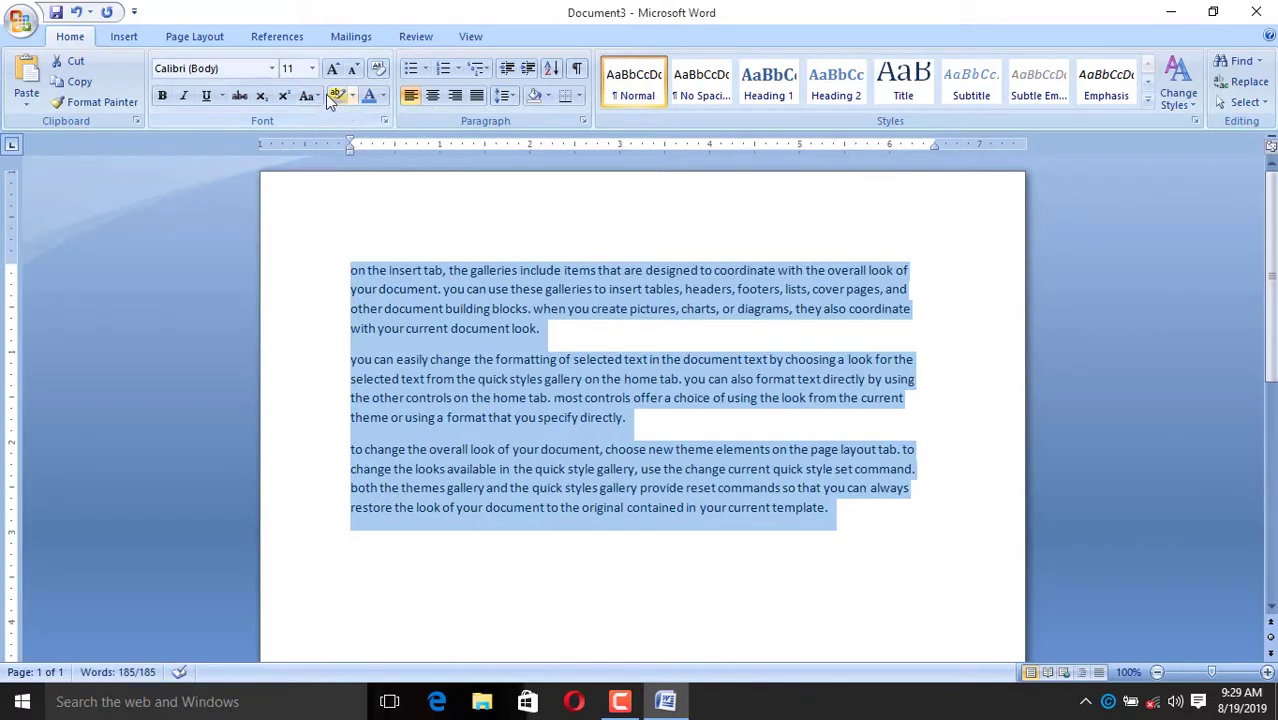
click(319, 97)
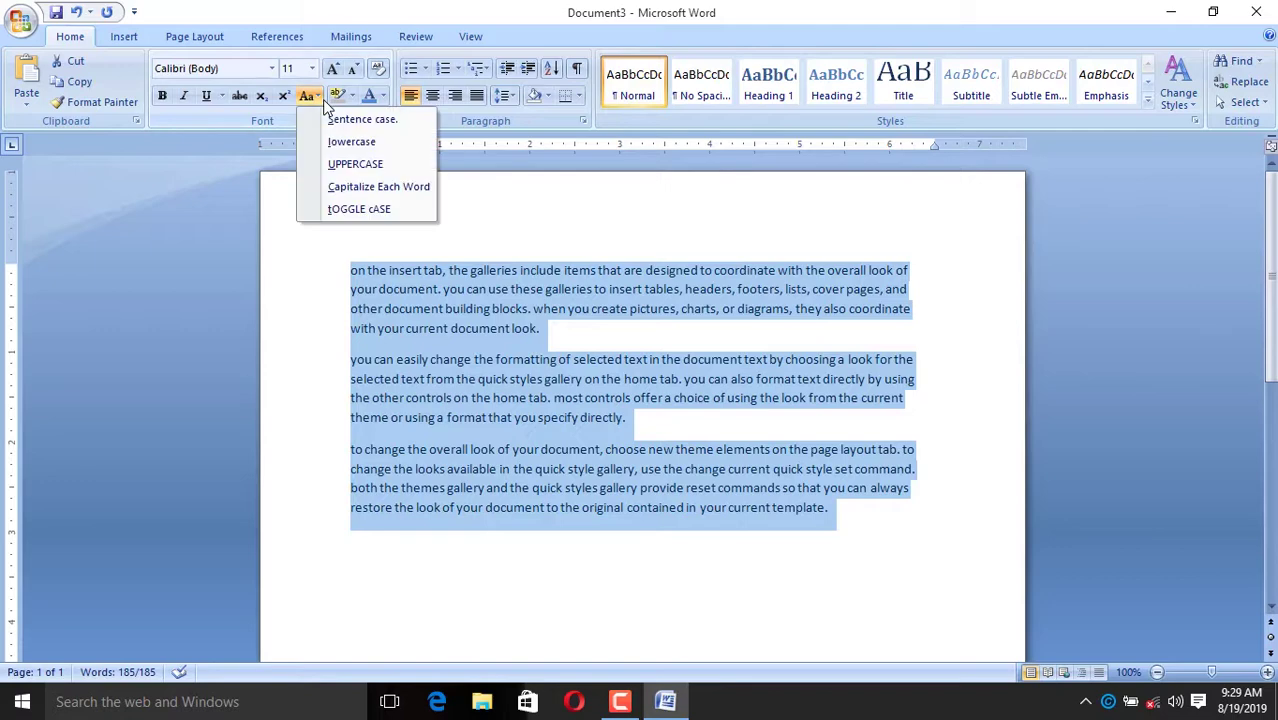
click(326, 166)
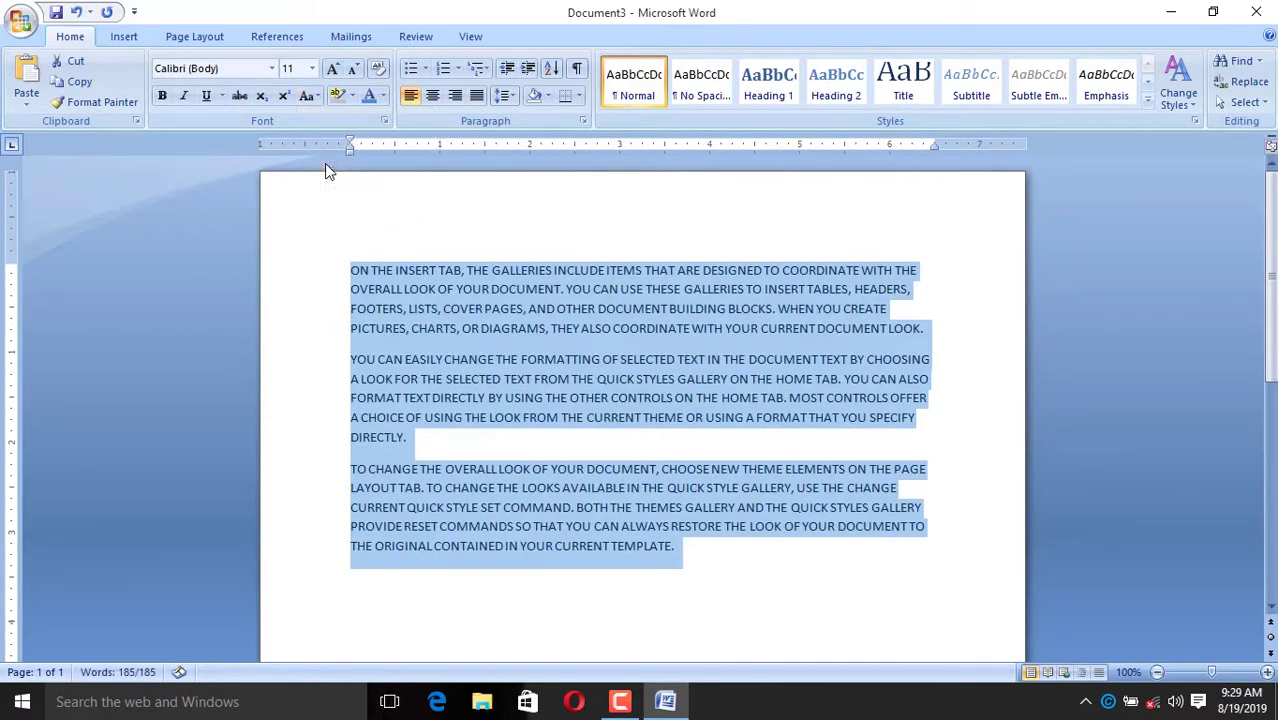
click(316, 96)
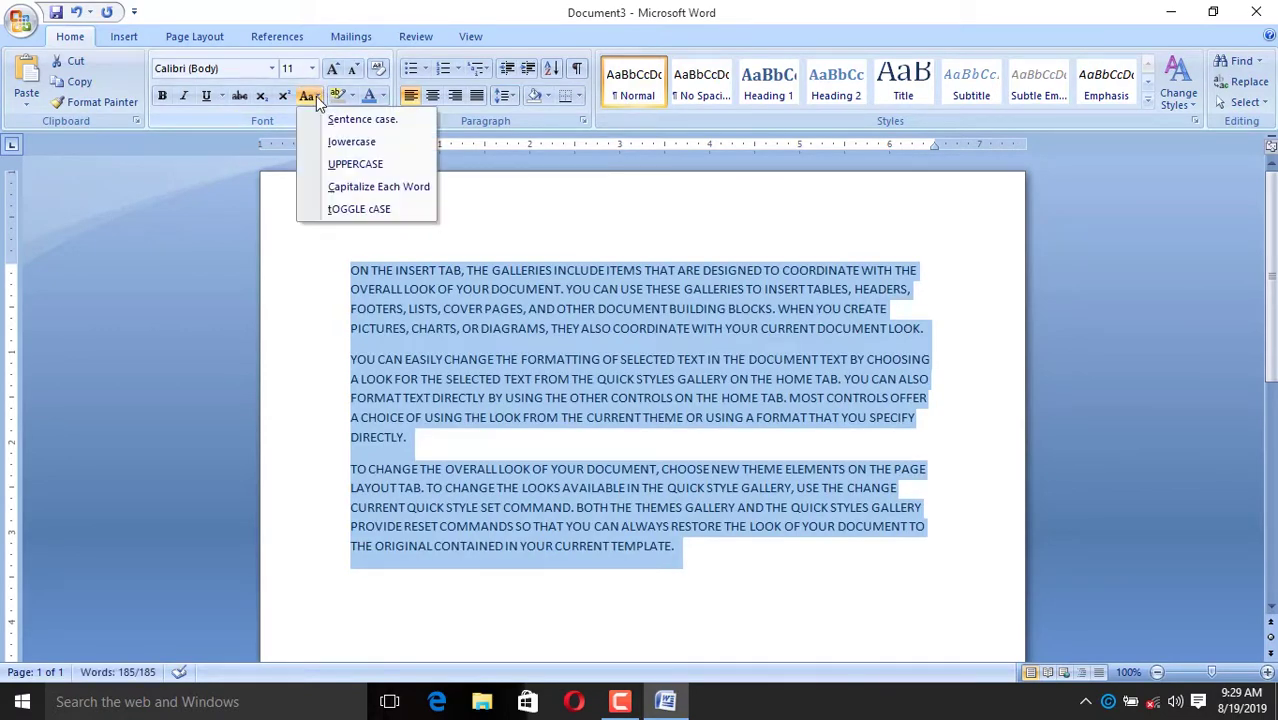
click(335, 190)
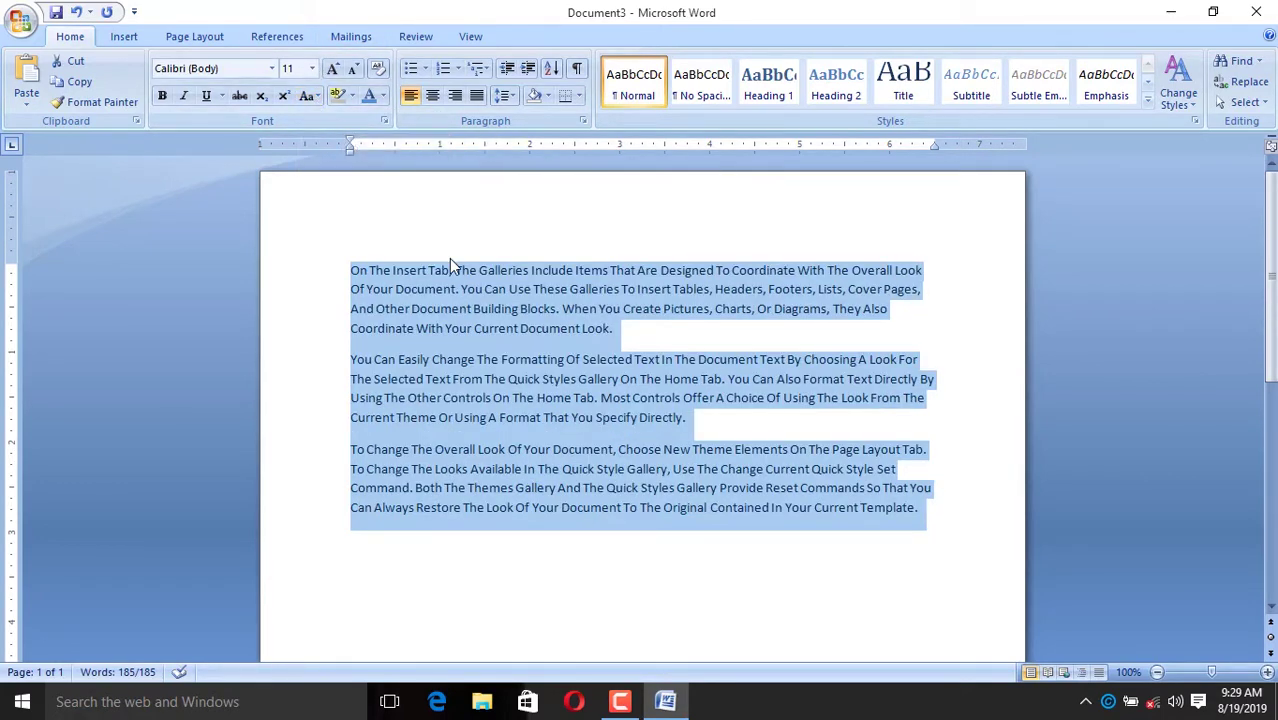
Grow the sample text up to 18 pt, shrink it back to 10 pt, and reselect the paragraphs
click(311, 70)
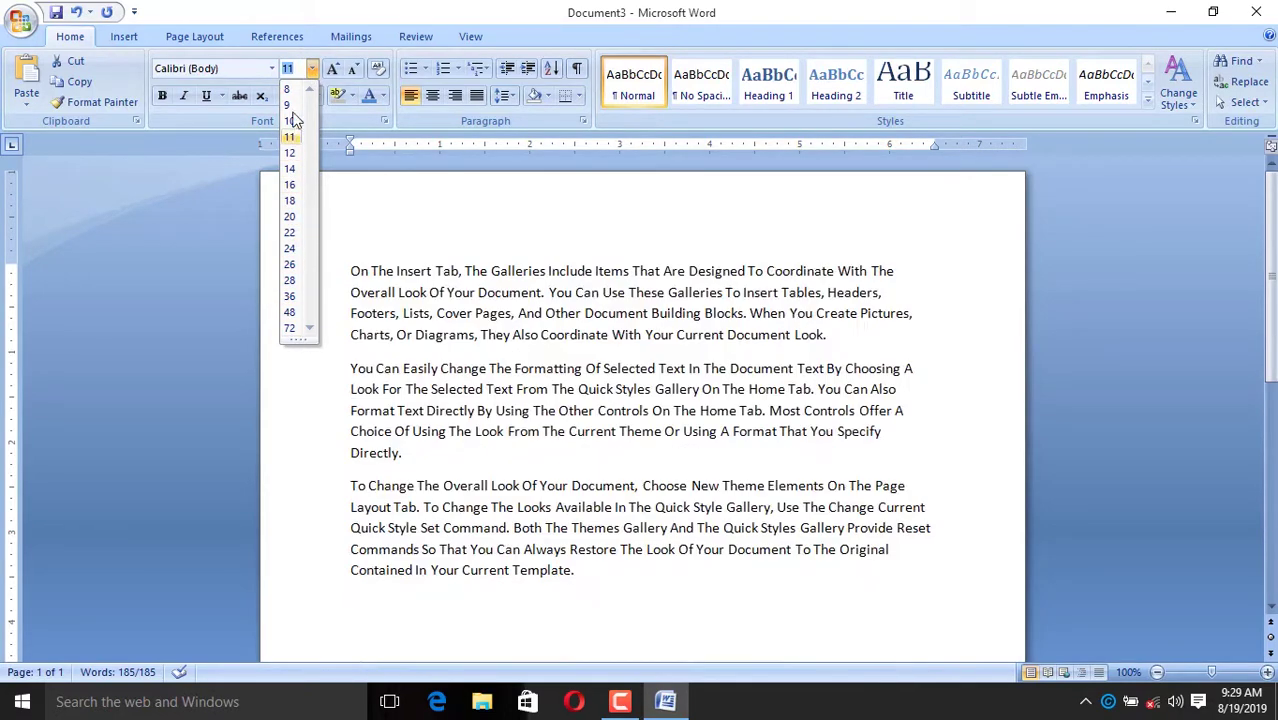
click(336, 77)
click(336, 77)
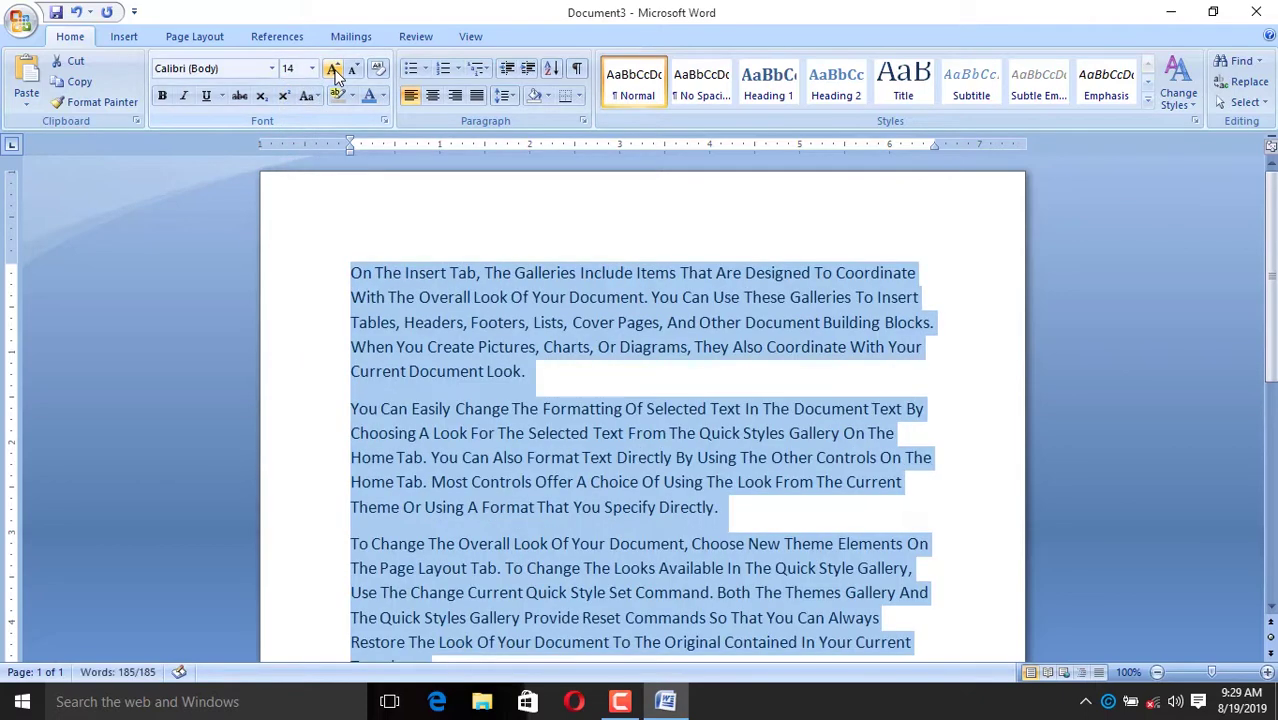
click(336, 77)
click(336, 77)
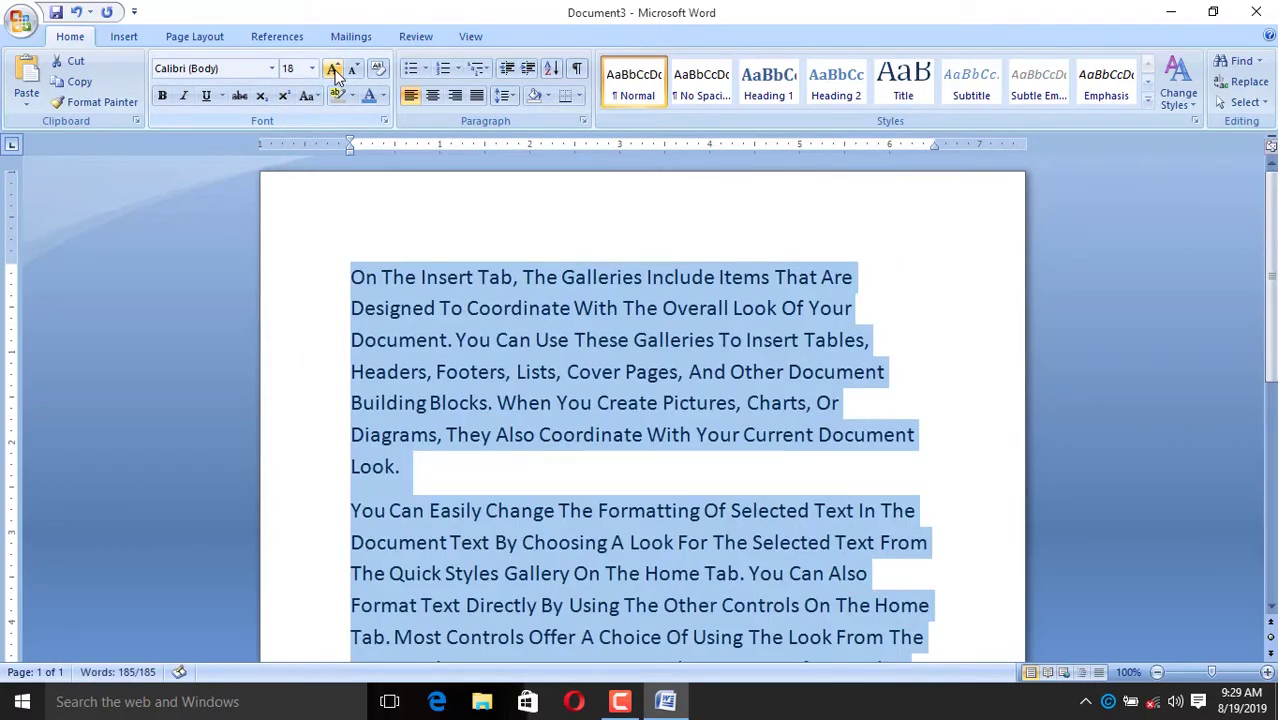
click(354, 77)
click(354, 77)
click(354, 77)
click(354, 77)
click(354, 77)
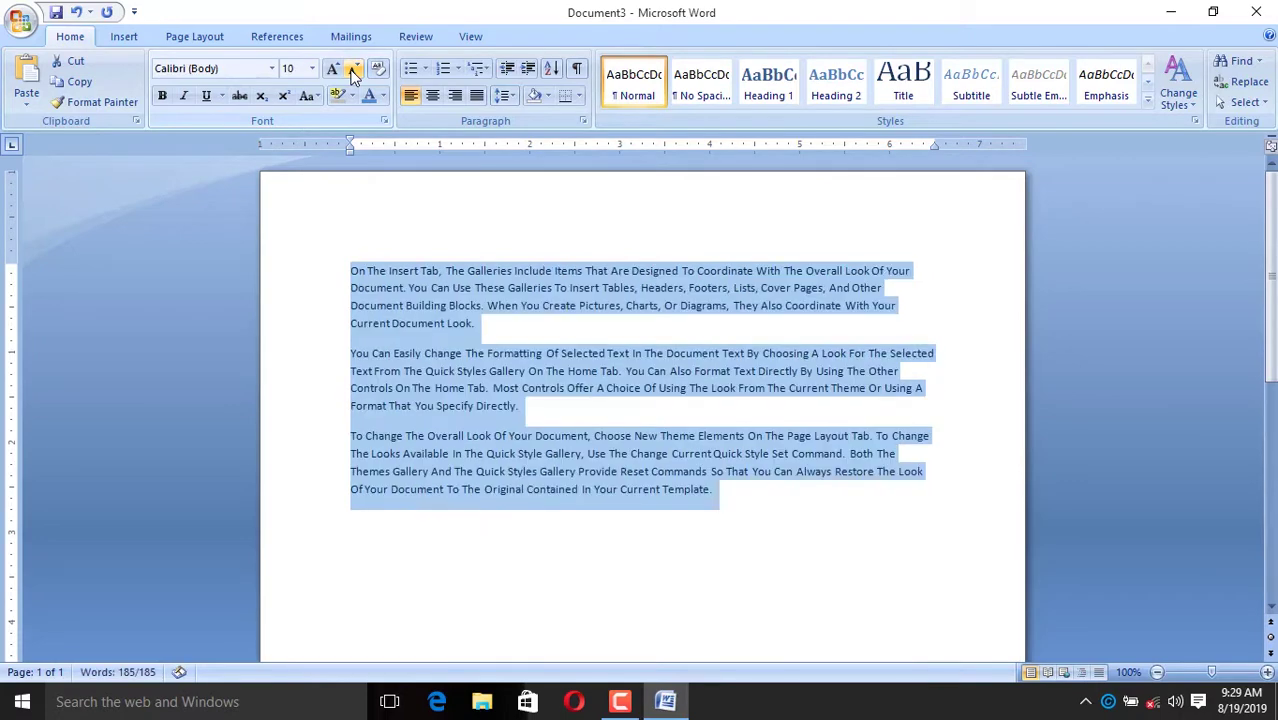
drag(340, 268, 786, 508)
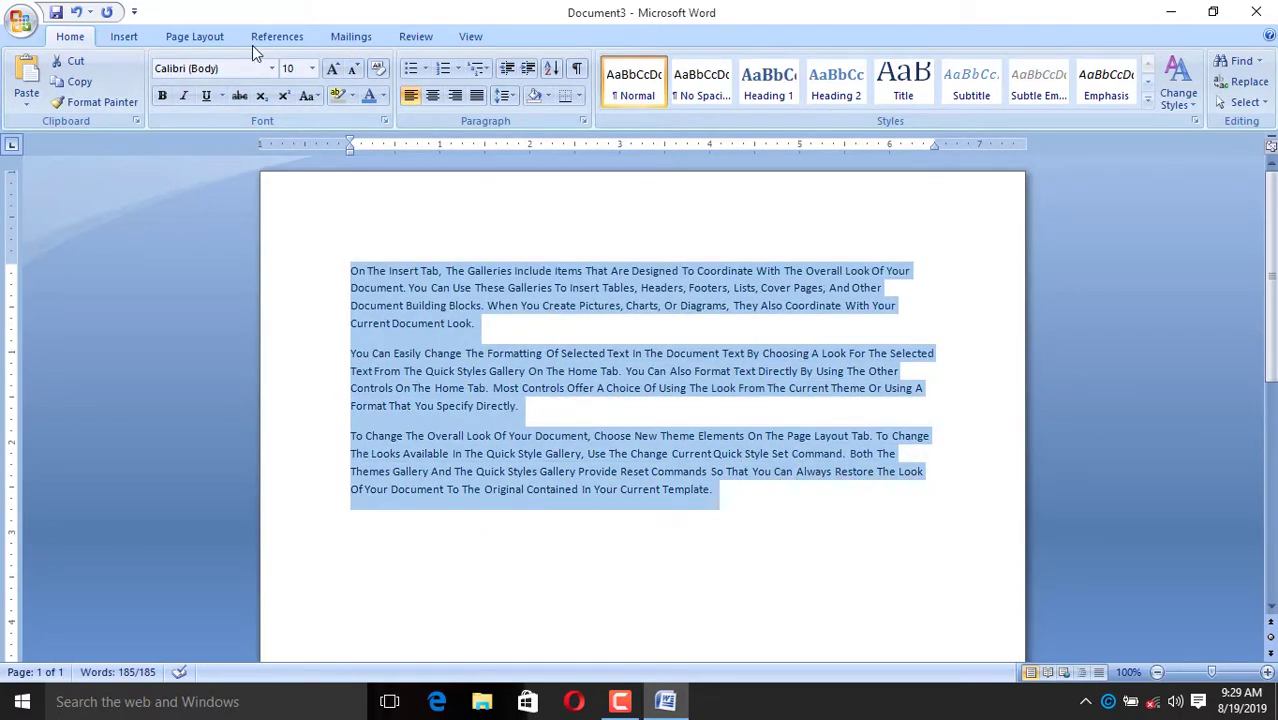
Highlight the sample text in light grey
click(352, 97)
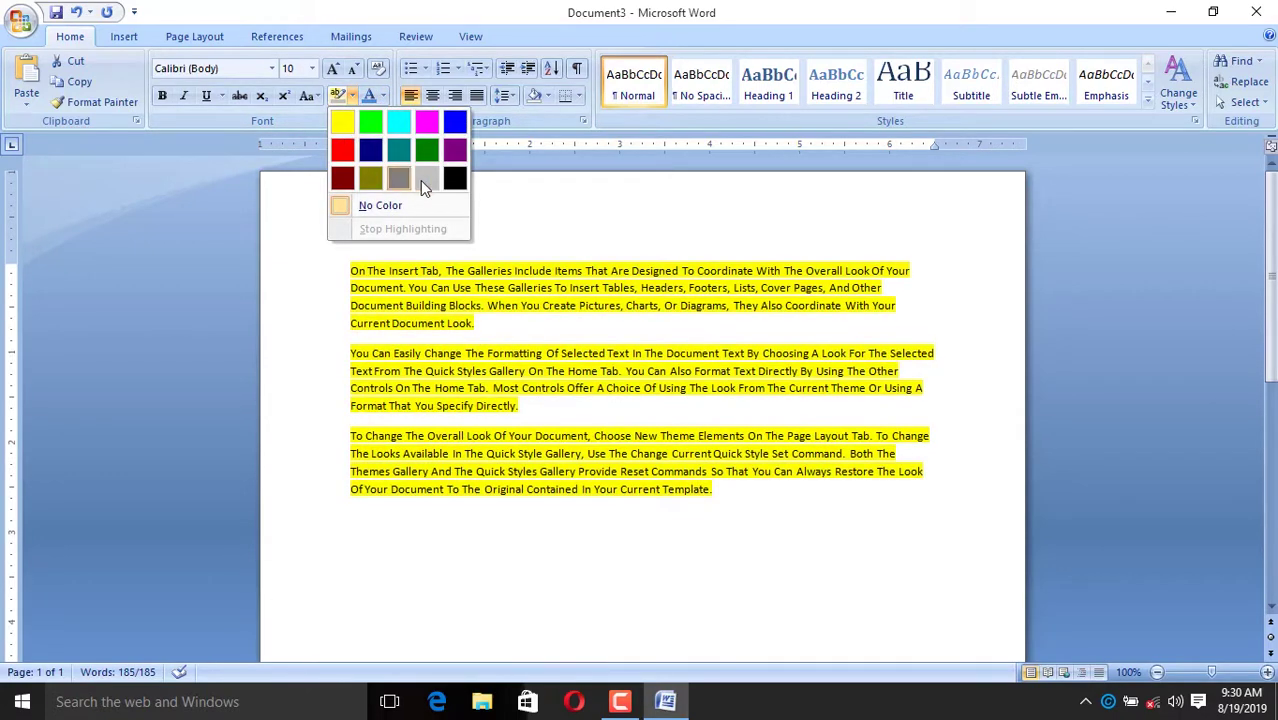
click(424, 179)
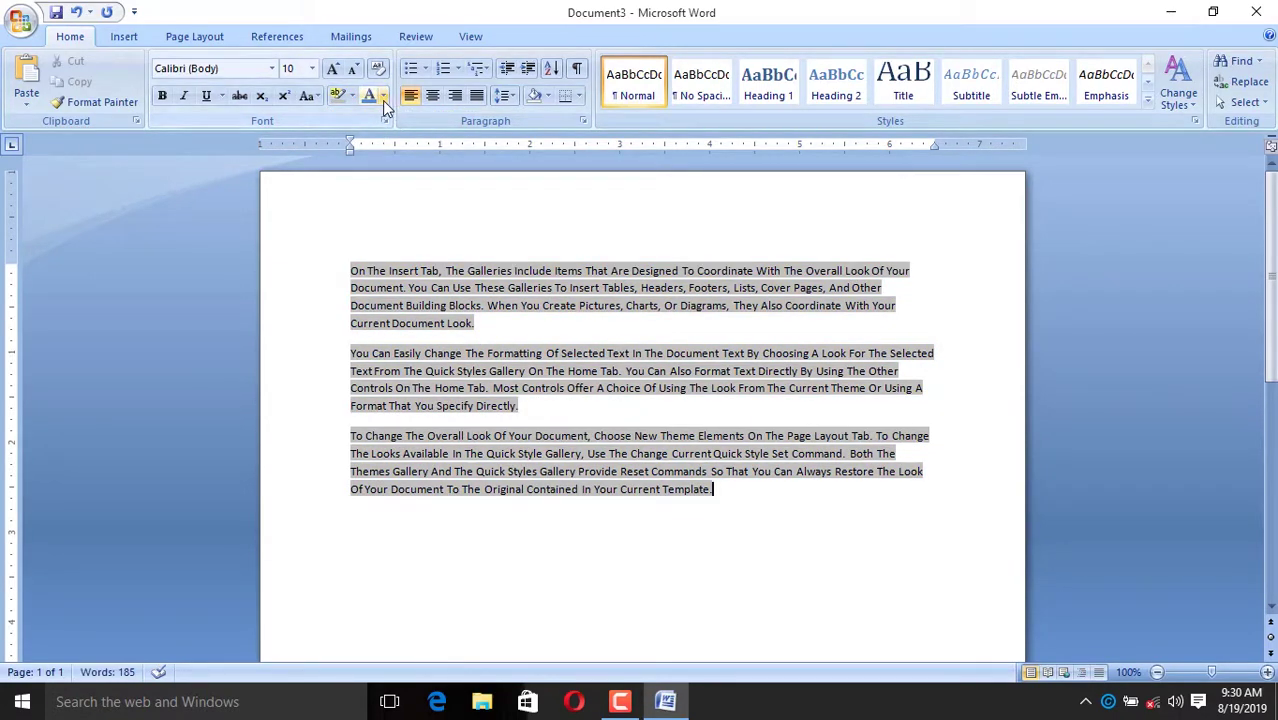
click(383, 96)
click(517, 405)
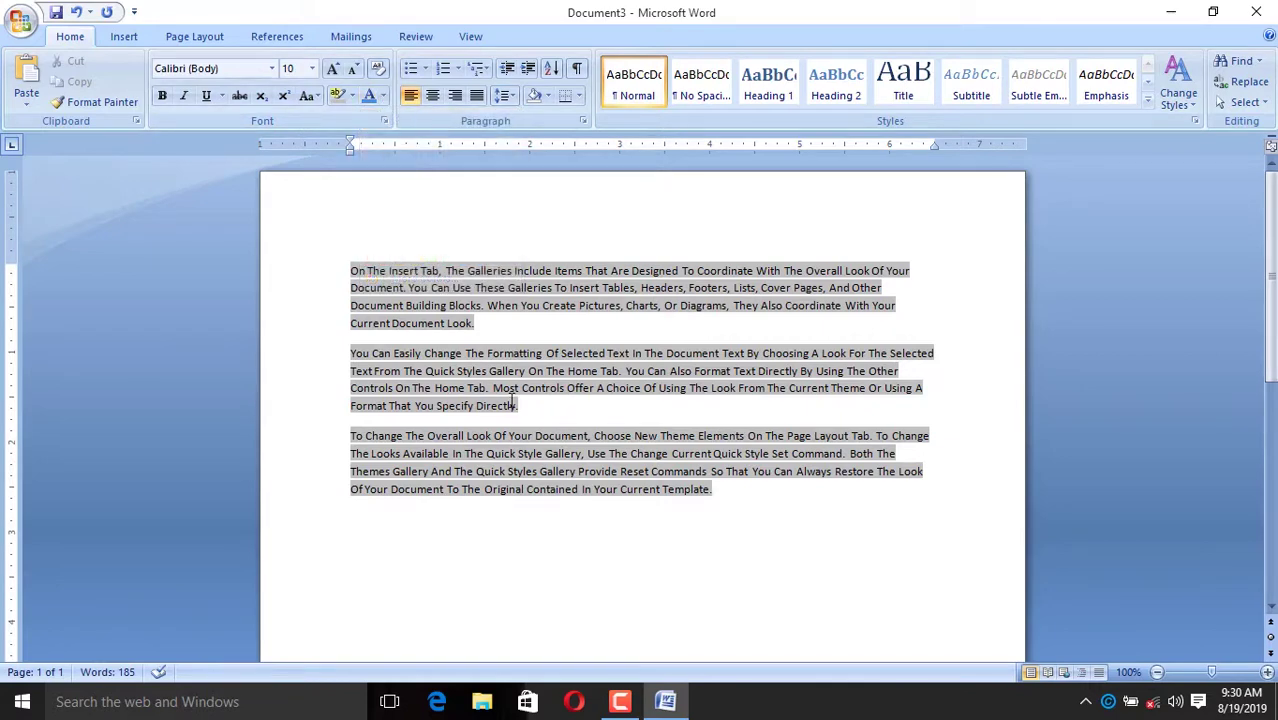
Select all the text, colour it red, and grow it to 14 pt
key(ctrl+a)
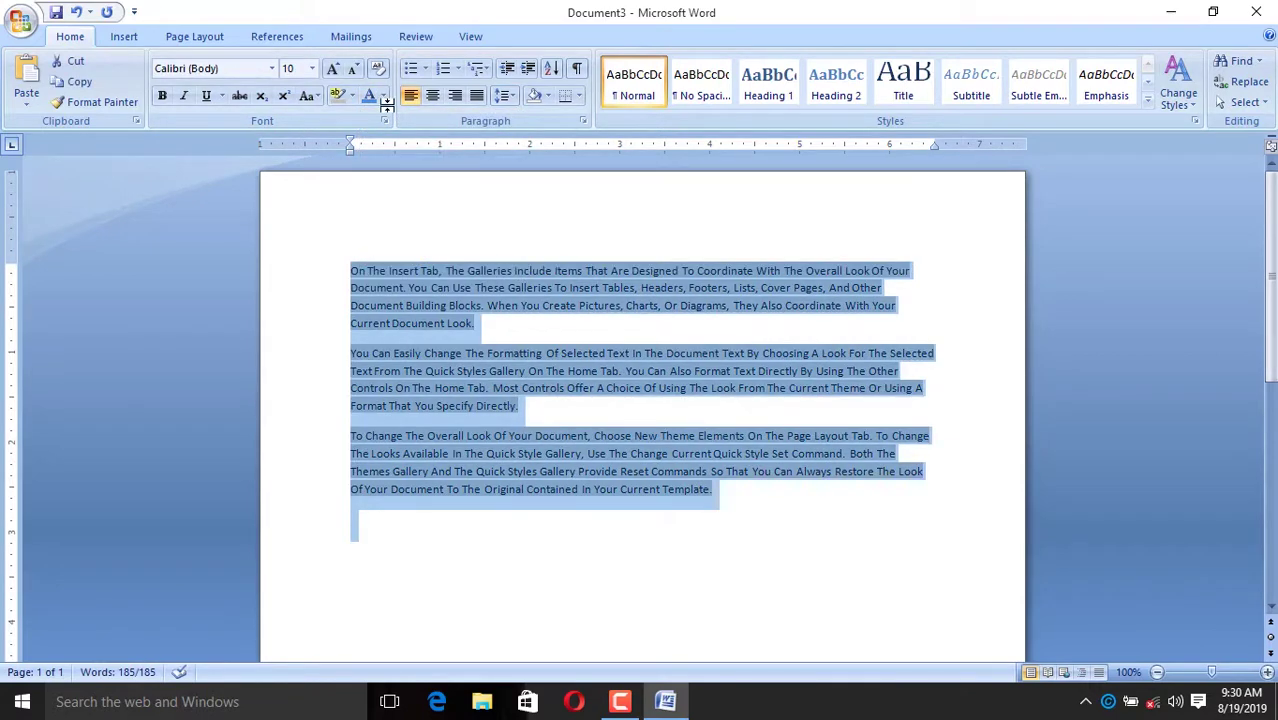
click(386, 93)
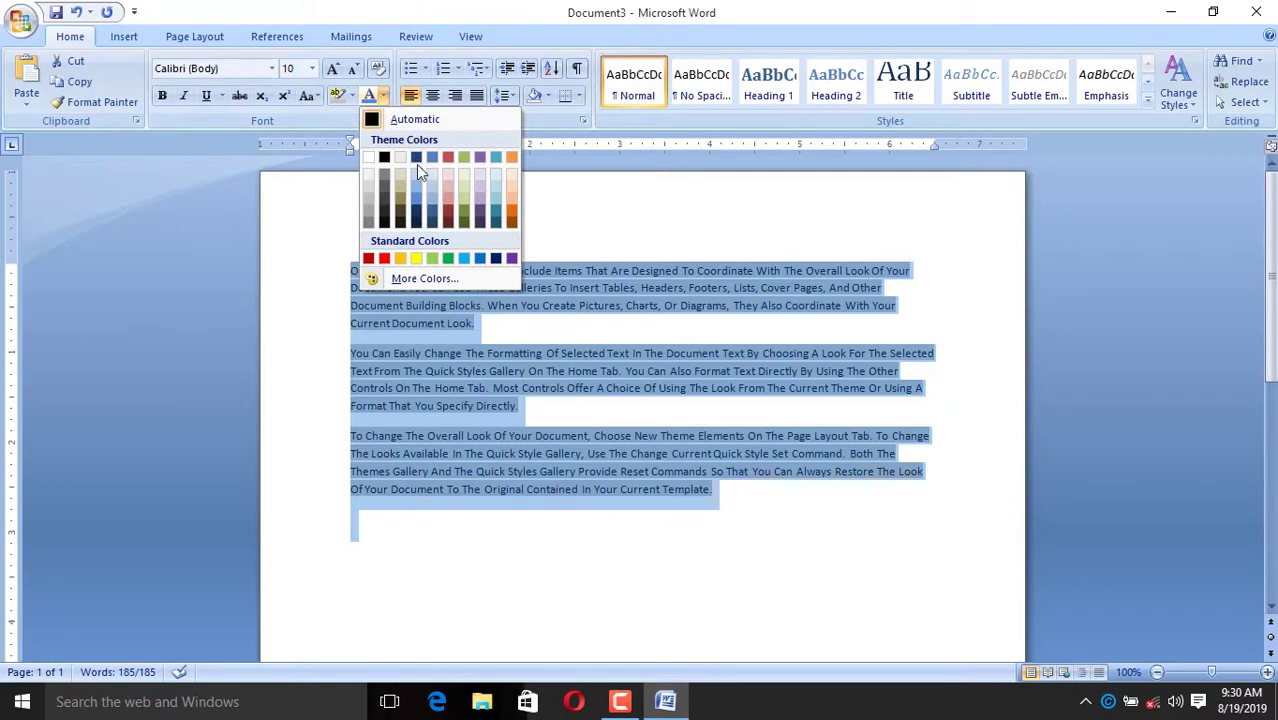
click(384, 259)
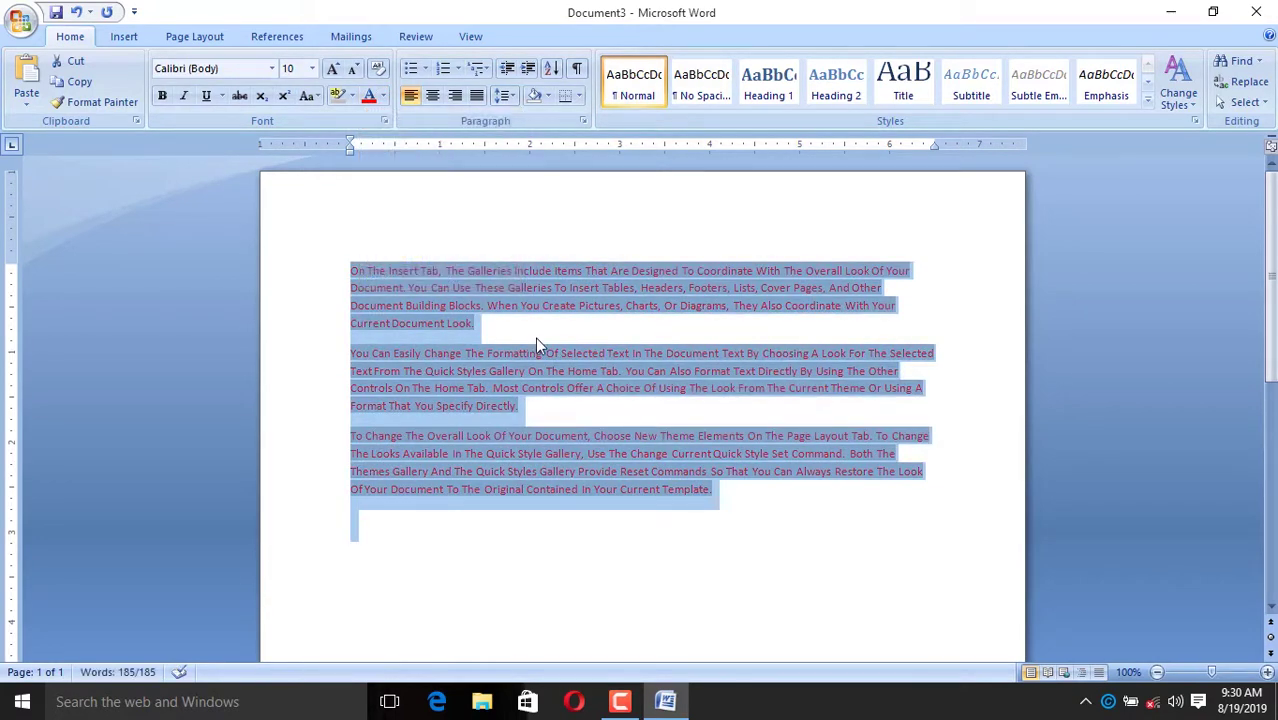
click(332, 69)
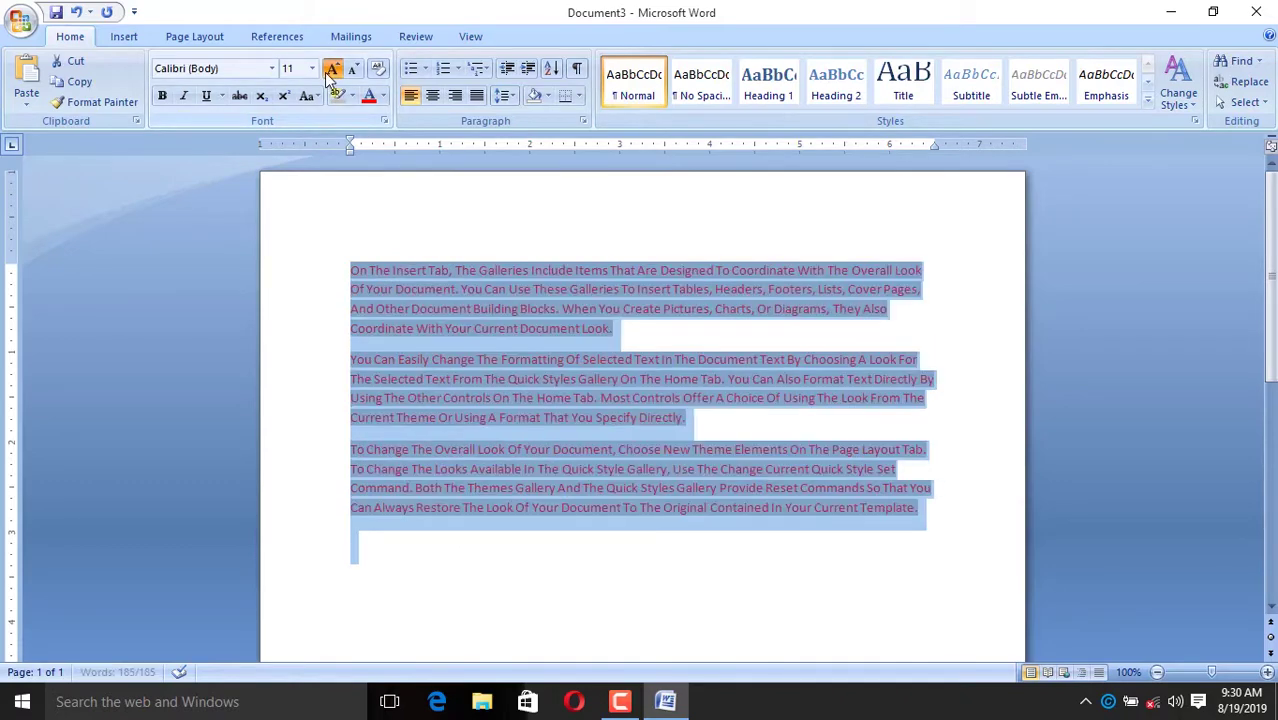
click(332, 69)
click(332, 69)
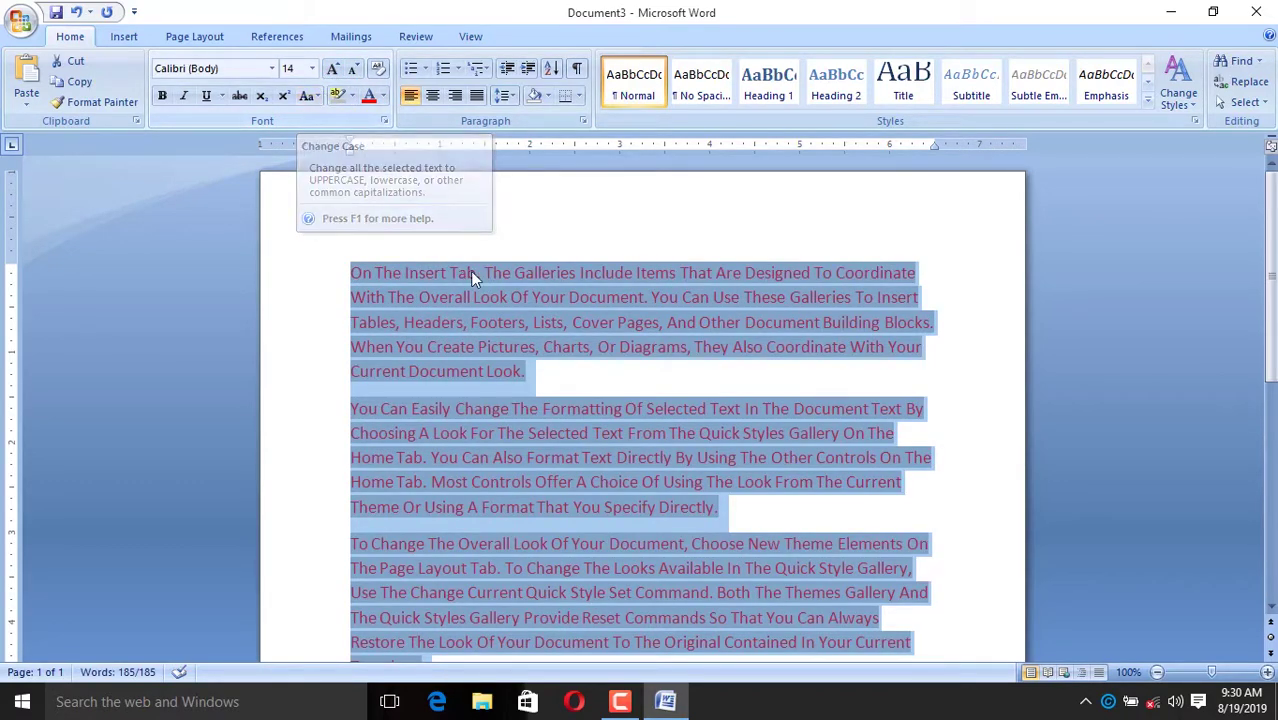
click(386, 320)
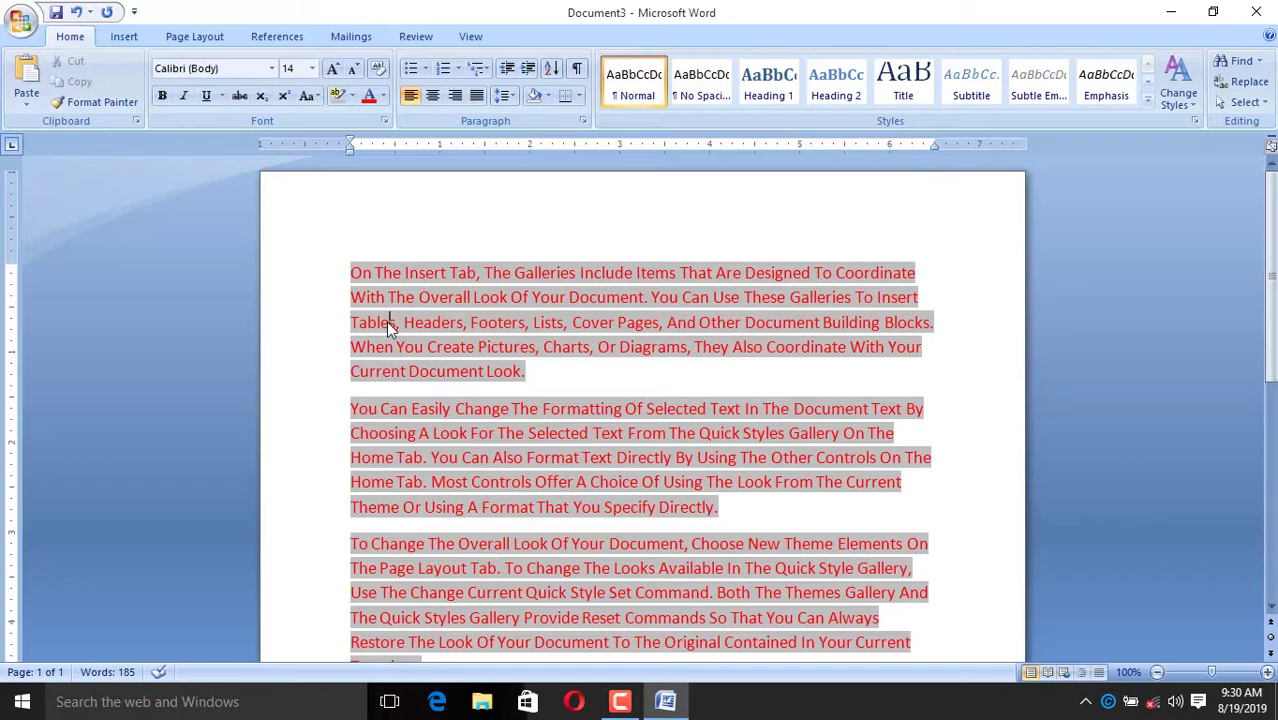
Select all and clear formatting so the text is plain black 11 pt Calibri
key(ctrl+a)
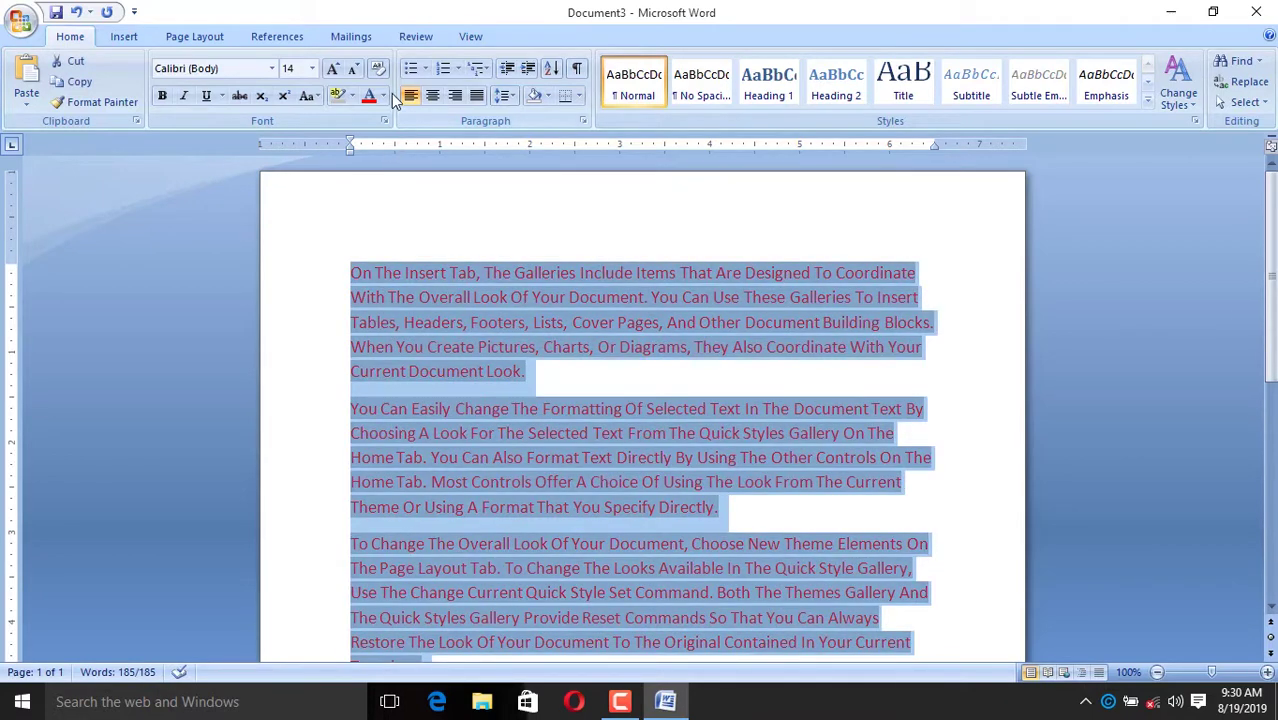
click(382, 74)
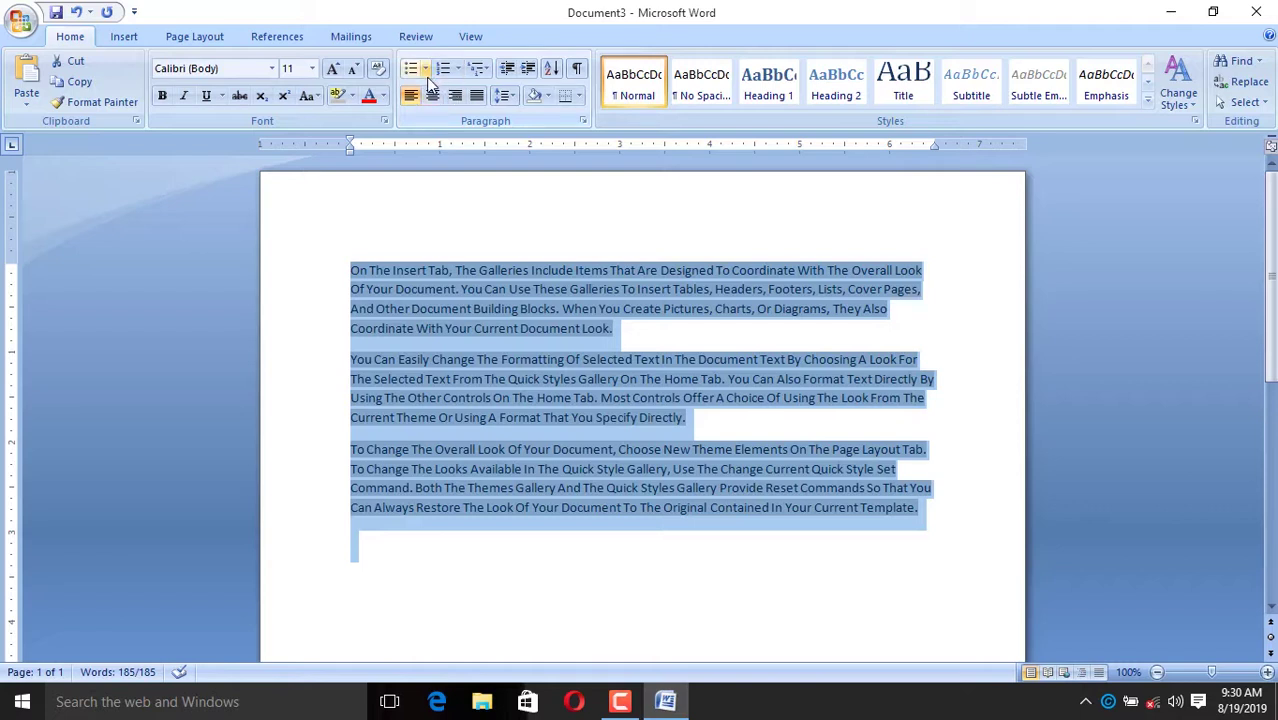
Define a new bullet using the Wingdings 232 right-arrow symbol and apply it
click(426, 70)
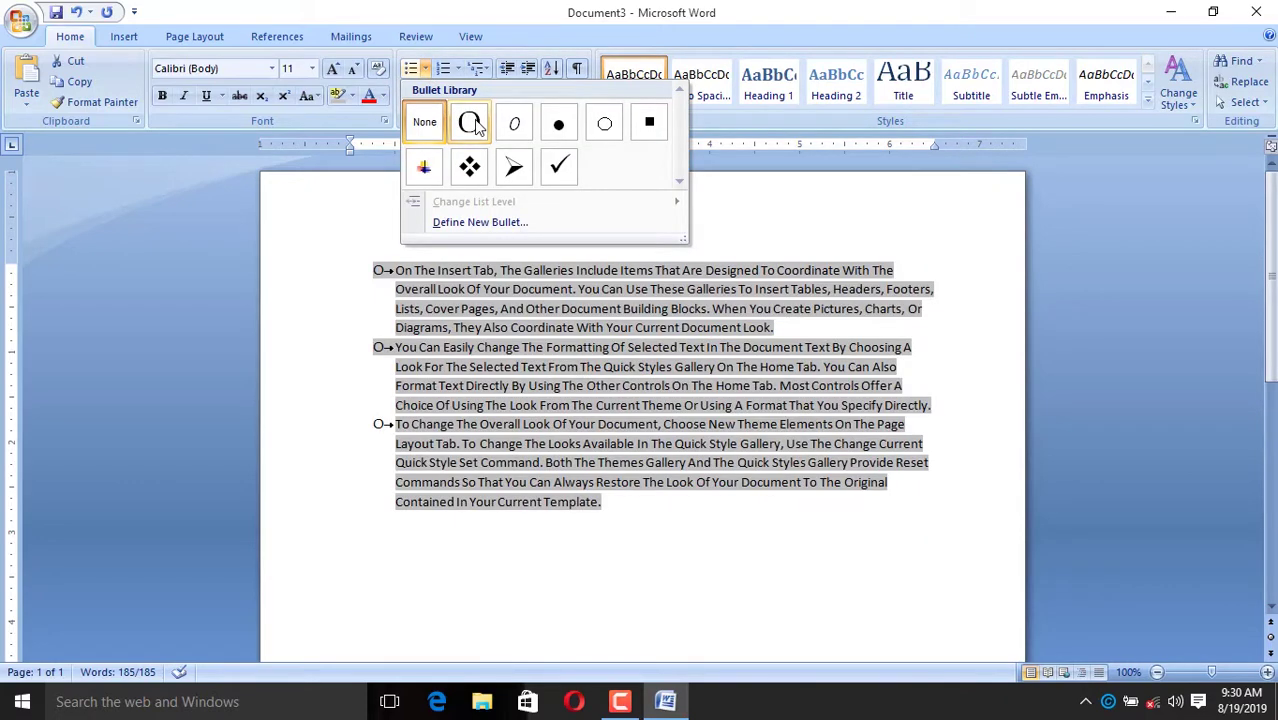
click(512, 168)
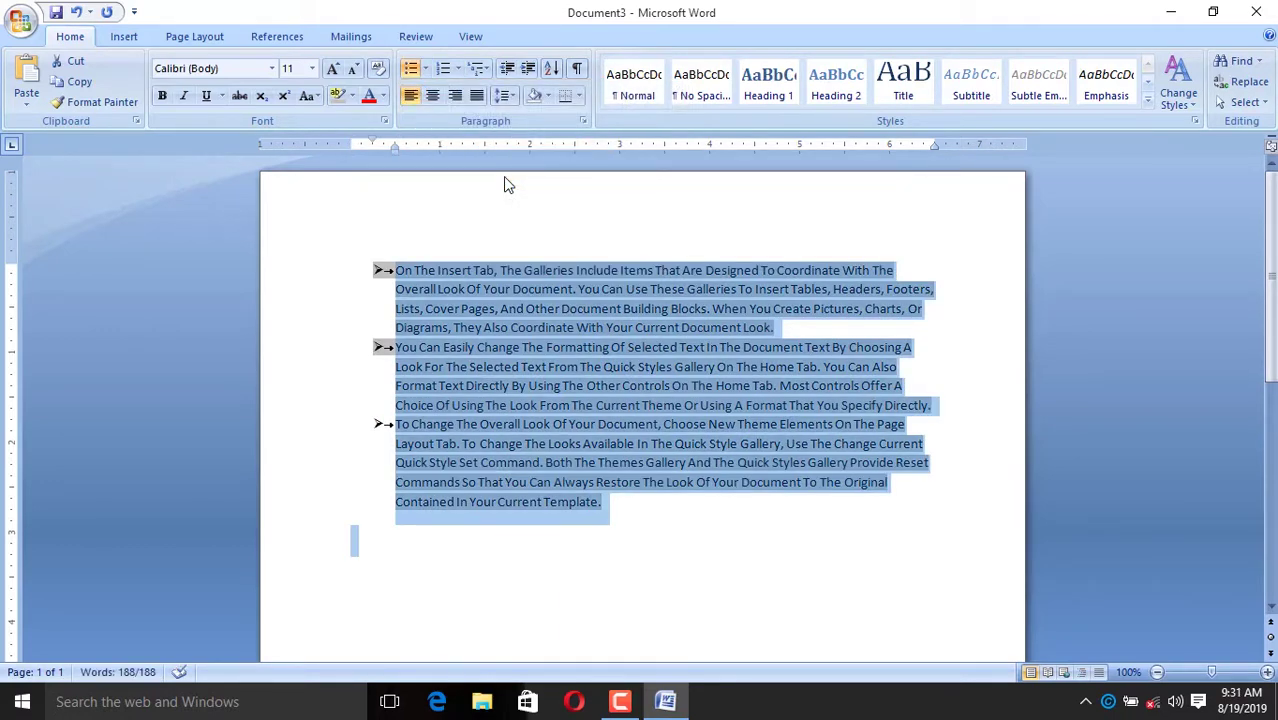
click(425, 68)
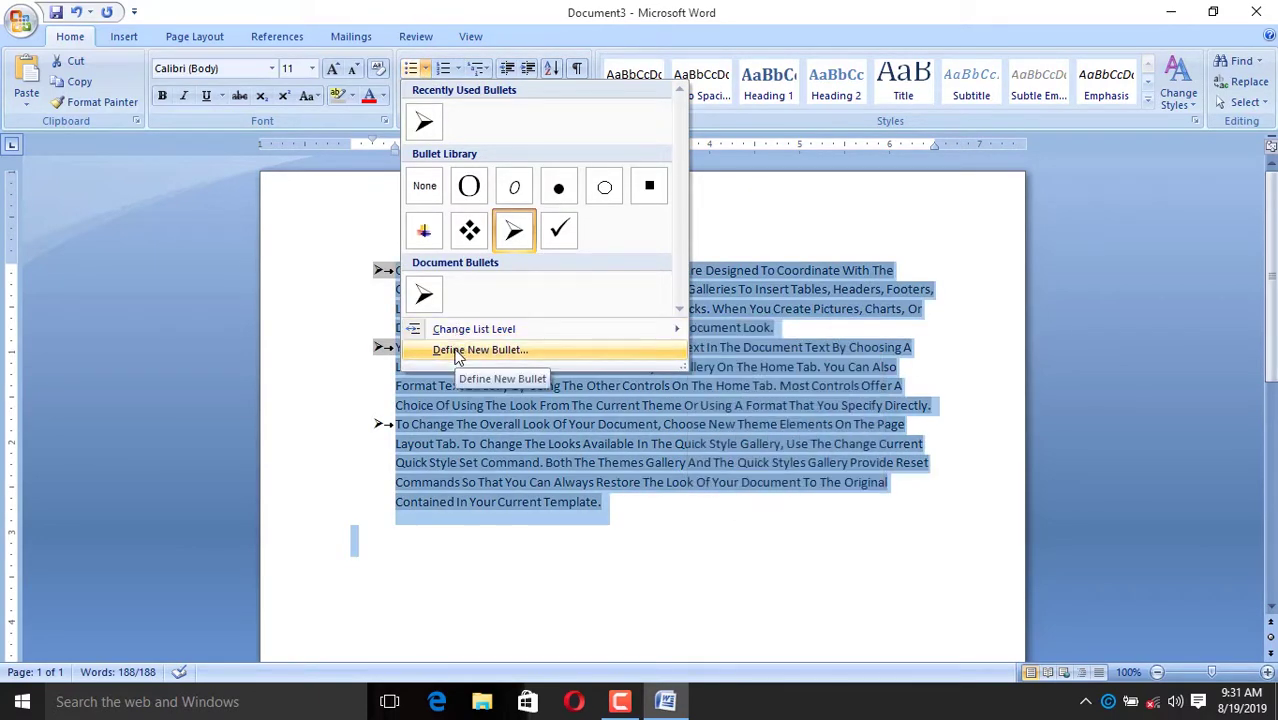
click(458, 352)
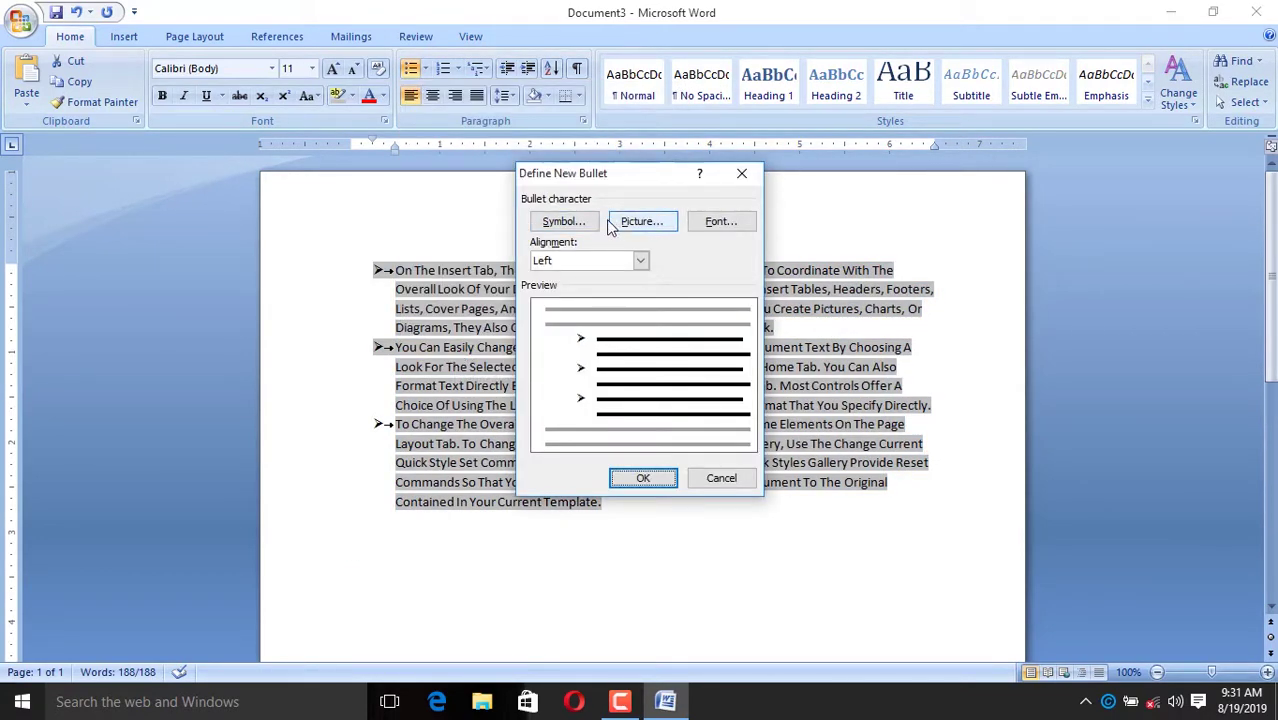
click(563, 222)
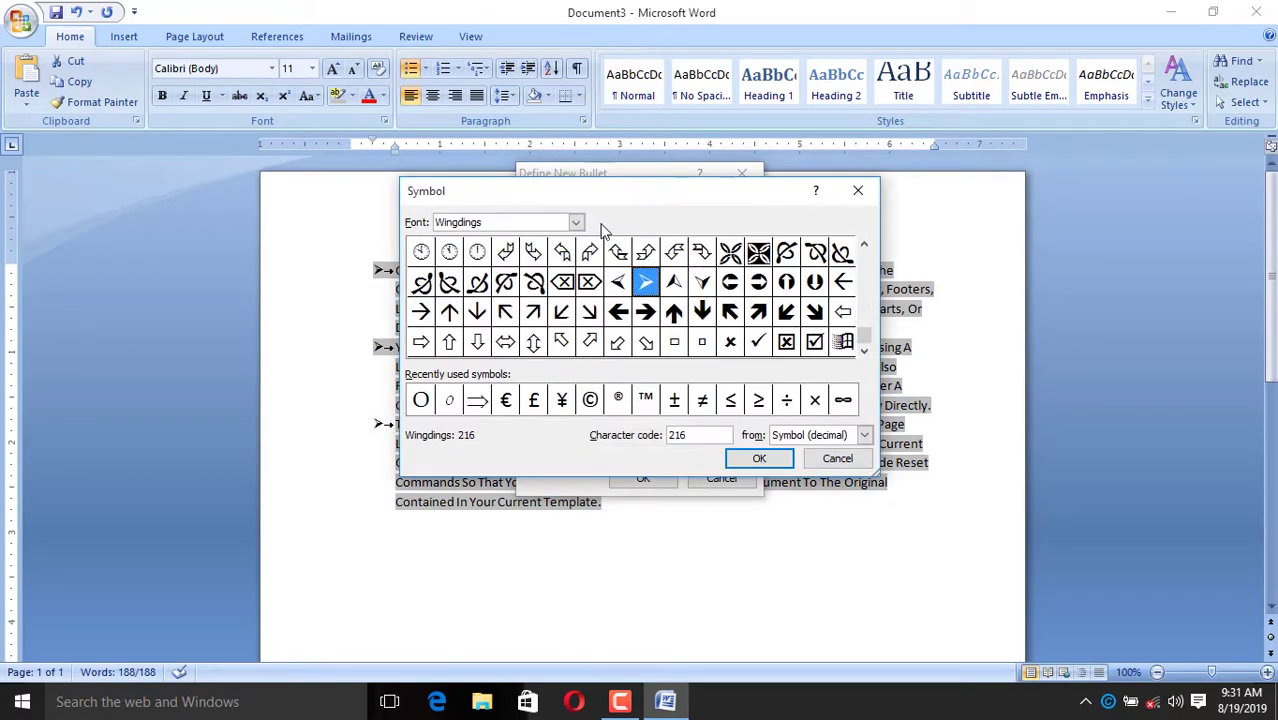
click(618, 313)
click(648, 314)
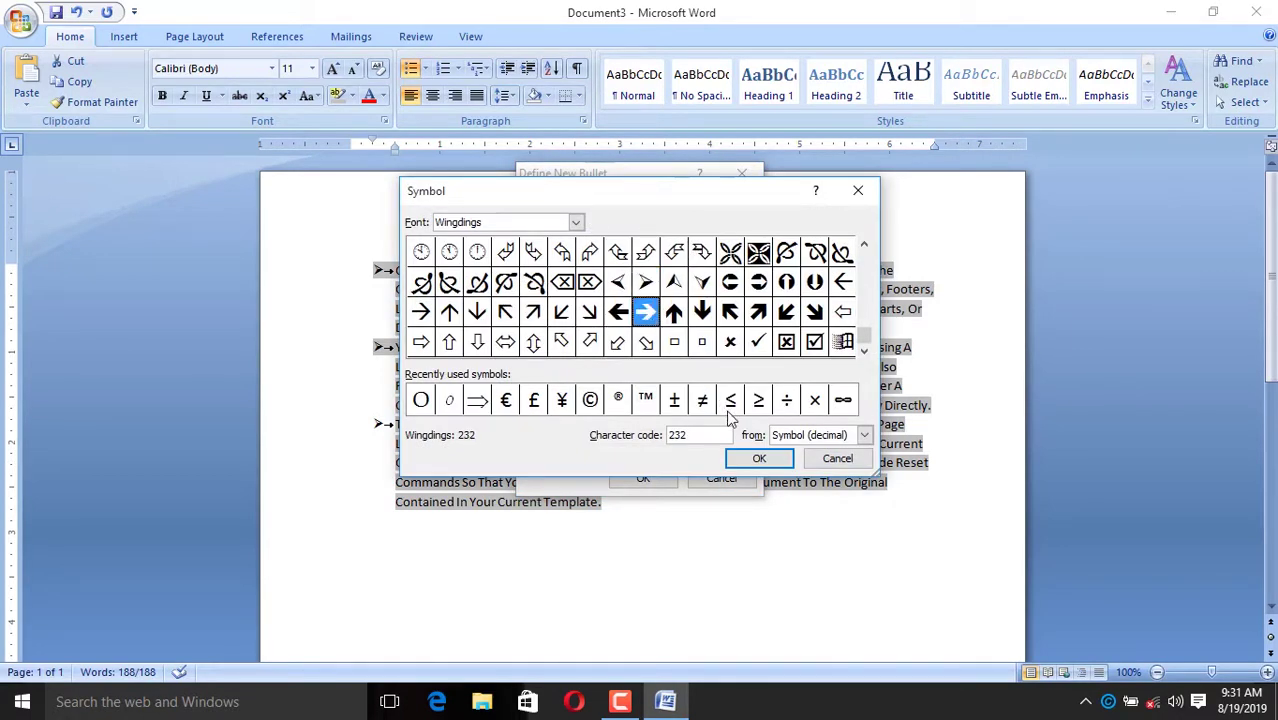
click(760, 458)
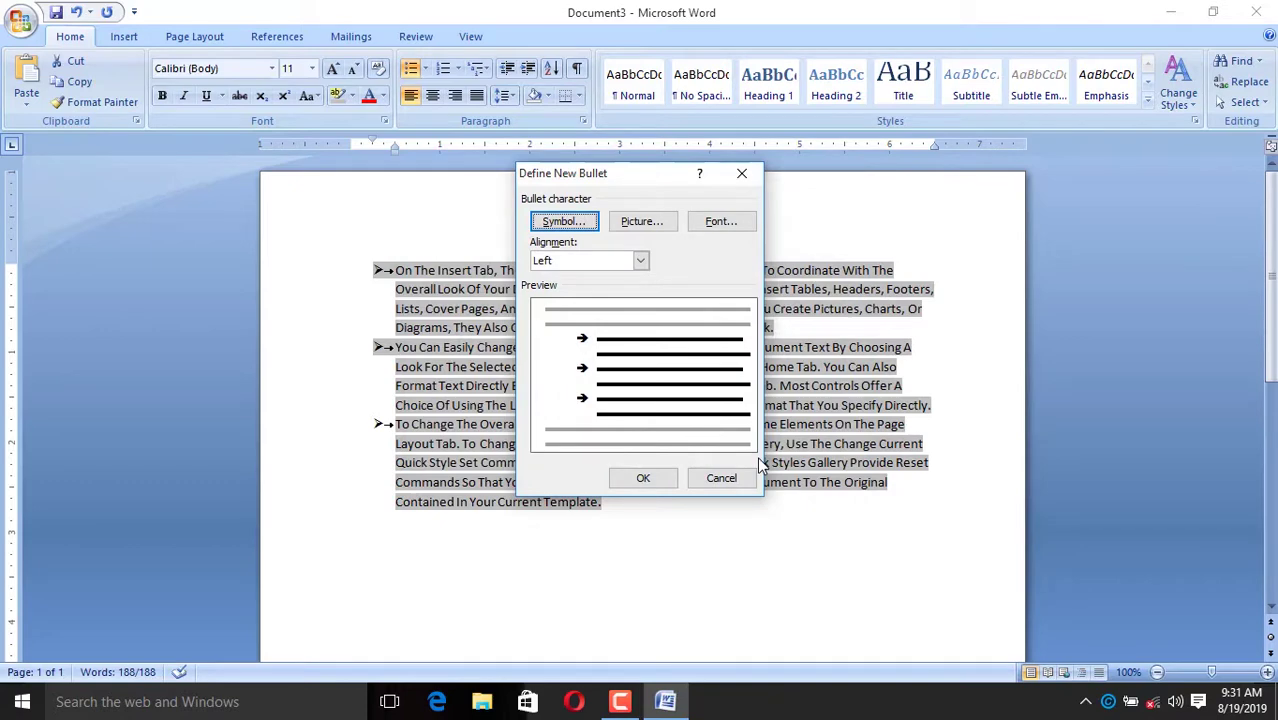
click(636, 481)
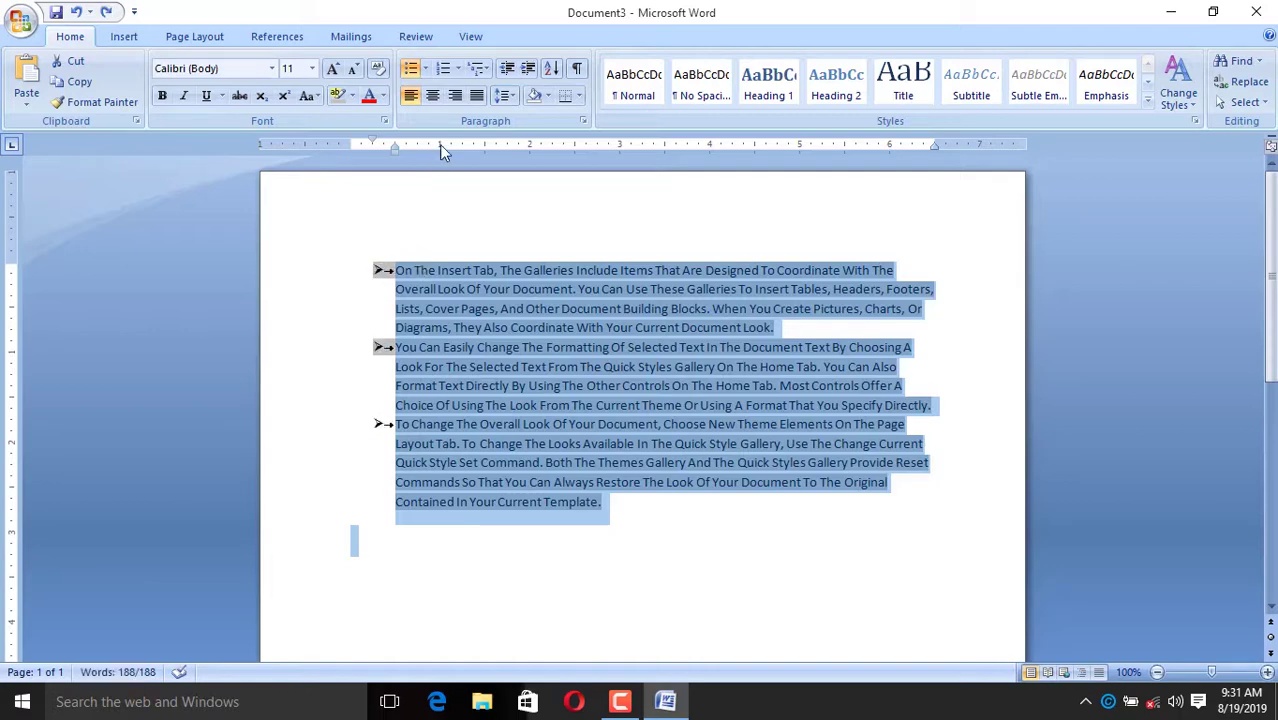
Reapply the right-arrow bullet to the three paragraphs, then remove all bullets
click(425, 68)
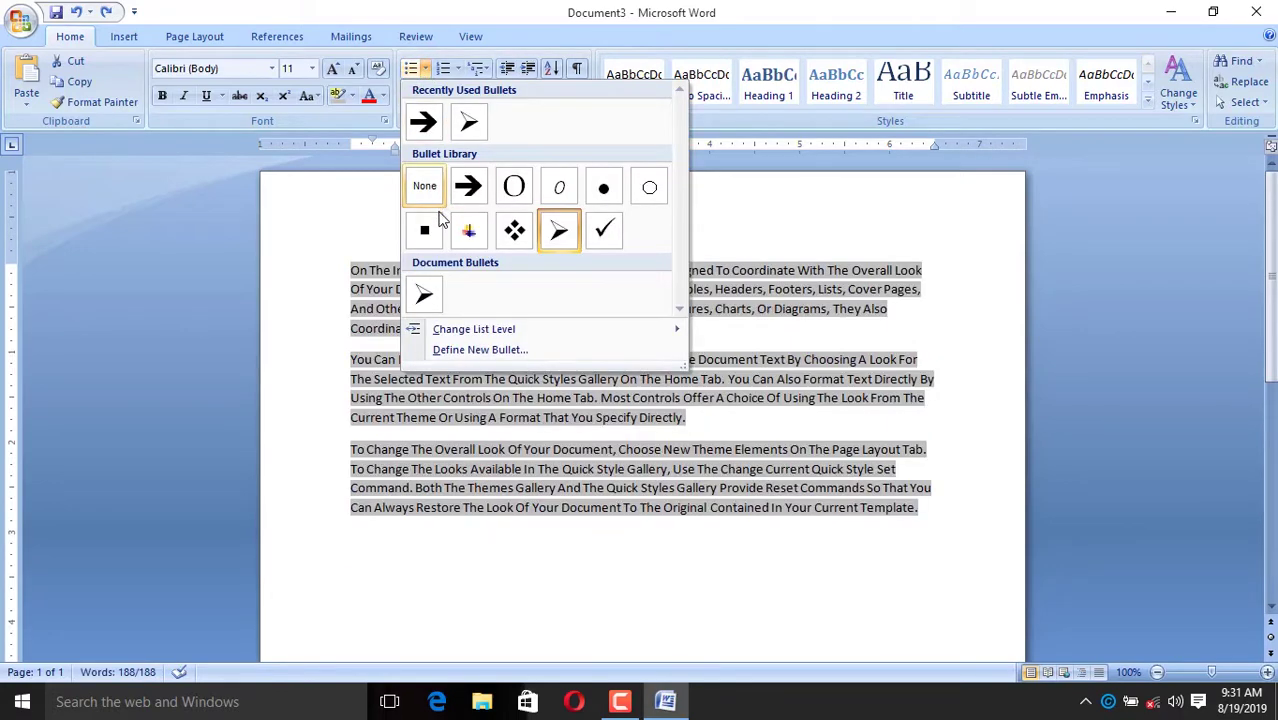
click(424, 121)
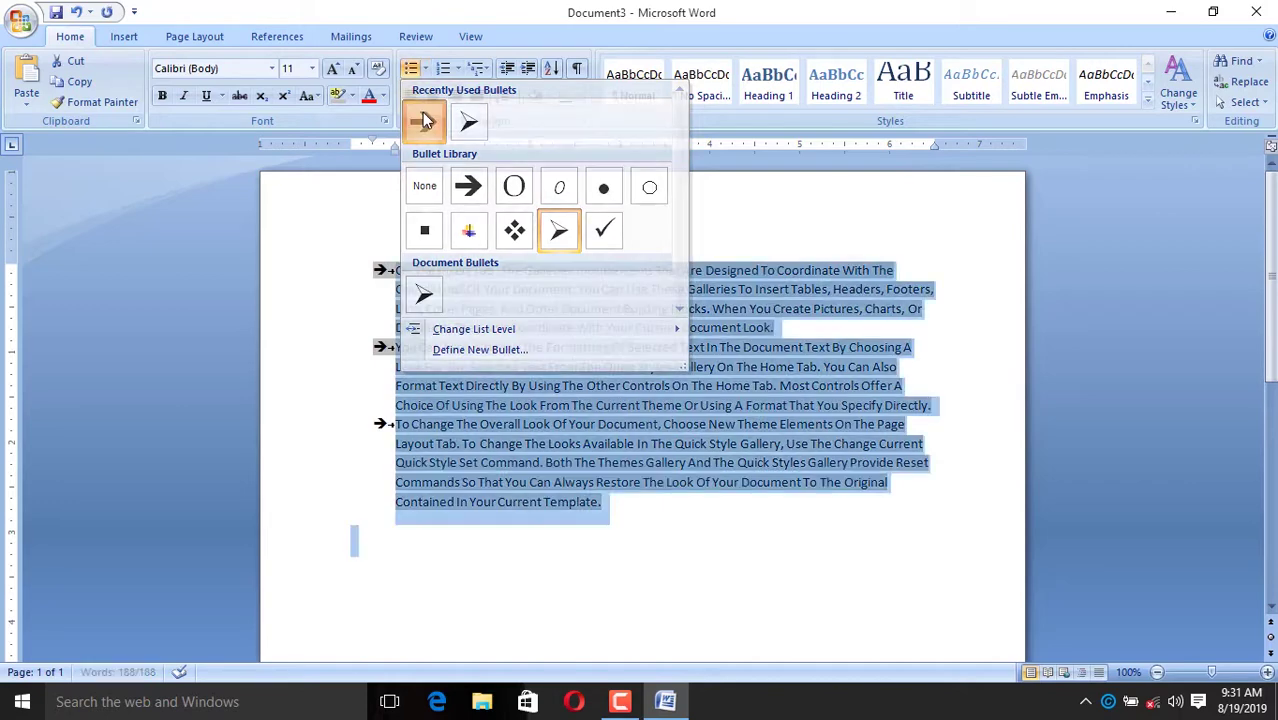
click(410, 70)
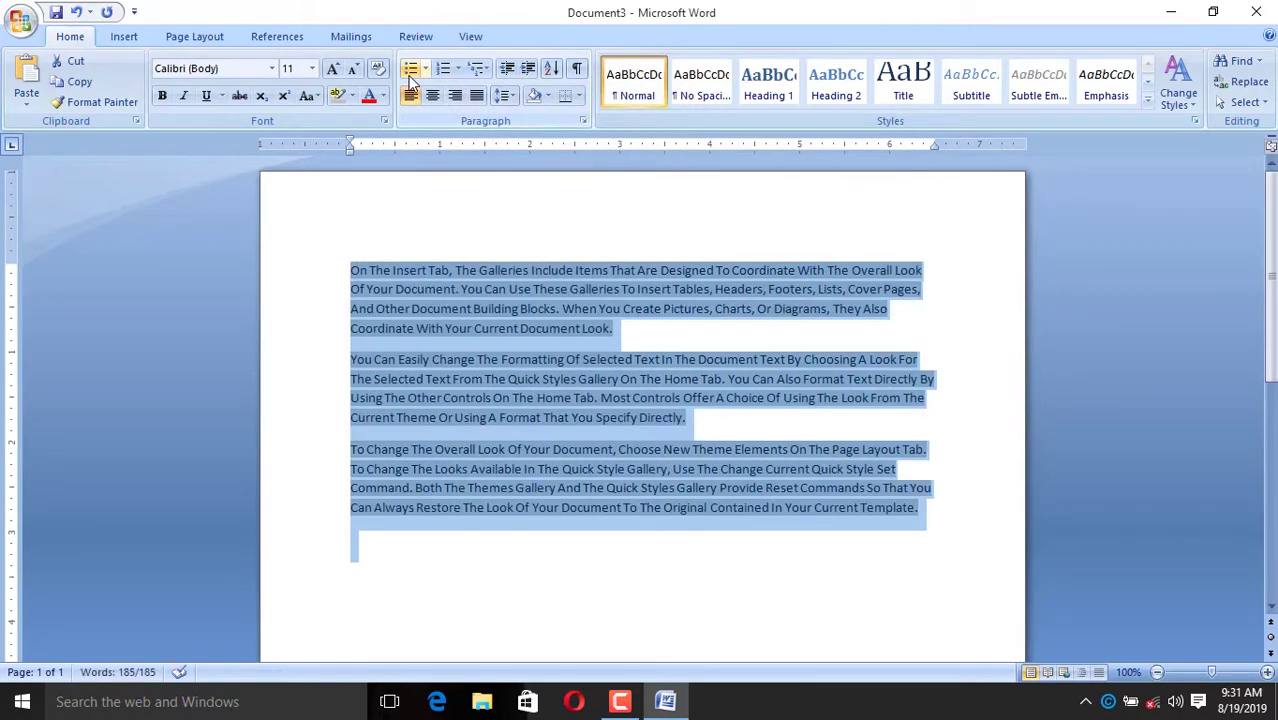
click(458, 69)
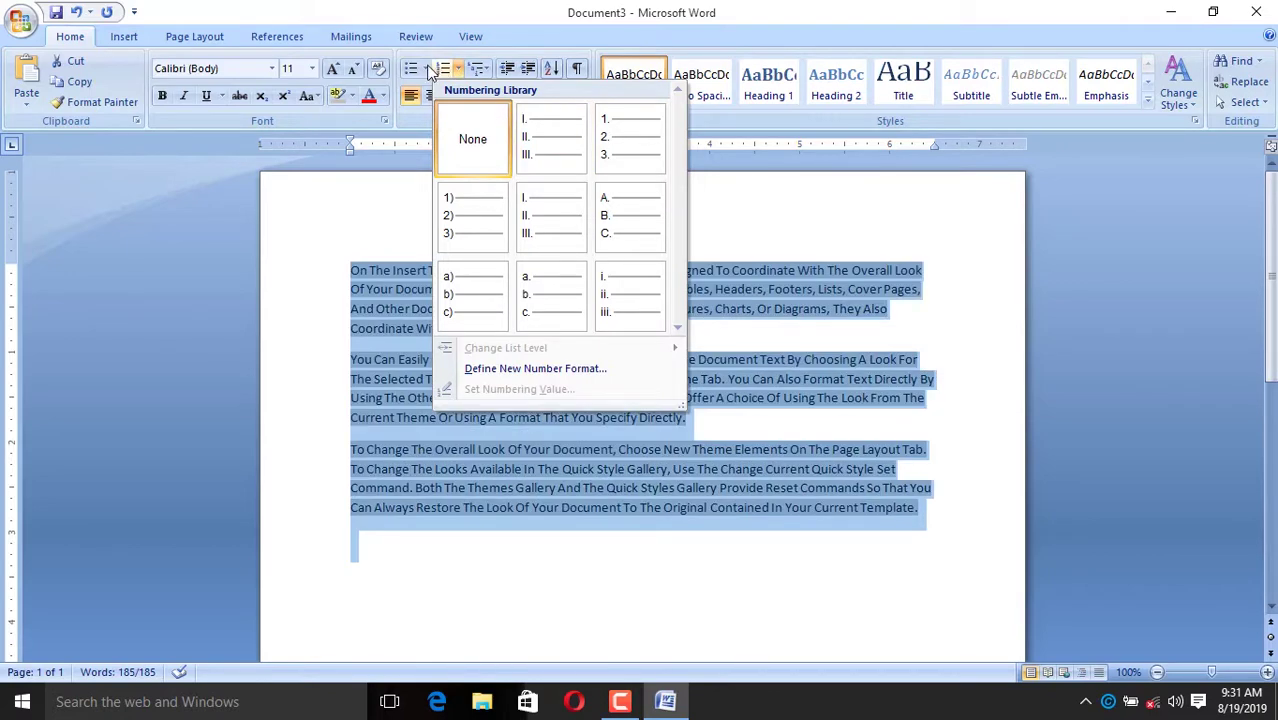
click(426, 69)
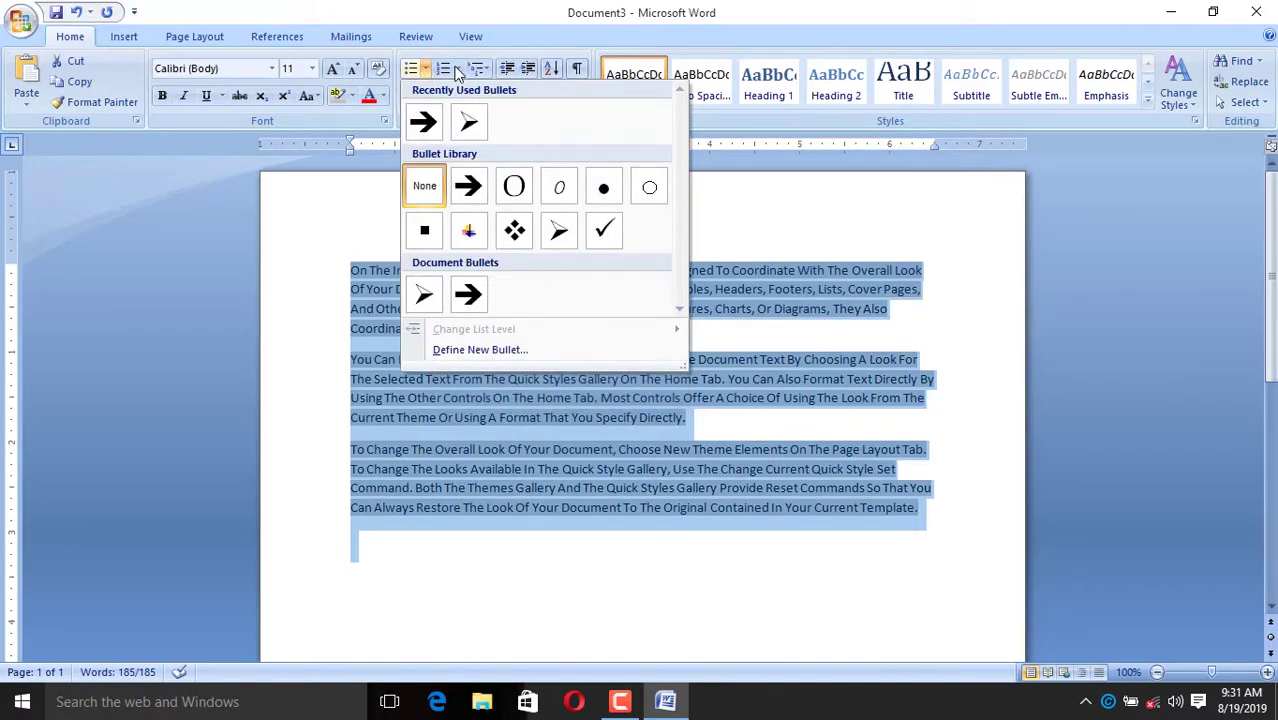
click(458, 69)
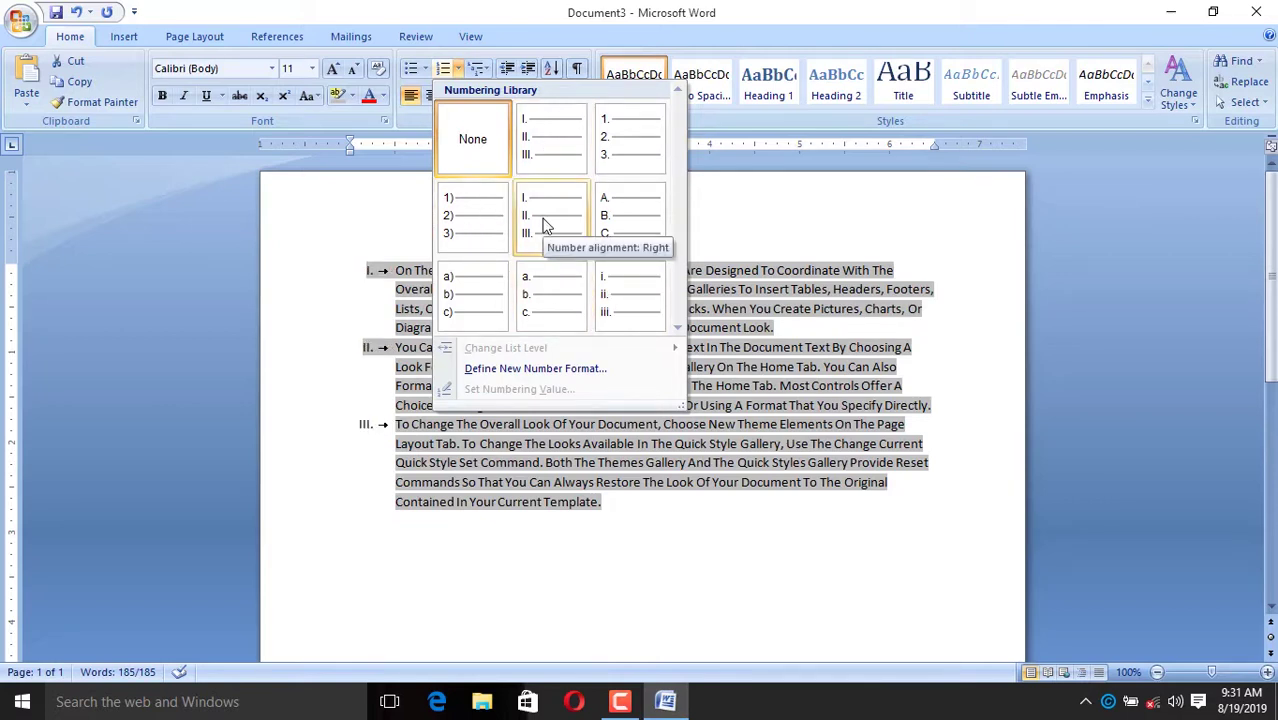
click(493, 370)
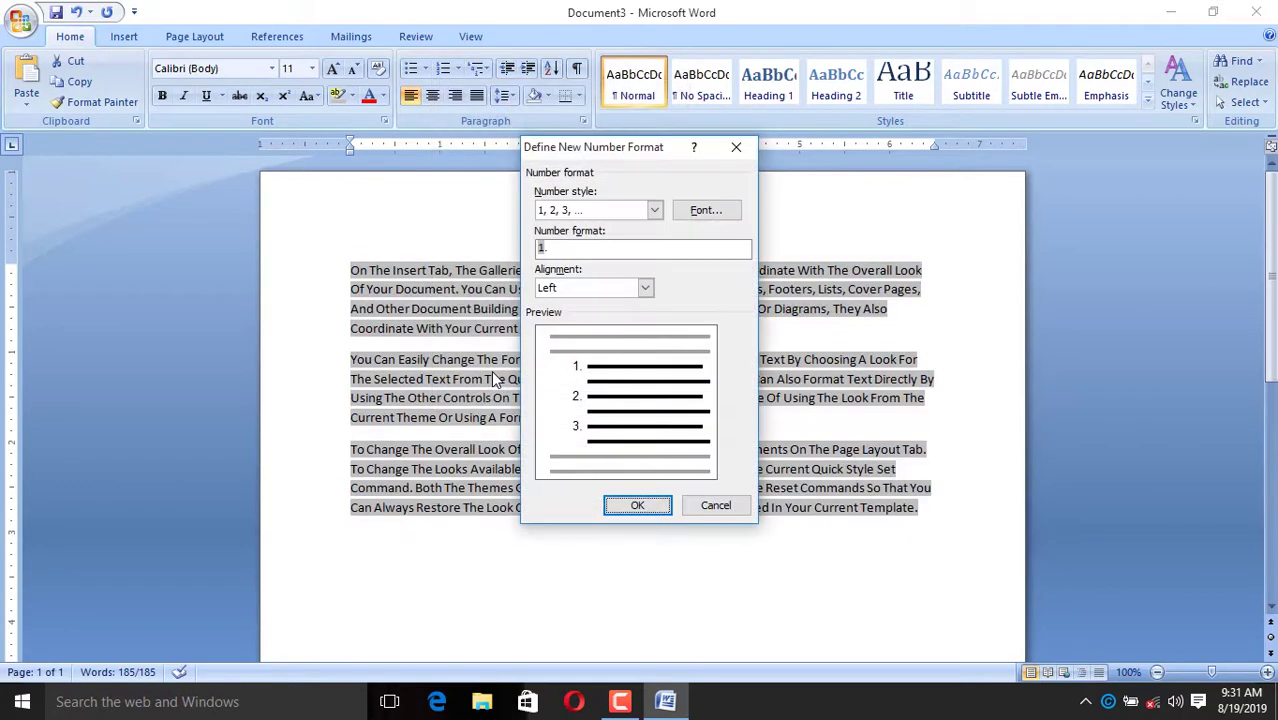
click(654, 210)
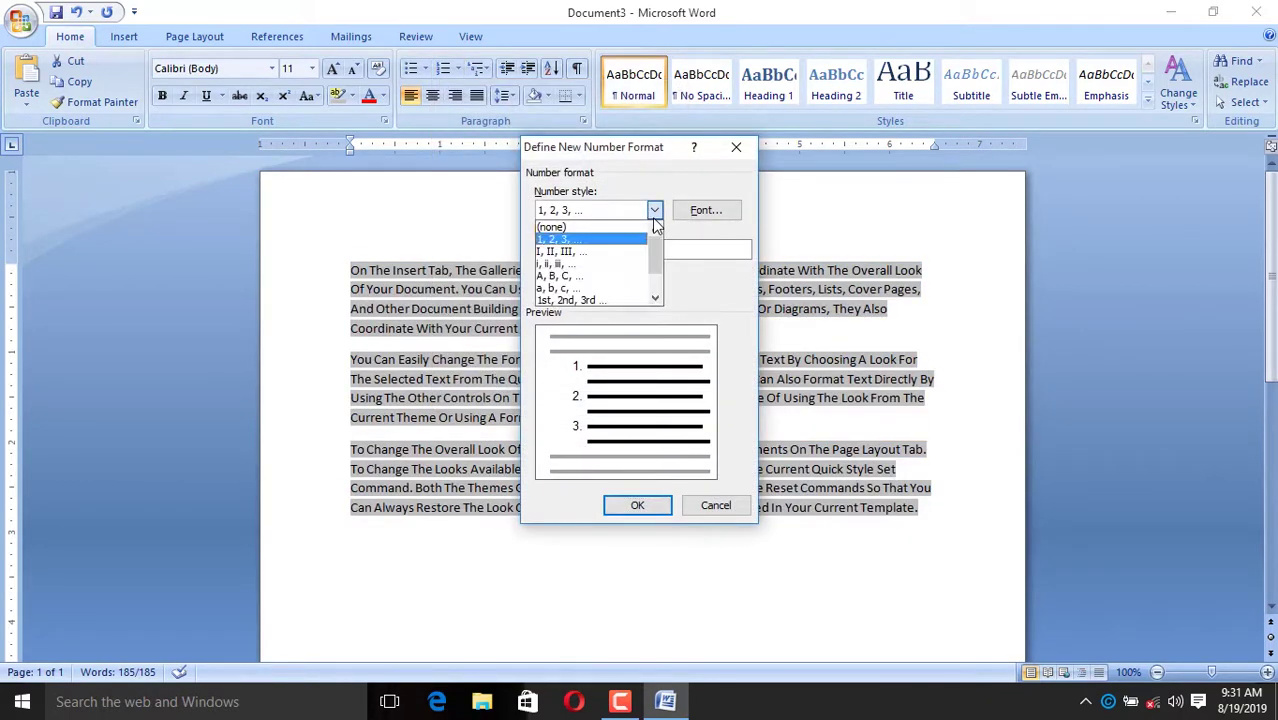
click(563, 301)
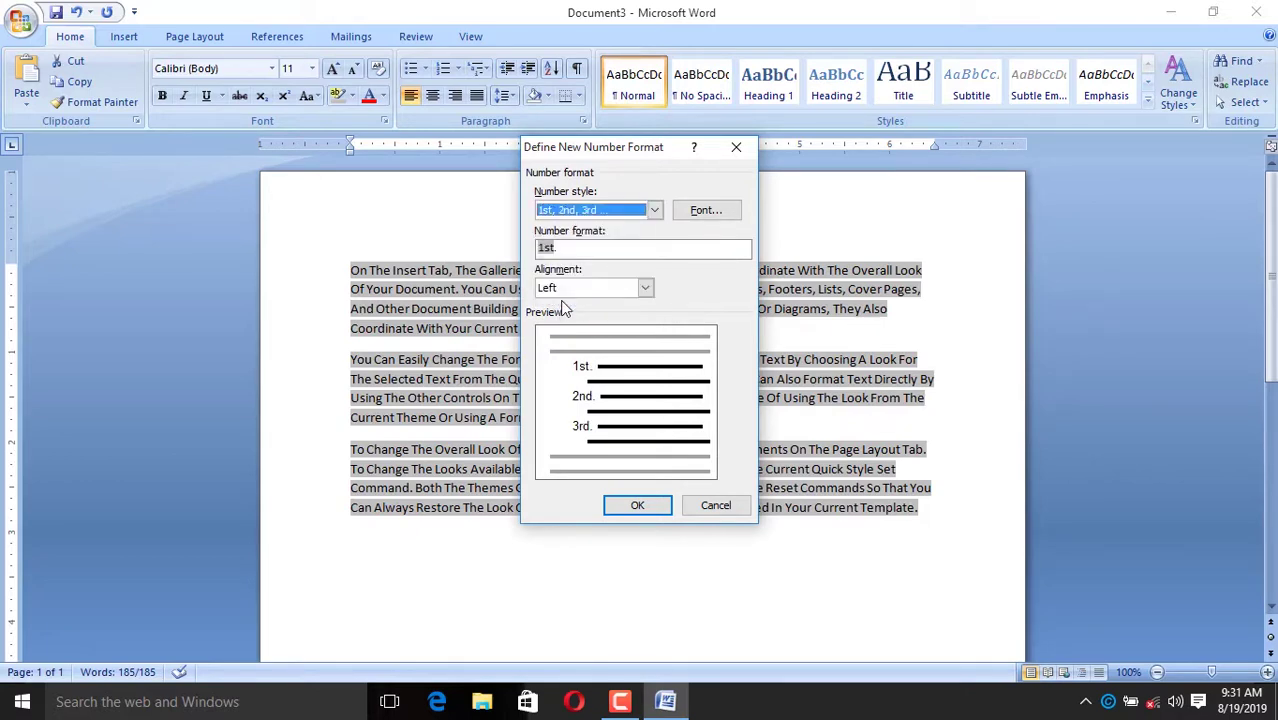
click(639, 506)
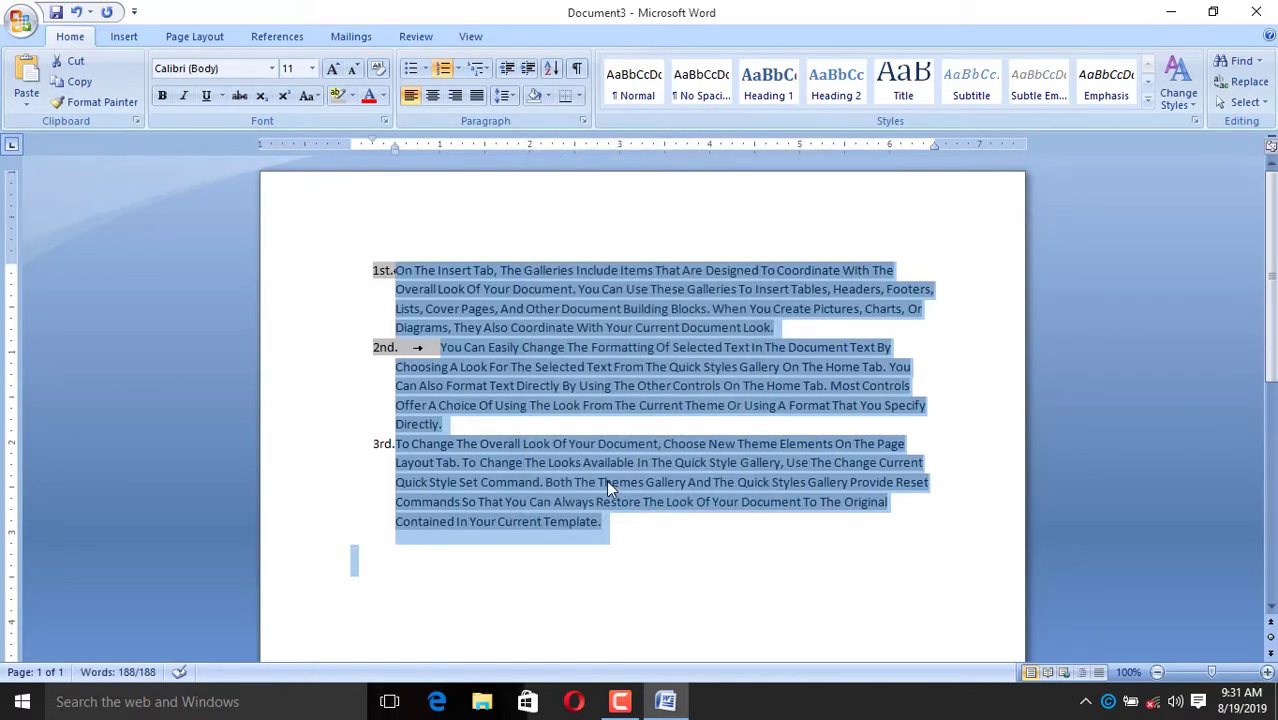
key(ctrl+z)
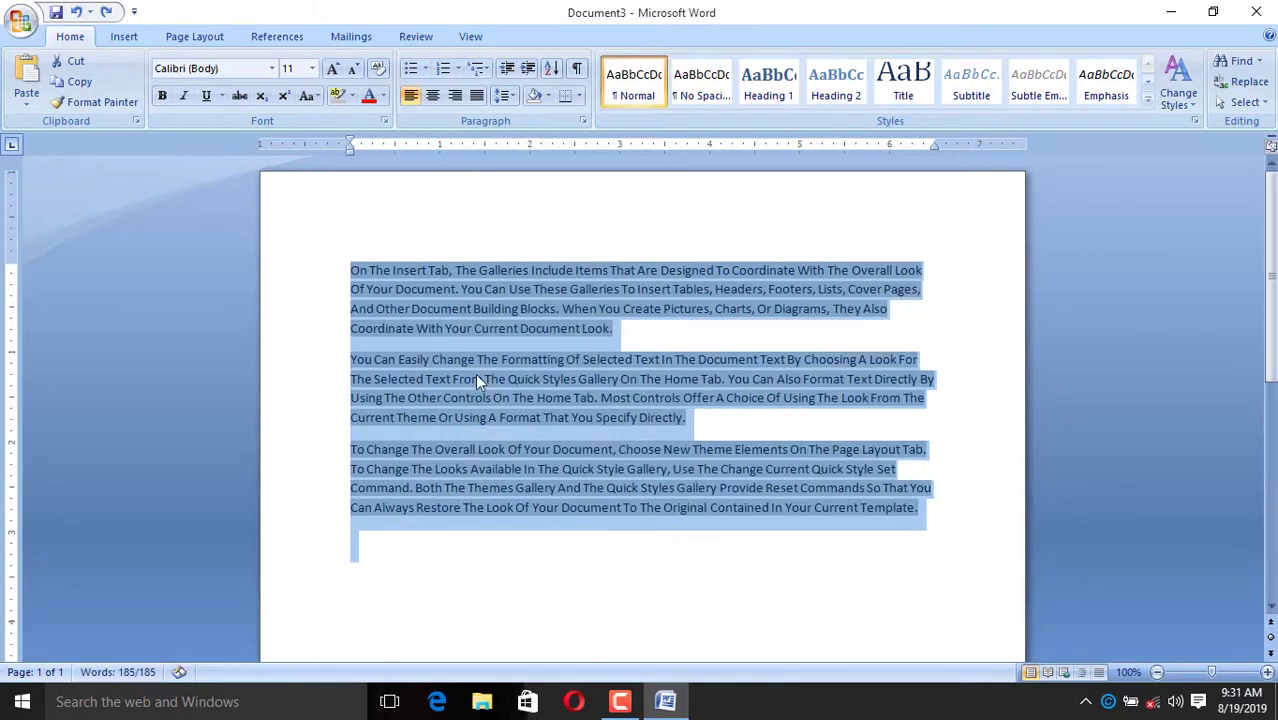
click(488, 69)
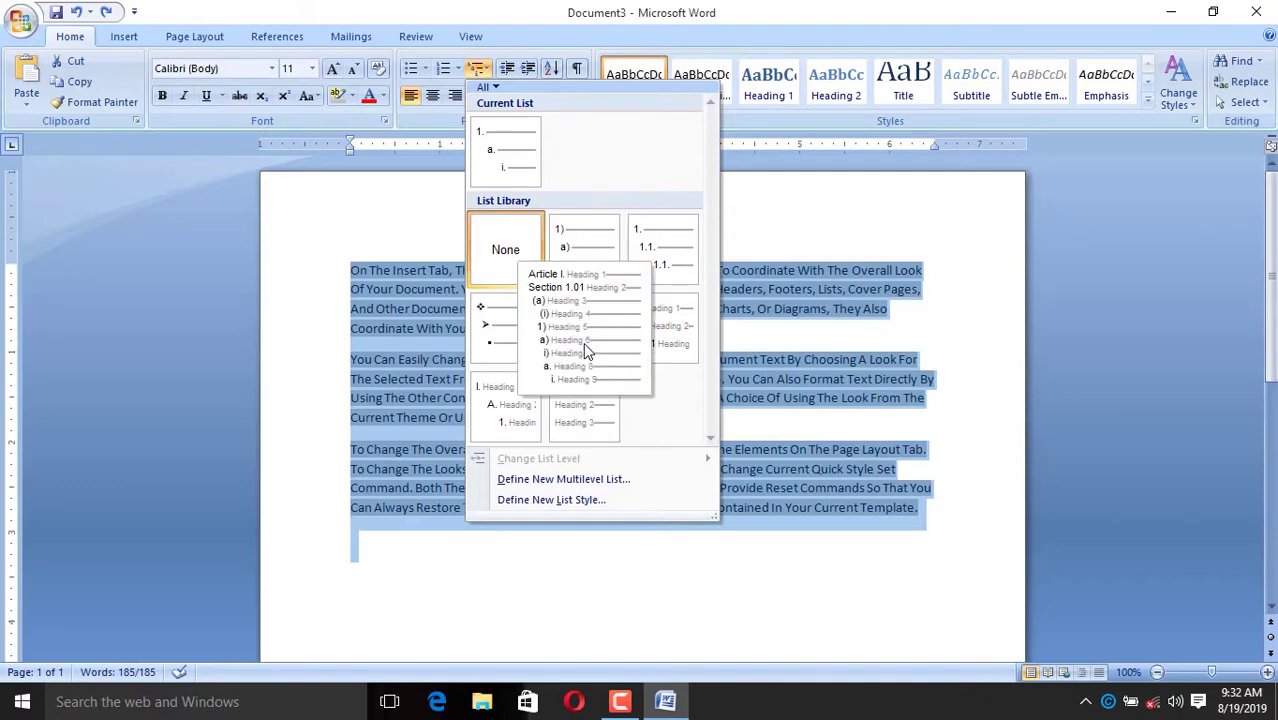
click(487, 325)
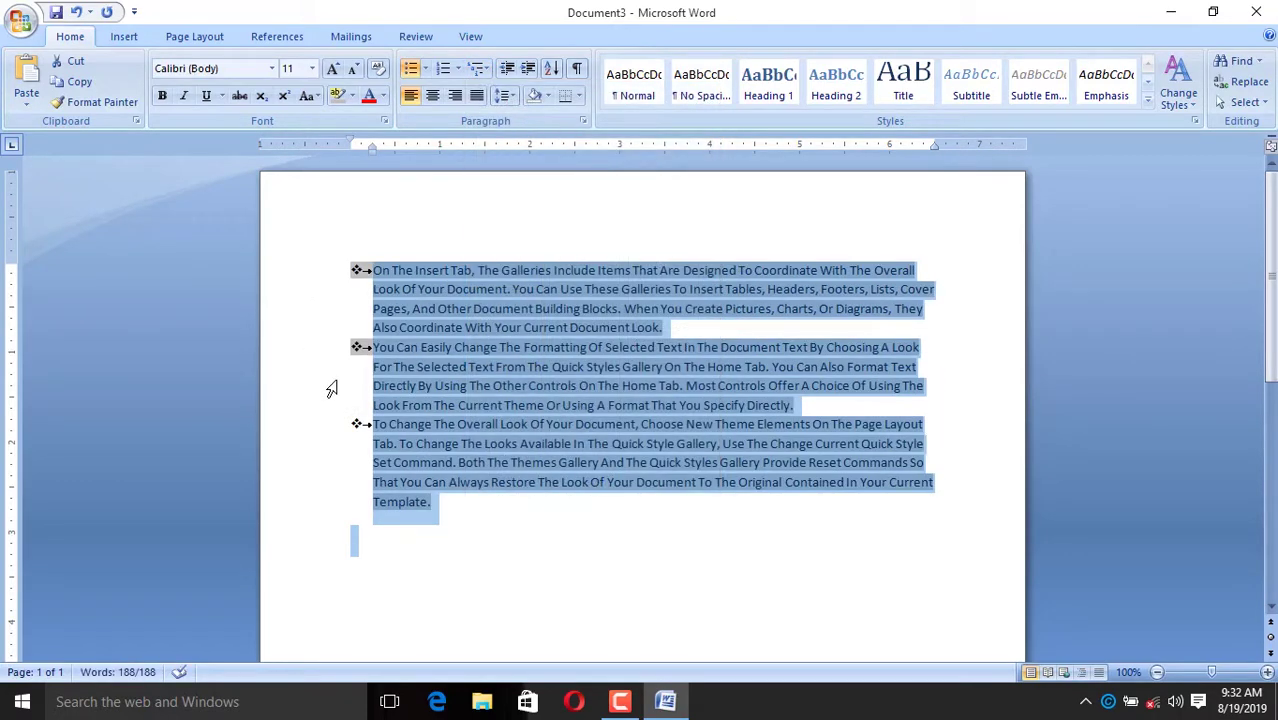
click(480, 68)
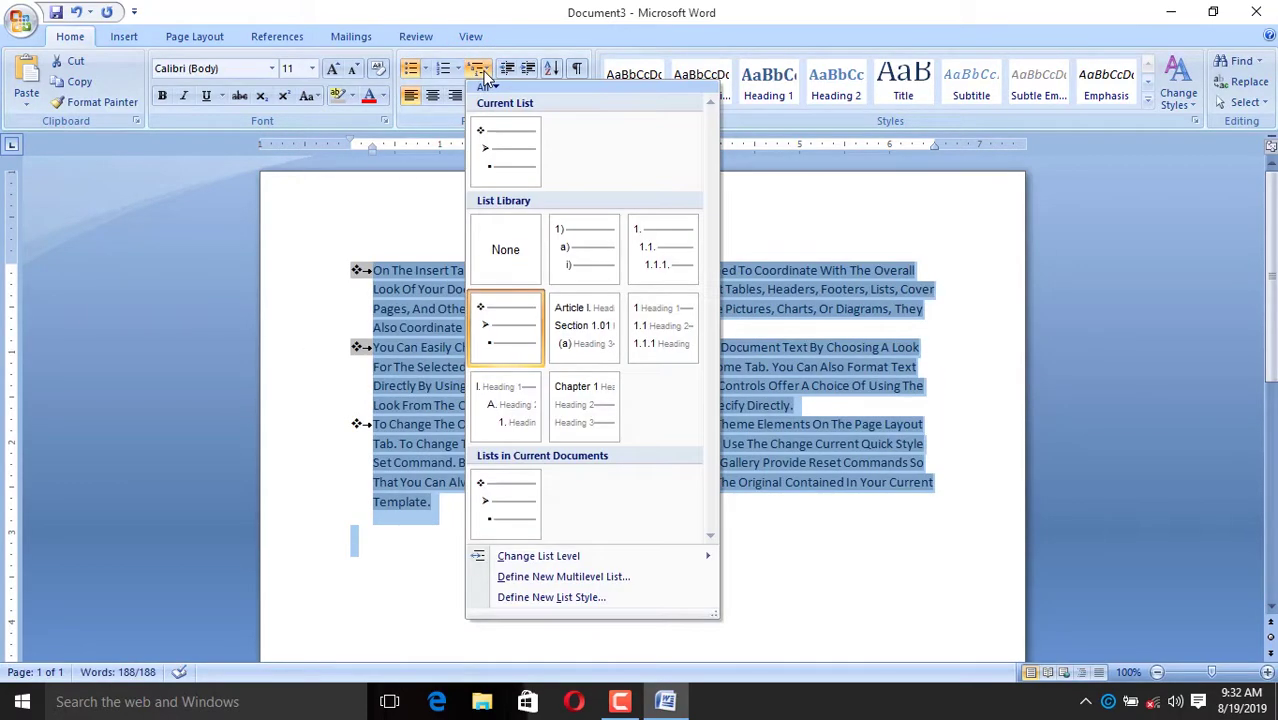
click(480, 68)
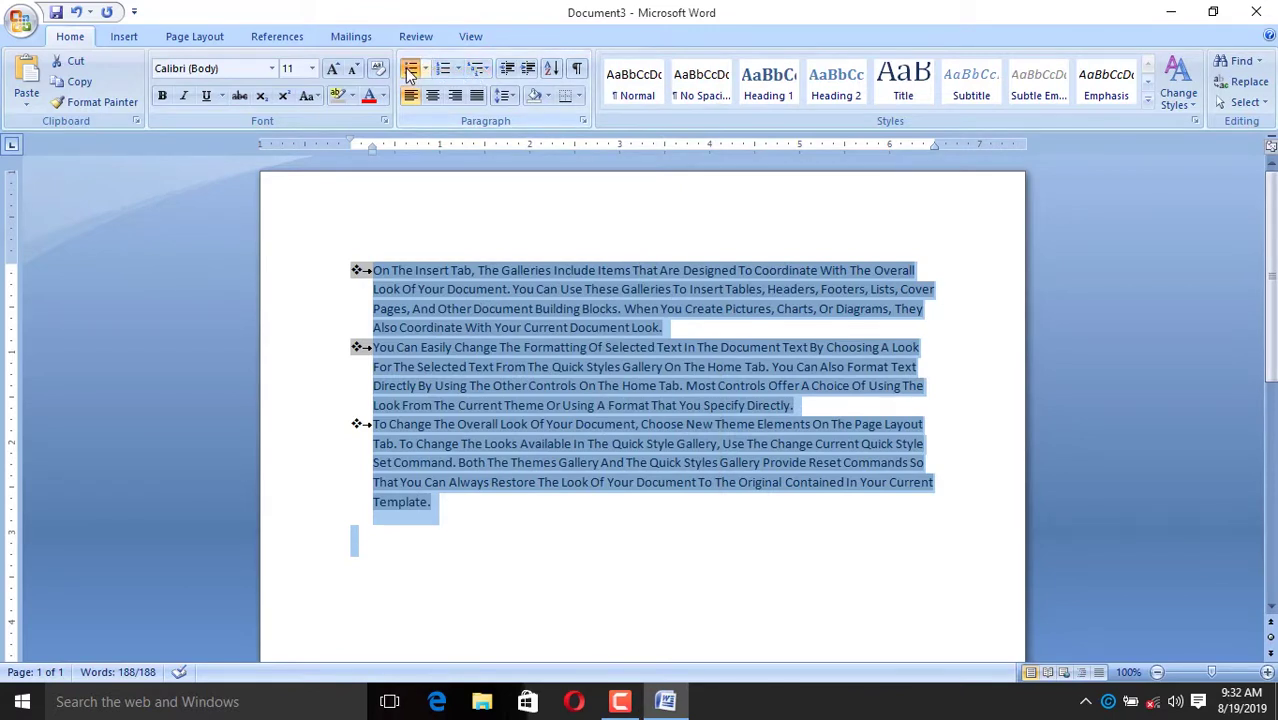
click(410, 68)
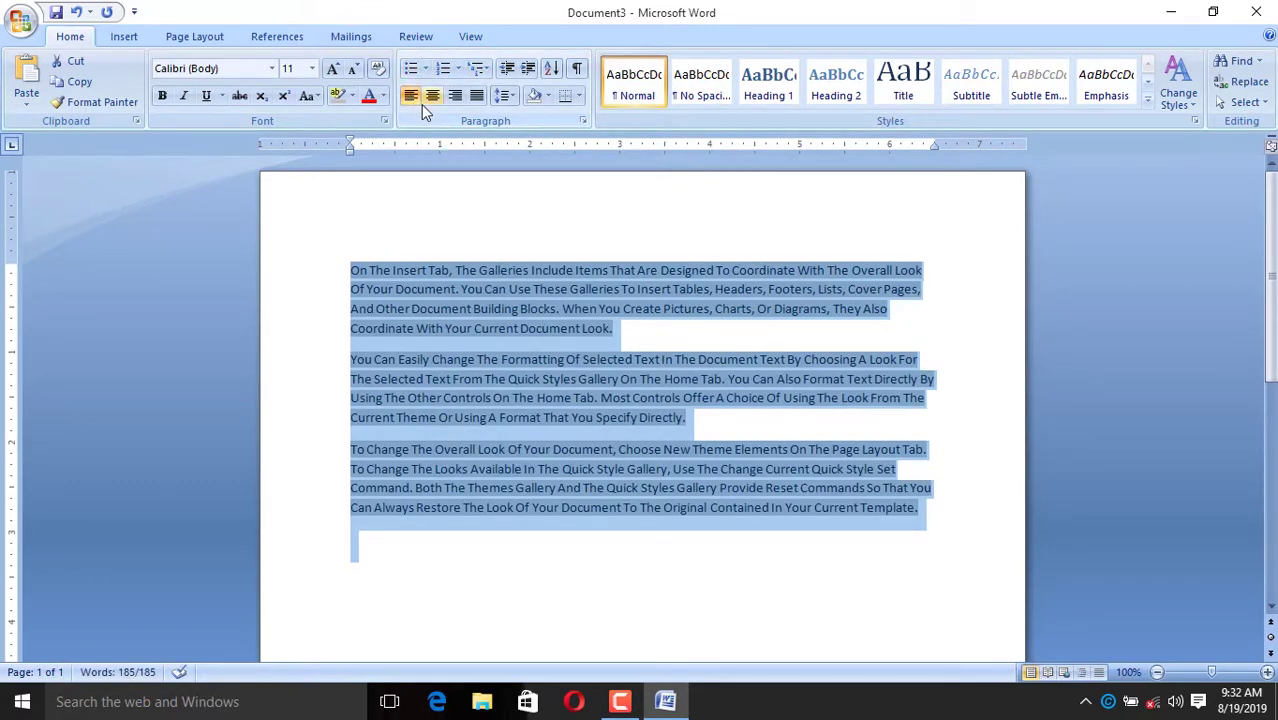
Try center and right alignment on the three paragraphs, then leave them justified
key(ctrl+j)
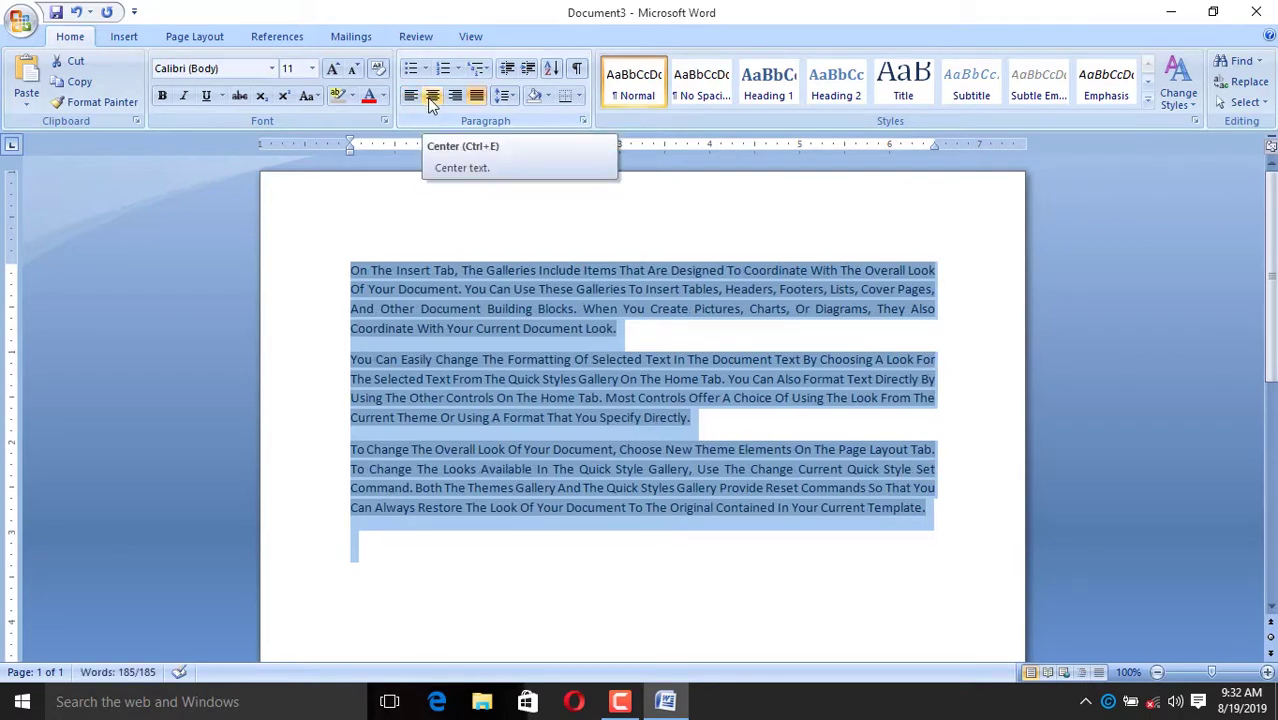
click(432, 97)
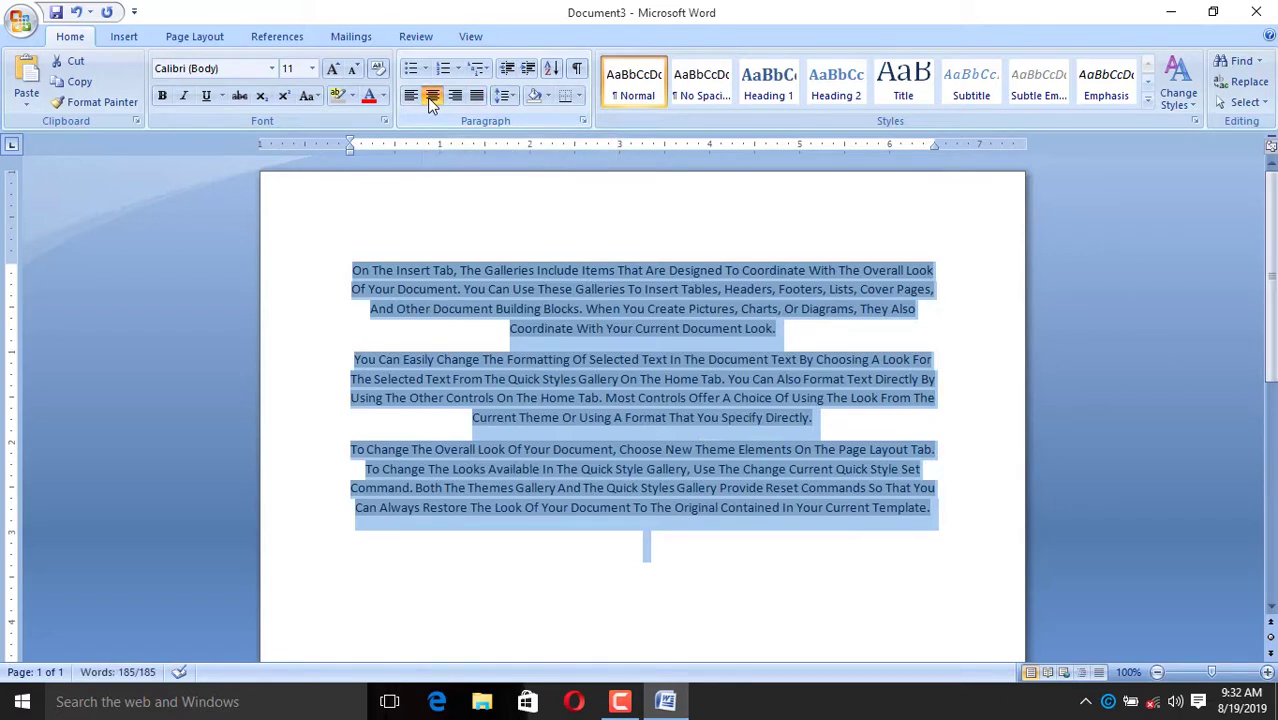
click(452, 97)
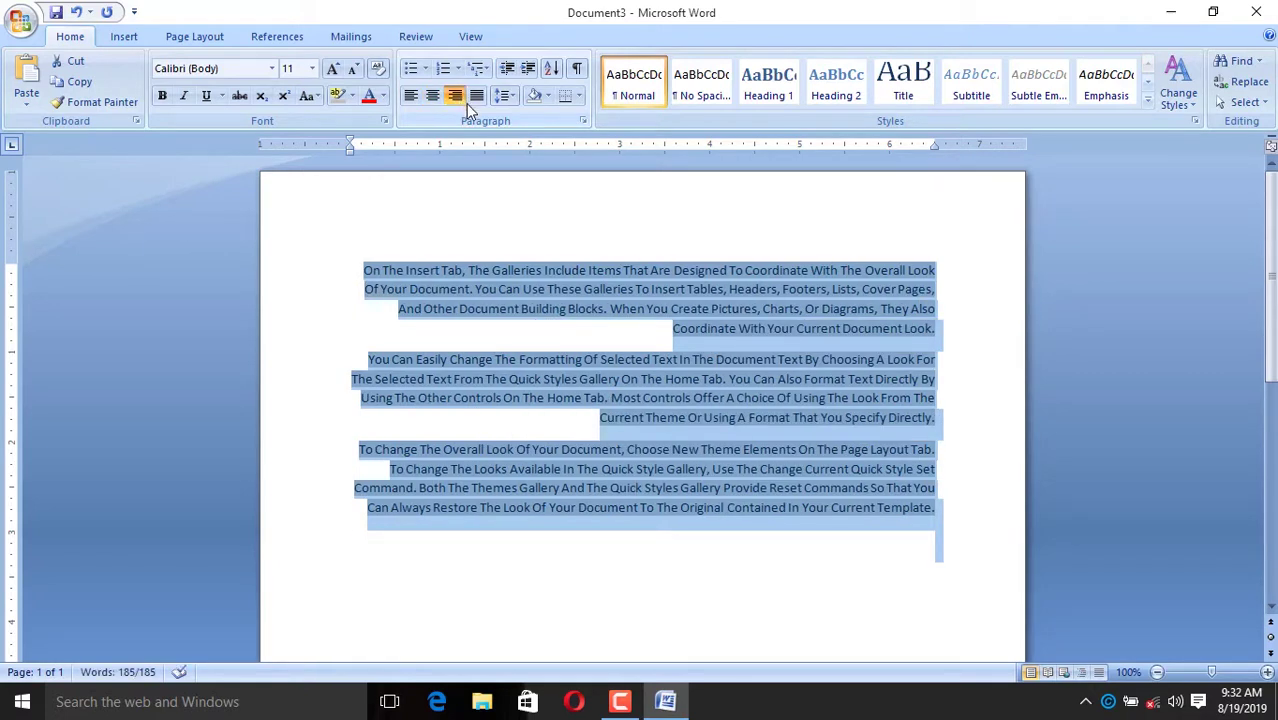
click(478, 95)
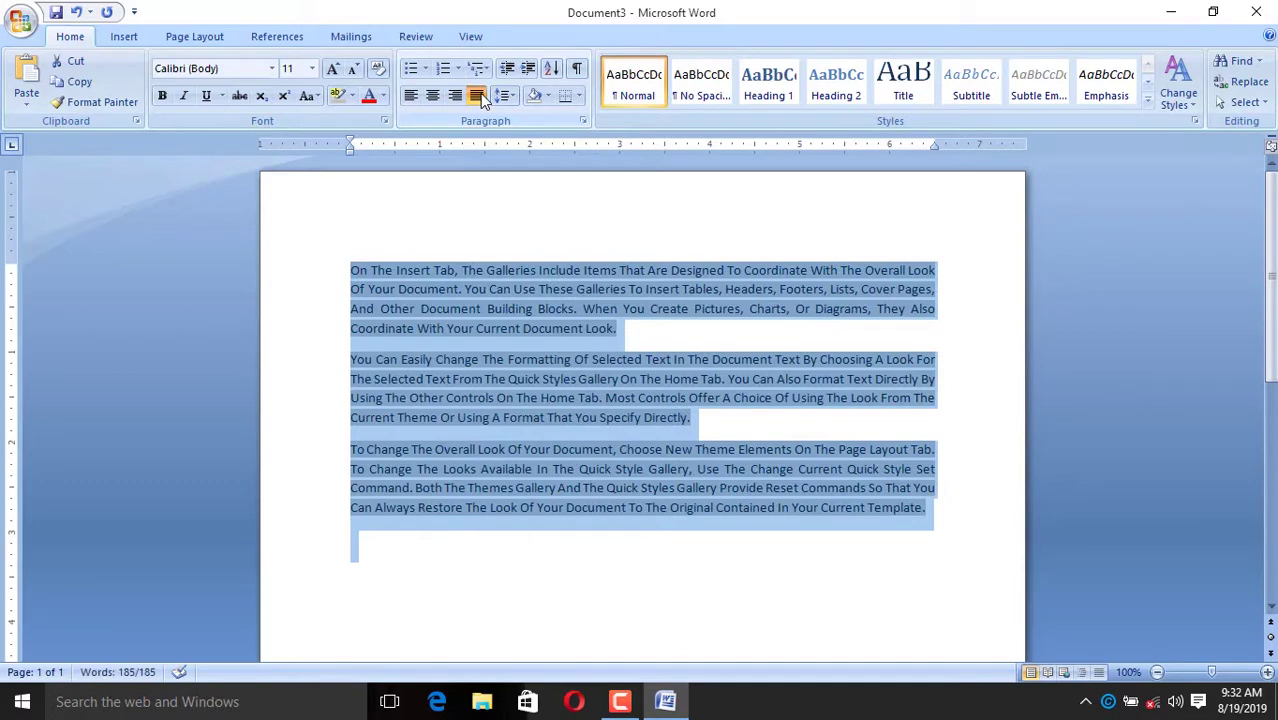
Increase the paragraphs' left indent twice, then decrease it back to the margin
click(528, 69)
click(528, 69)
click(528, 69)
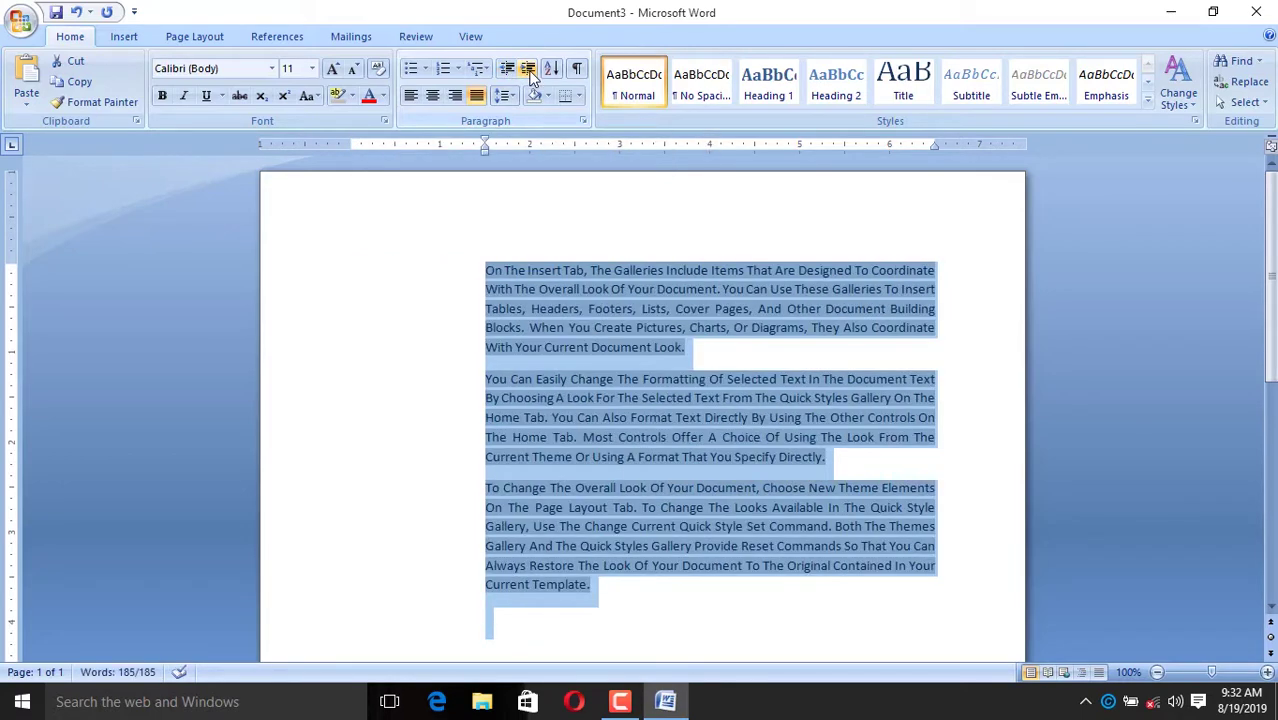
click(507, 69)
click(507, 69)
click(507, 69)
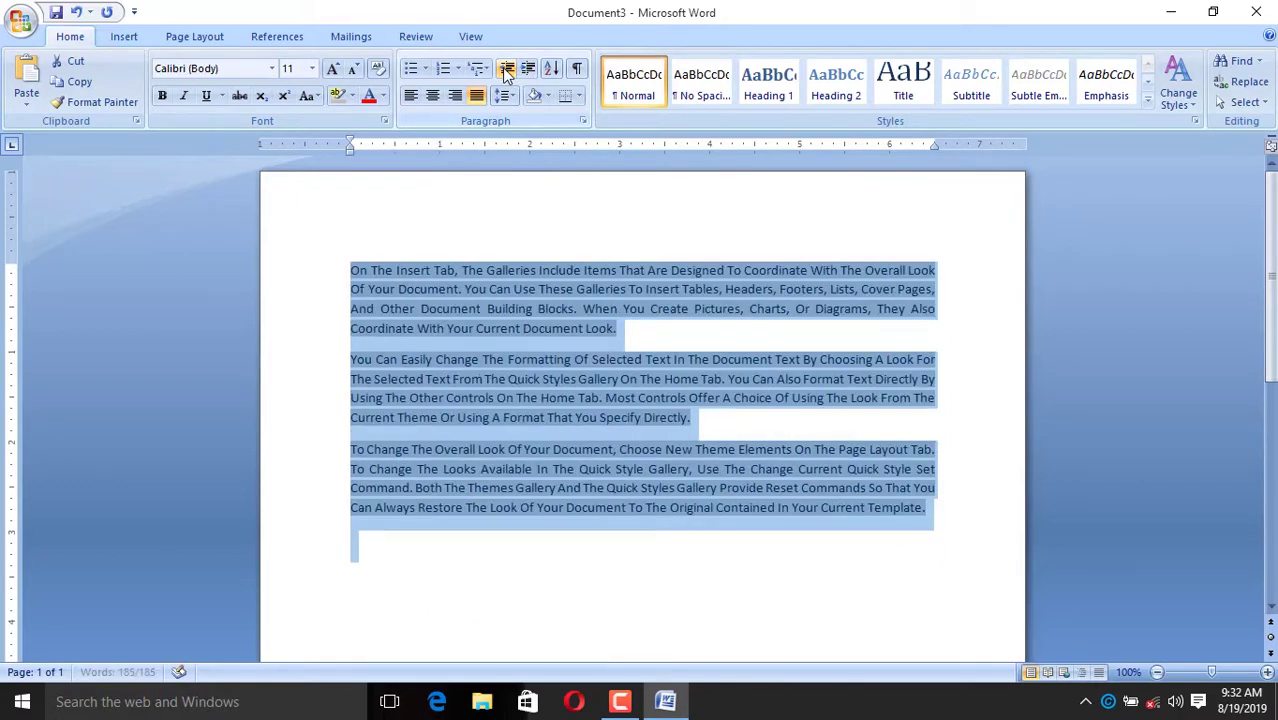
click(507, 72)
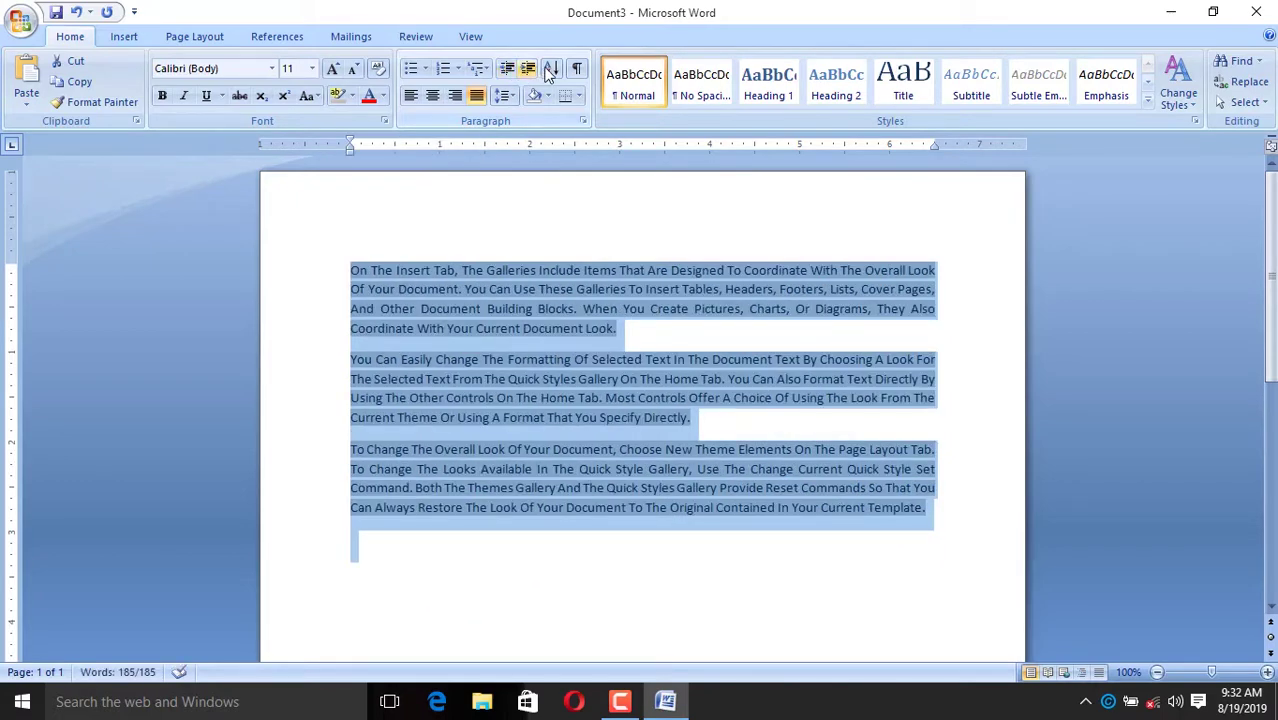
click(507, 96)
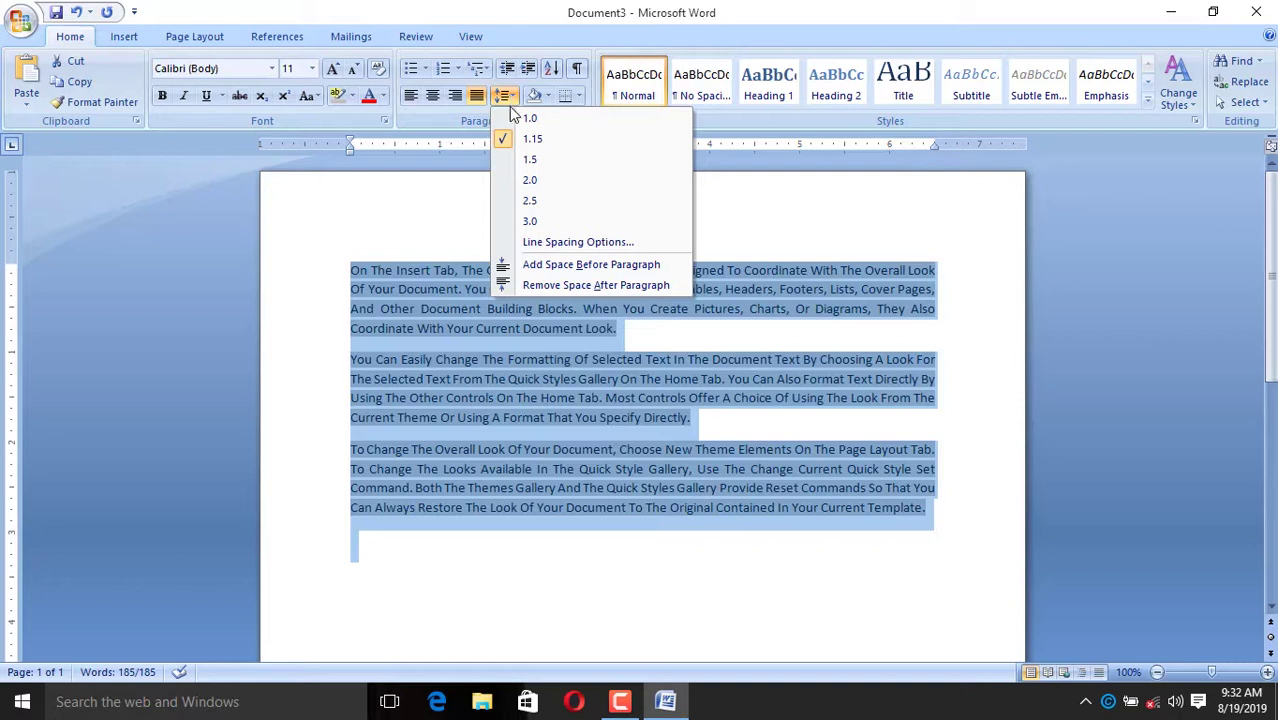
Try 3.0 line spacing on the paragraphs, settle on 1.0, then select all text
click(511, 119)
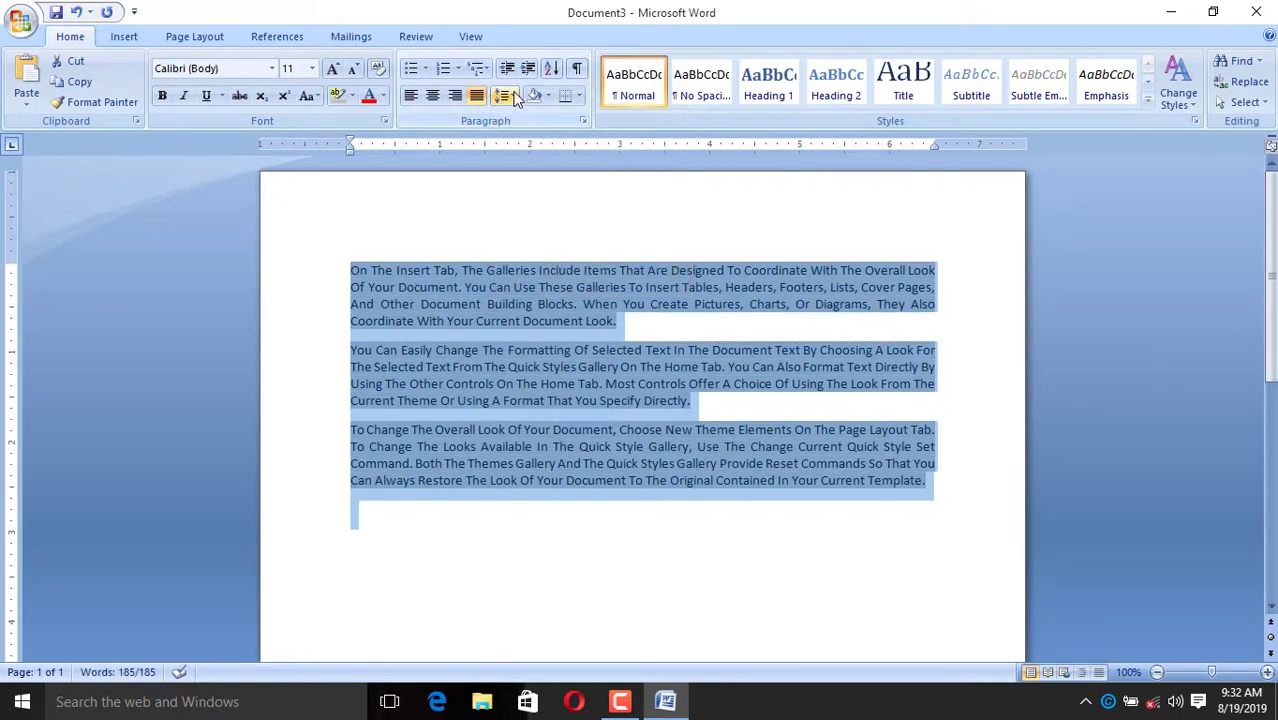
click(504, 95)
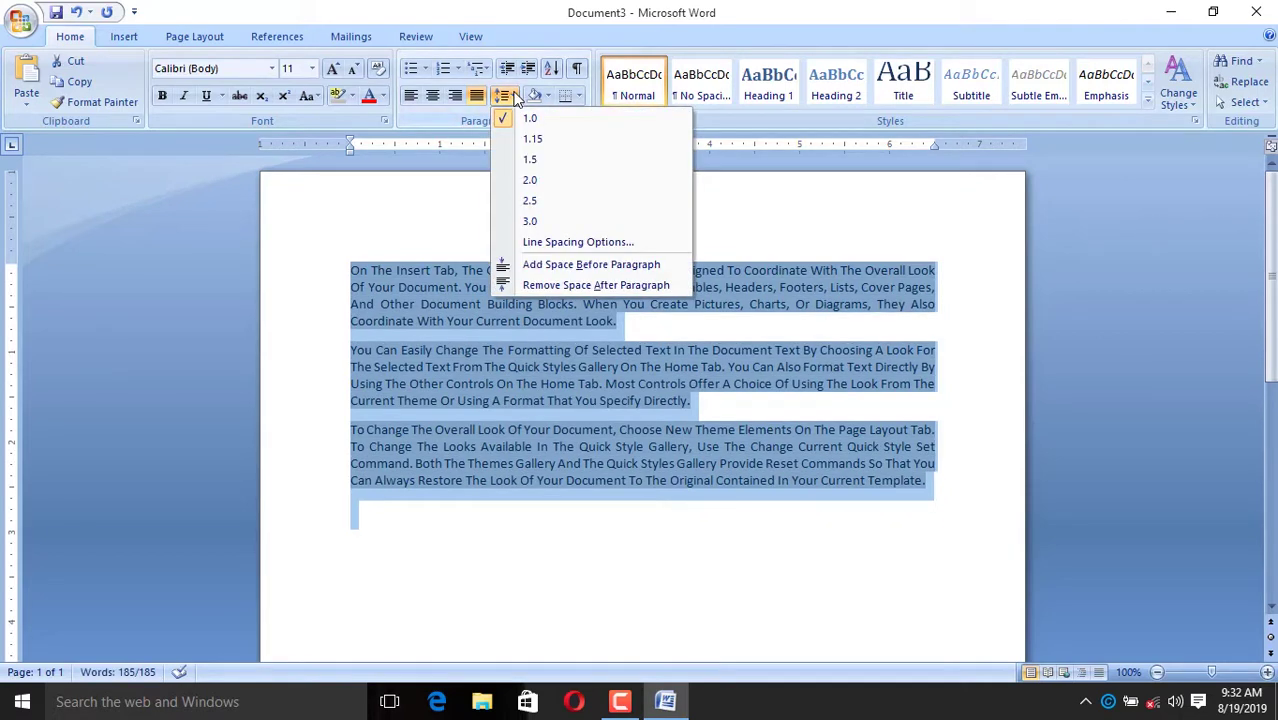
click(519, 224)
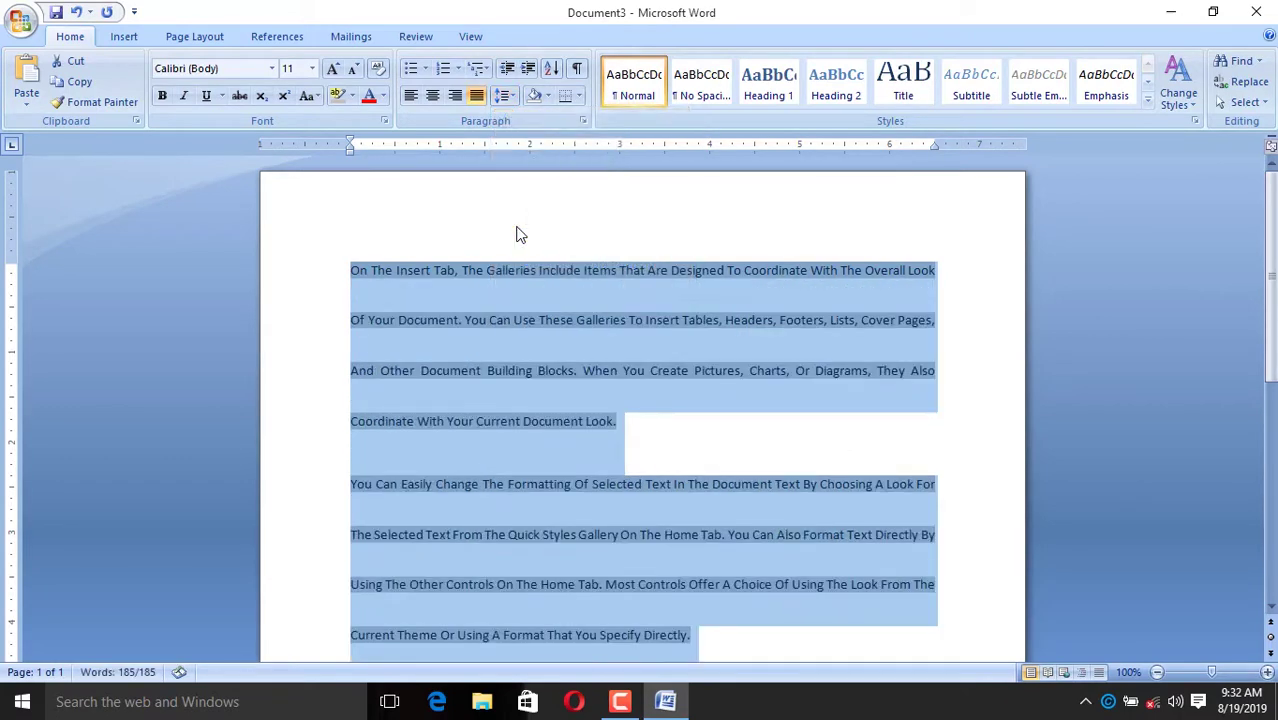
click(512, 96)
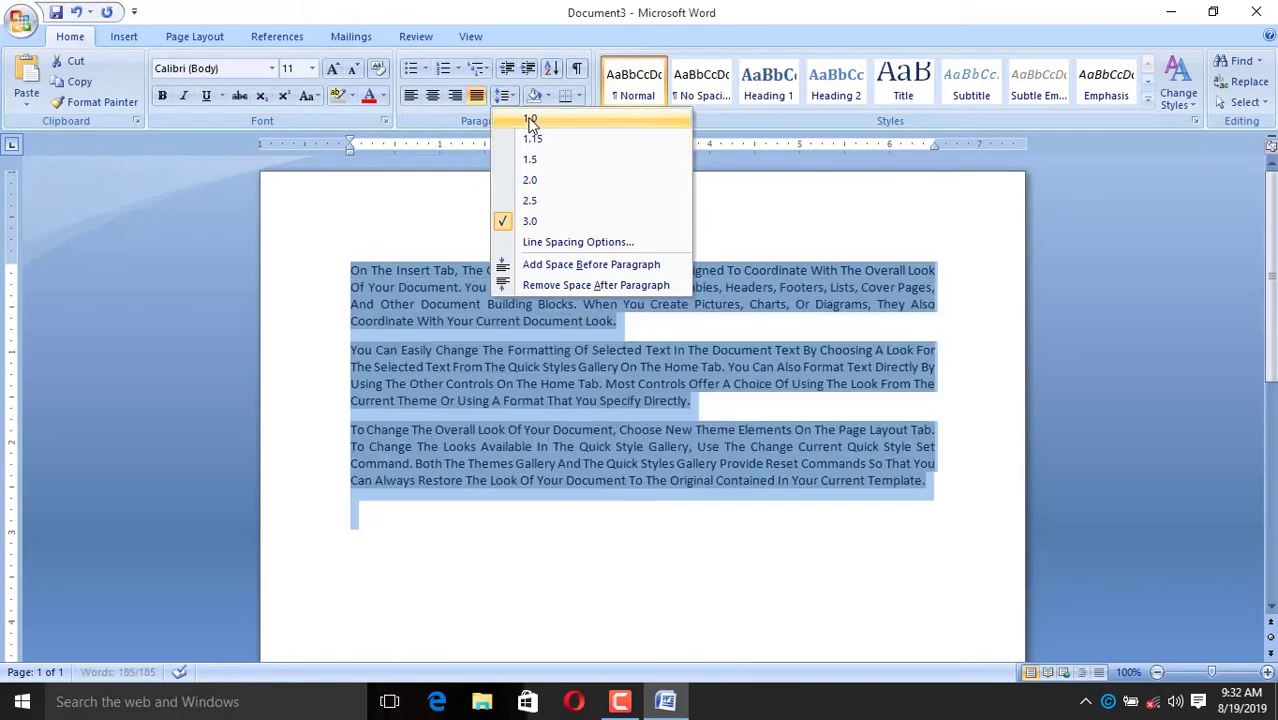
click(530, 121)
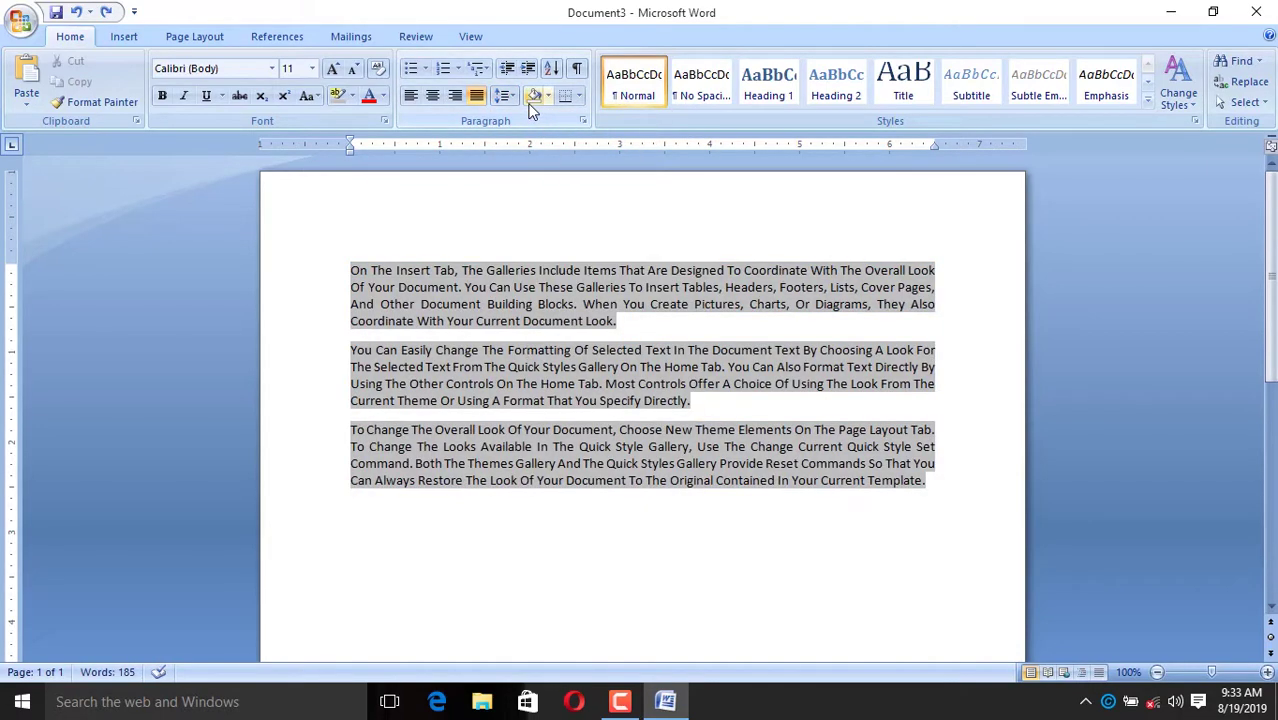
key(ctrl+a)
Close the Sort dialog without sorting and create the new blank Document5
click(550, 72)
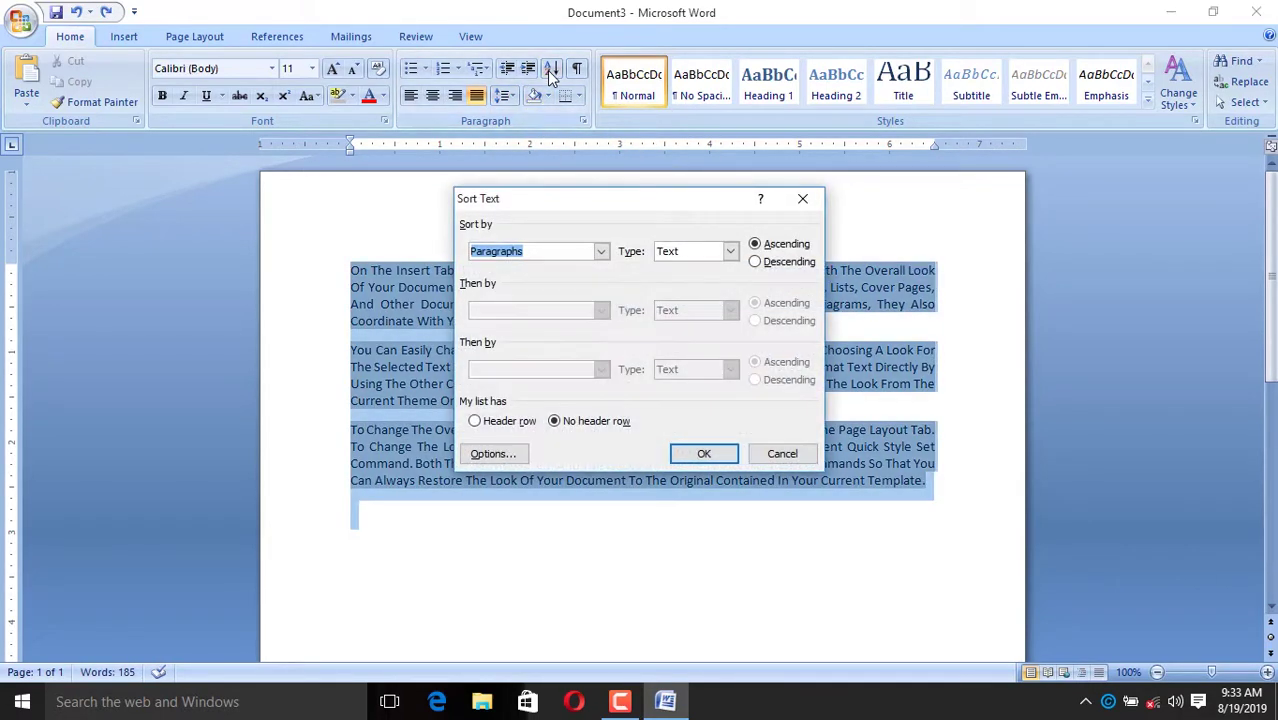
click(806, 198)
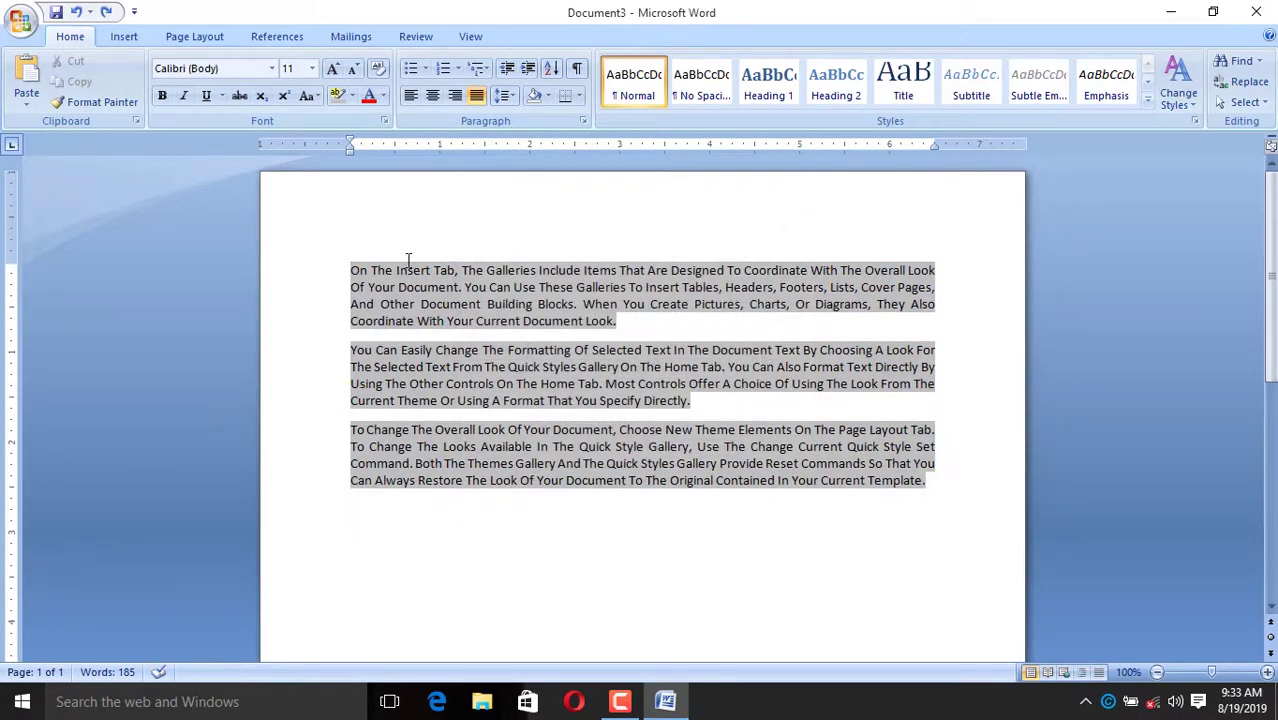
key(ctrl+n)
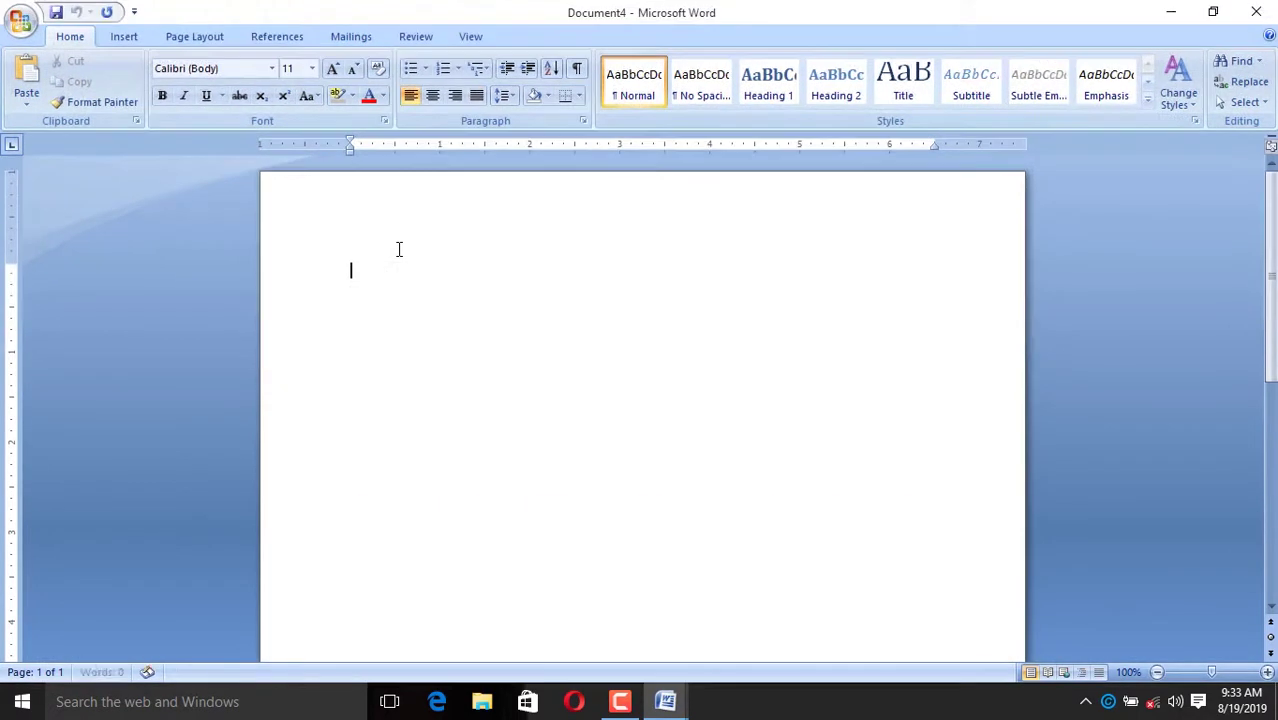
key(ctrl+n)
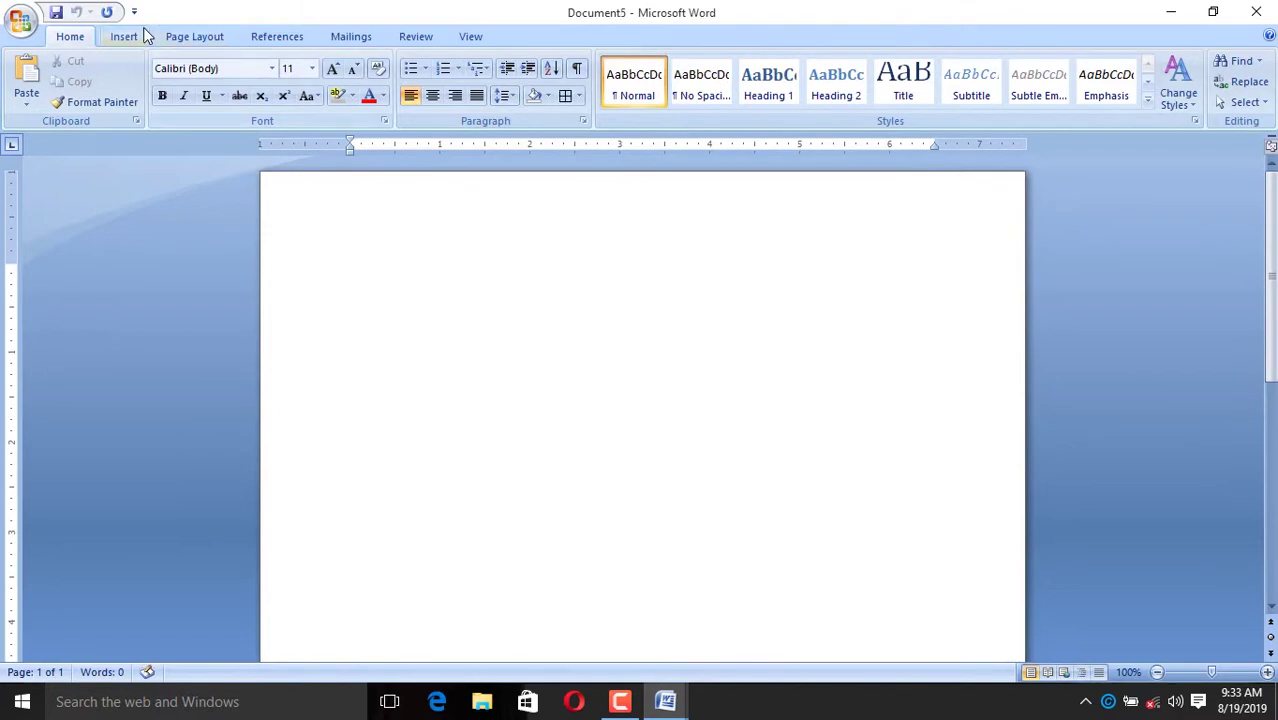
click(143, 37)
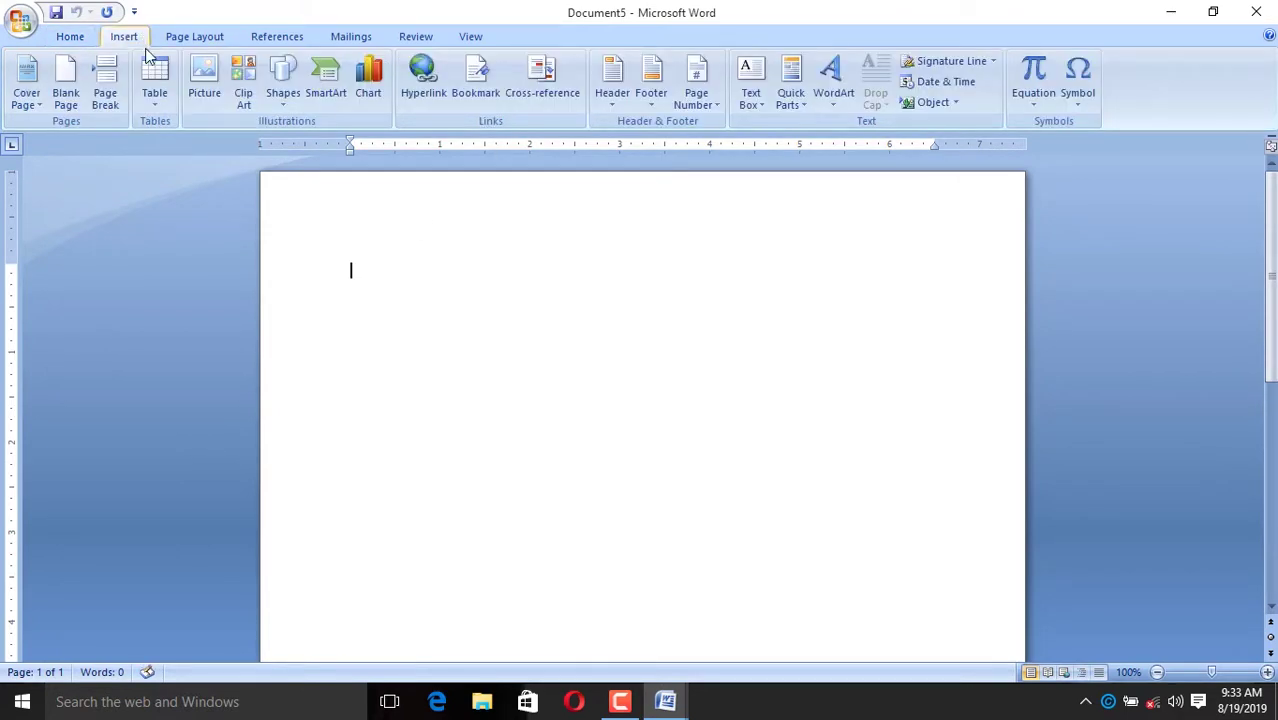
Insert an empty 3-by-3 table into Document5
click(160, 100)
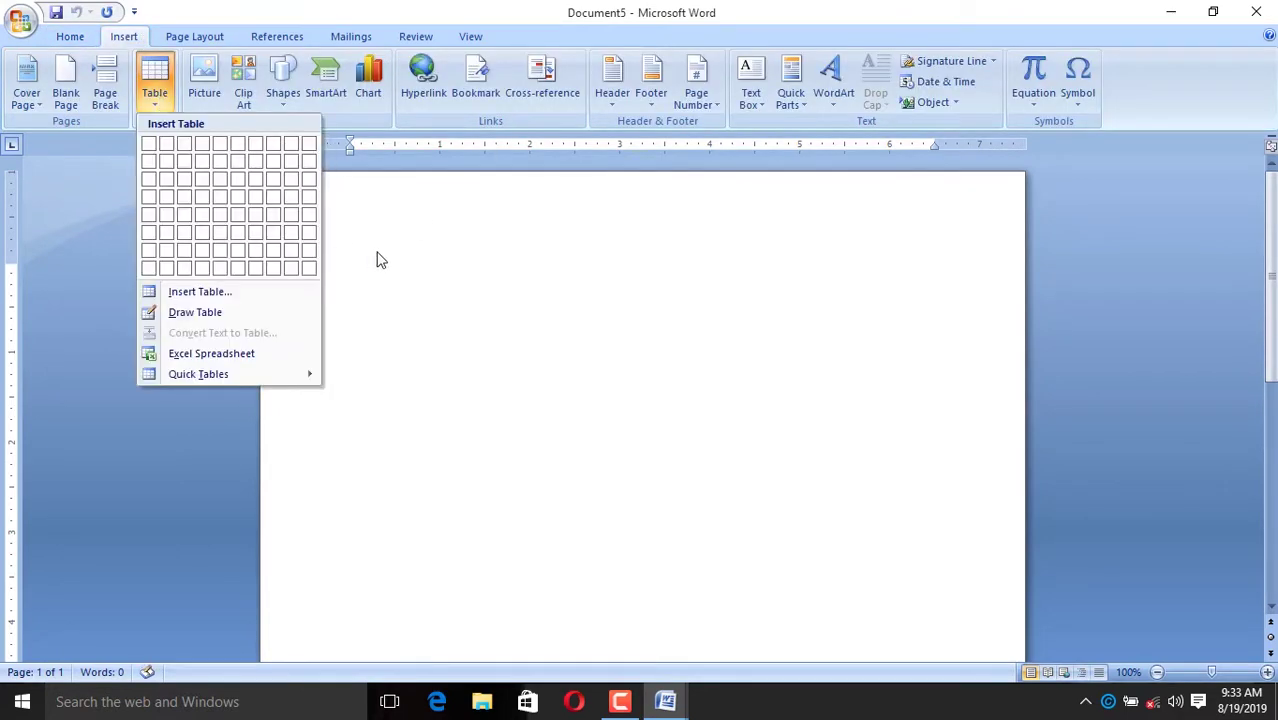
click(183, 185)
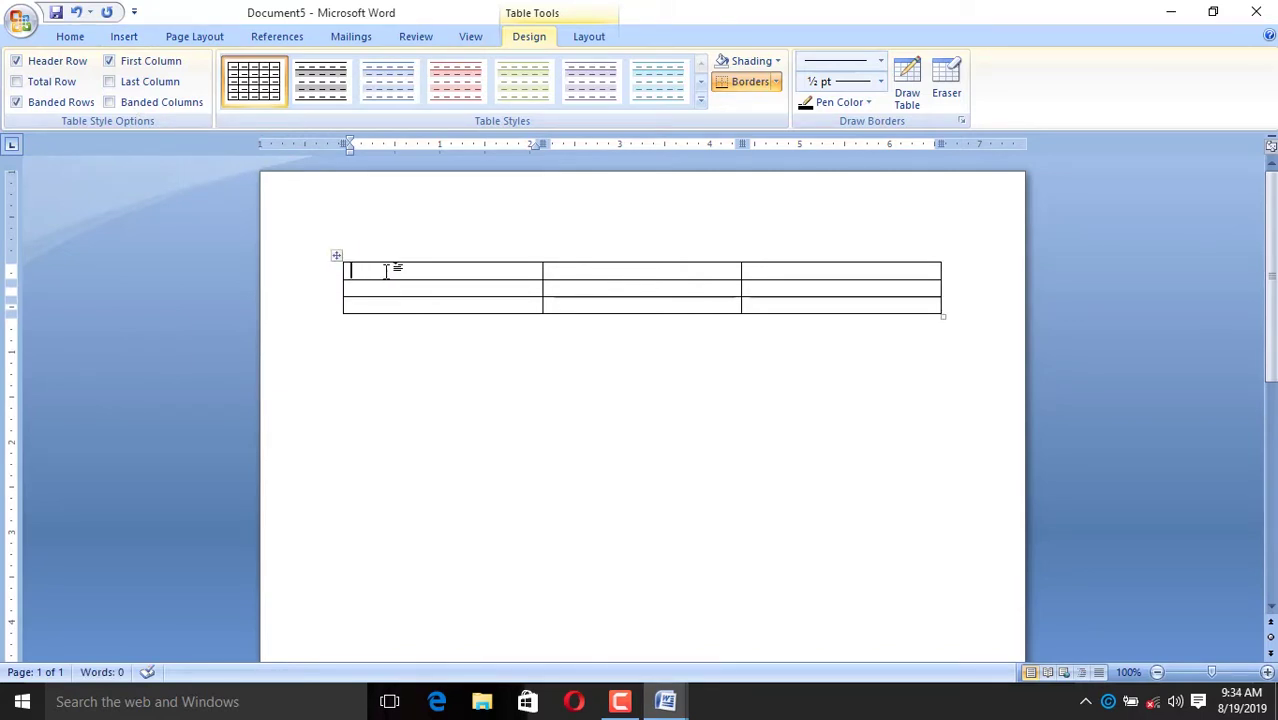
Type the header row: Name, Father name and Class
text(n)
text(e)
key(Tab)
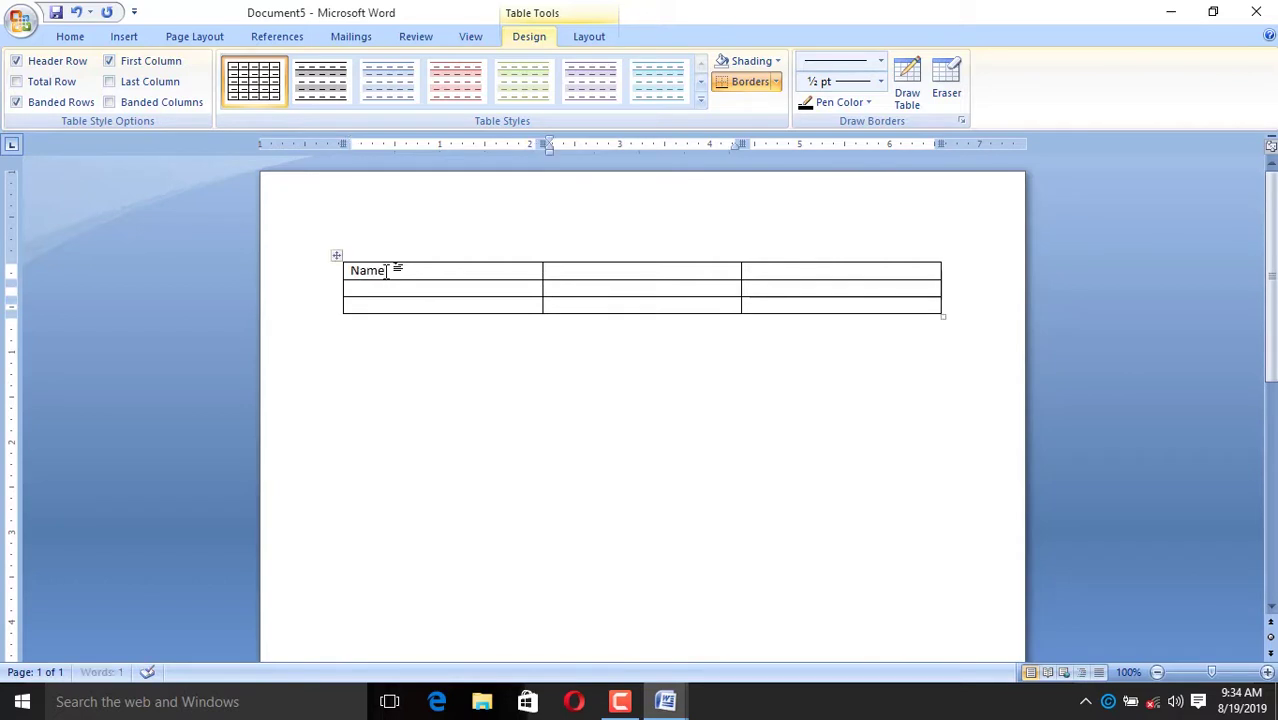
text(Fa)
text(ter n)
key(BackSpace)
key(BackSpace)
text(her)
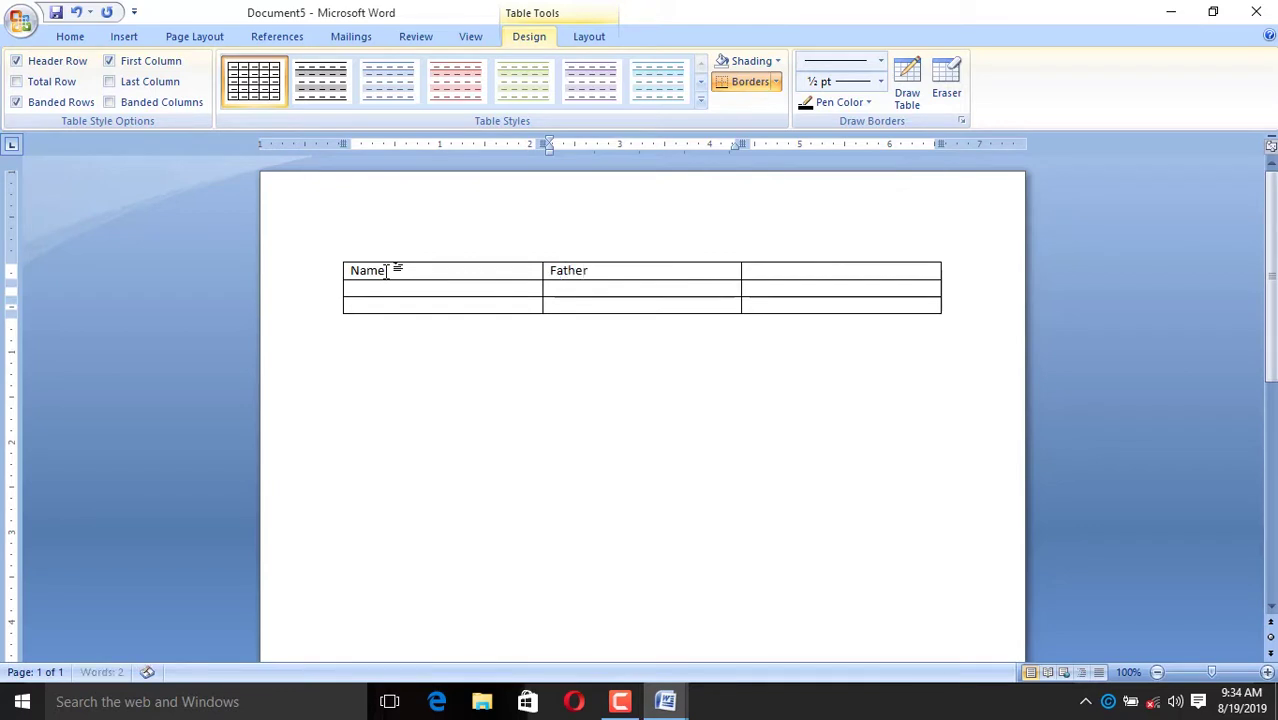
text( name)
key(Tab)
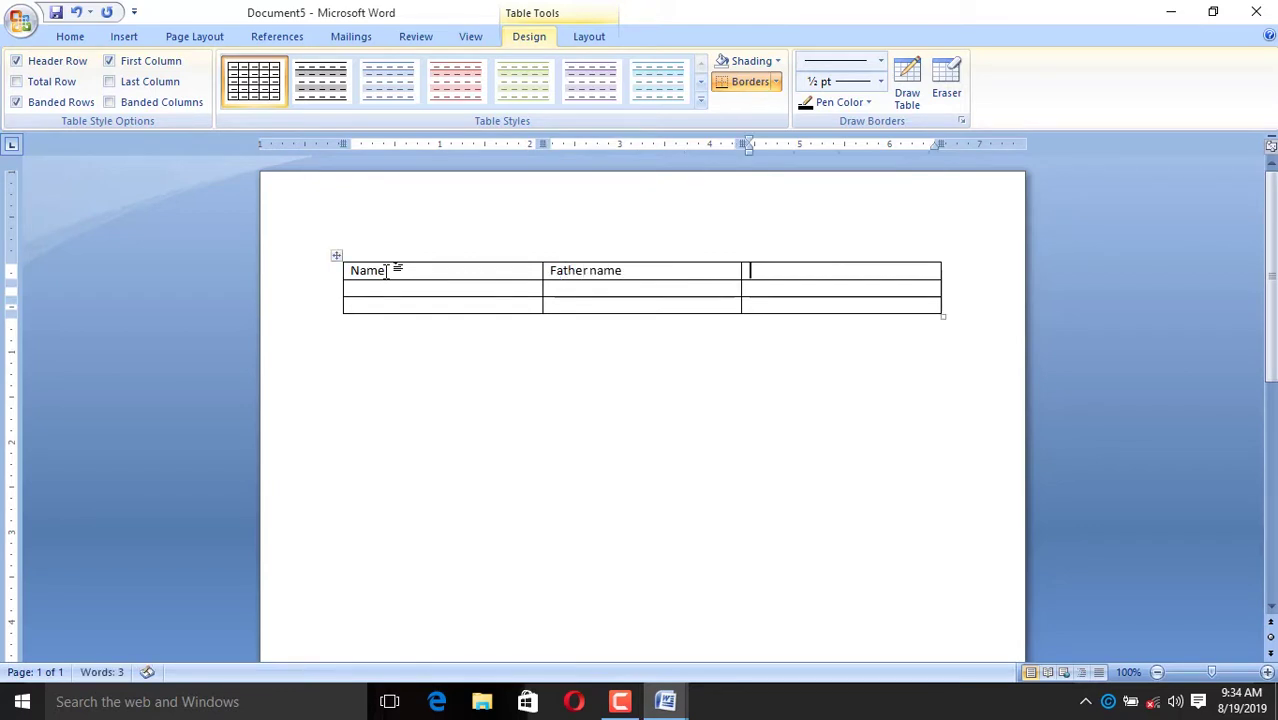
text(c)
text(ss)
key(Return)
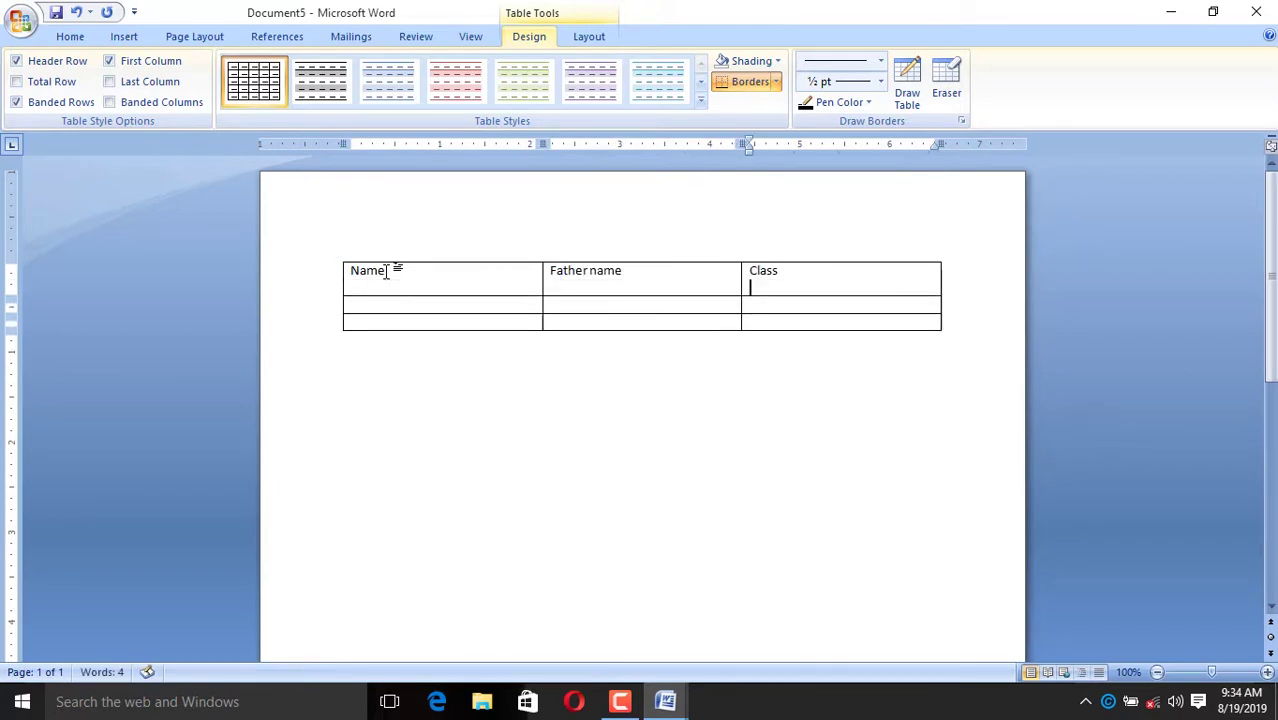
key(BackSpace)
key(Tab)
Fill rows two and three with each student's name, father's name and class 3rd
text(al)
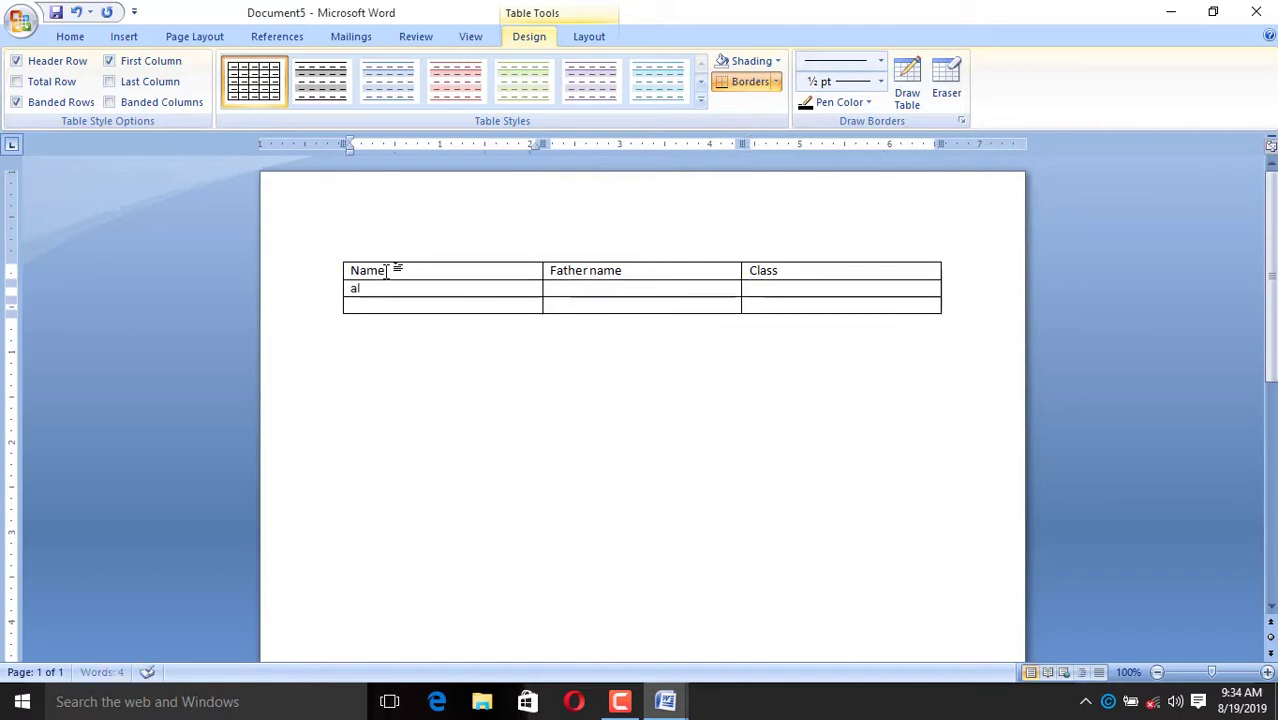
text(i)
key(Tab)
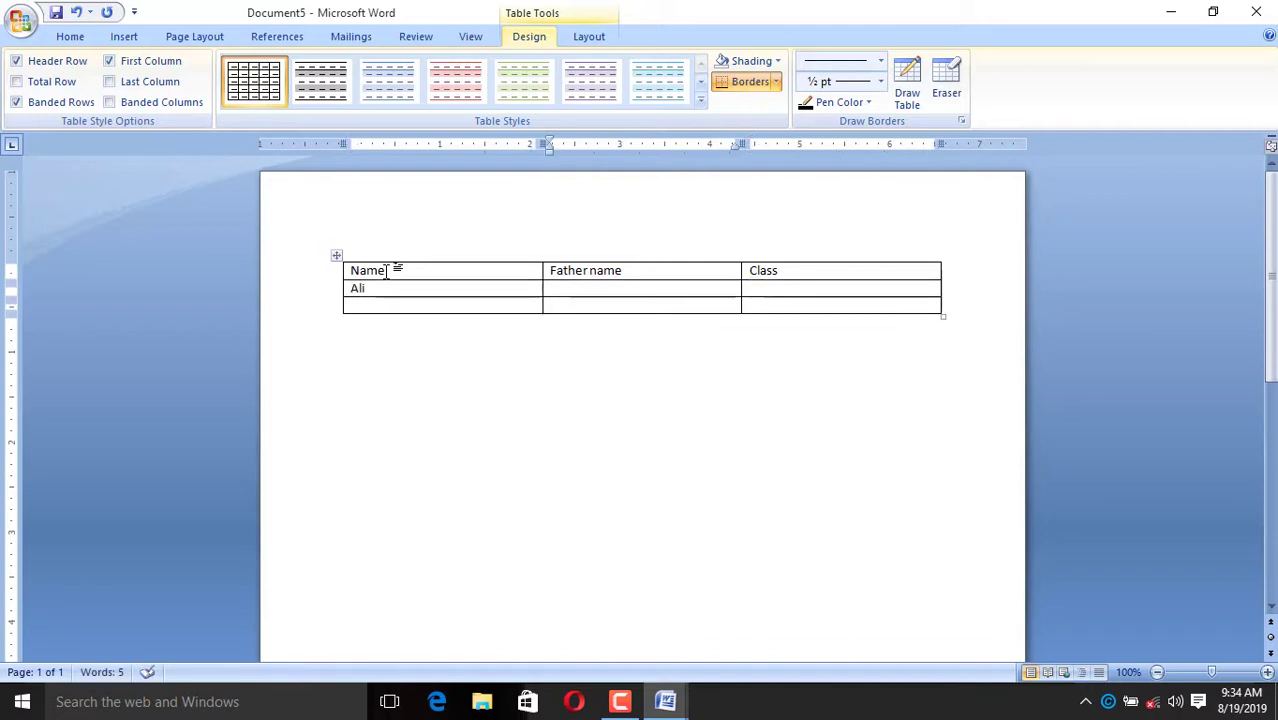
text(wali)
key(Tab)
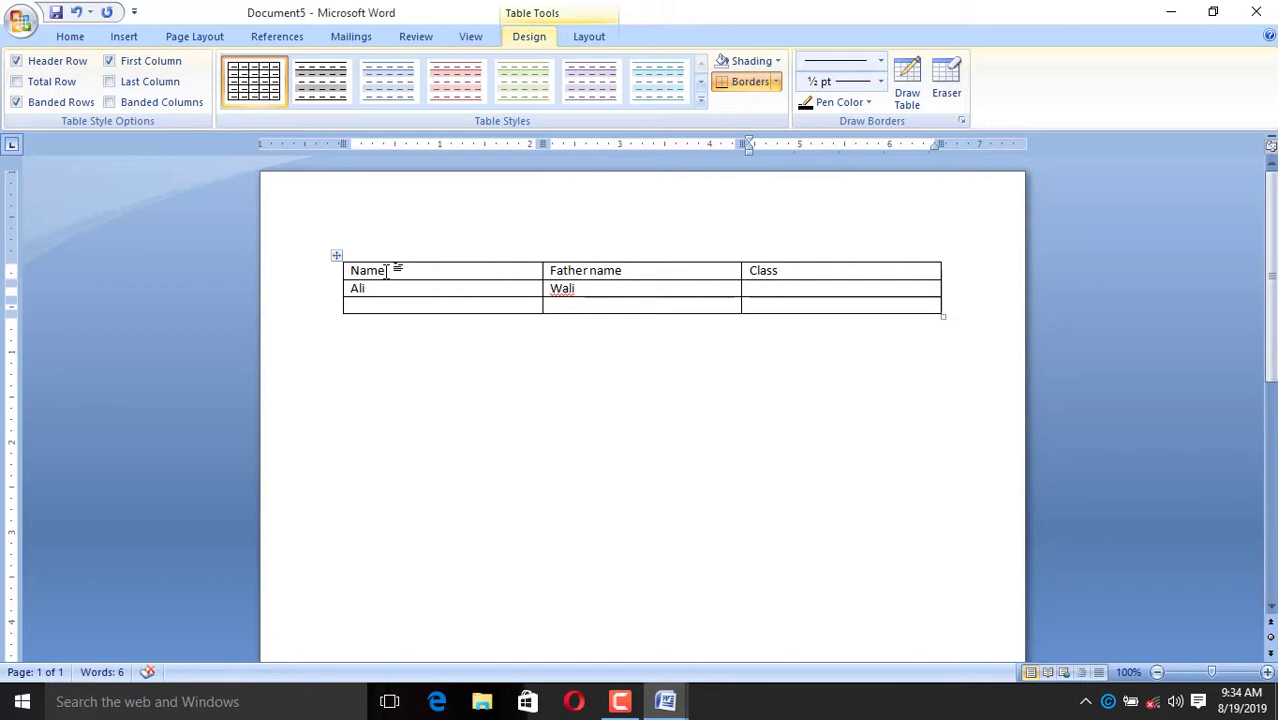
text(3rd)
key(Tab)
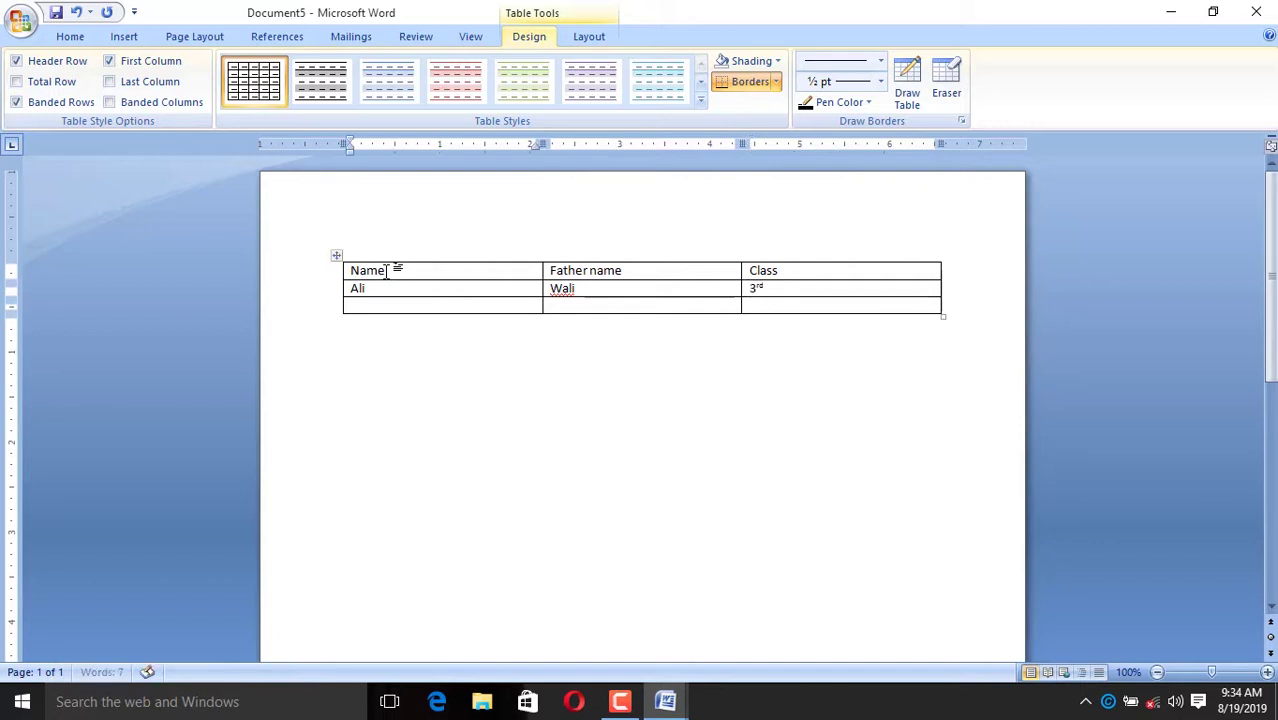
text(hamz)
text(a)
key(Tab)
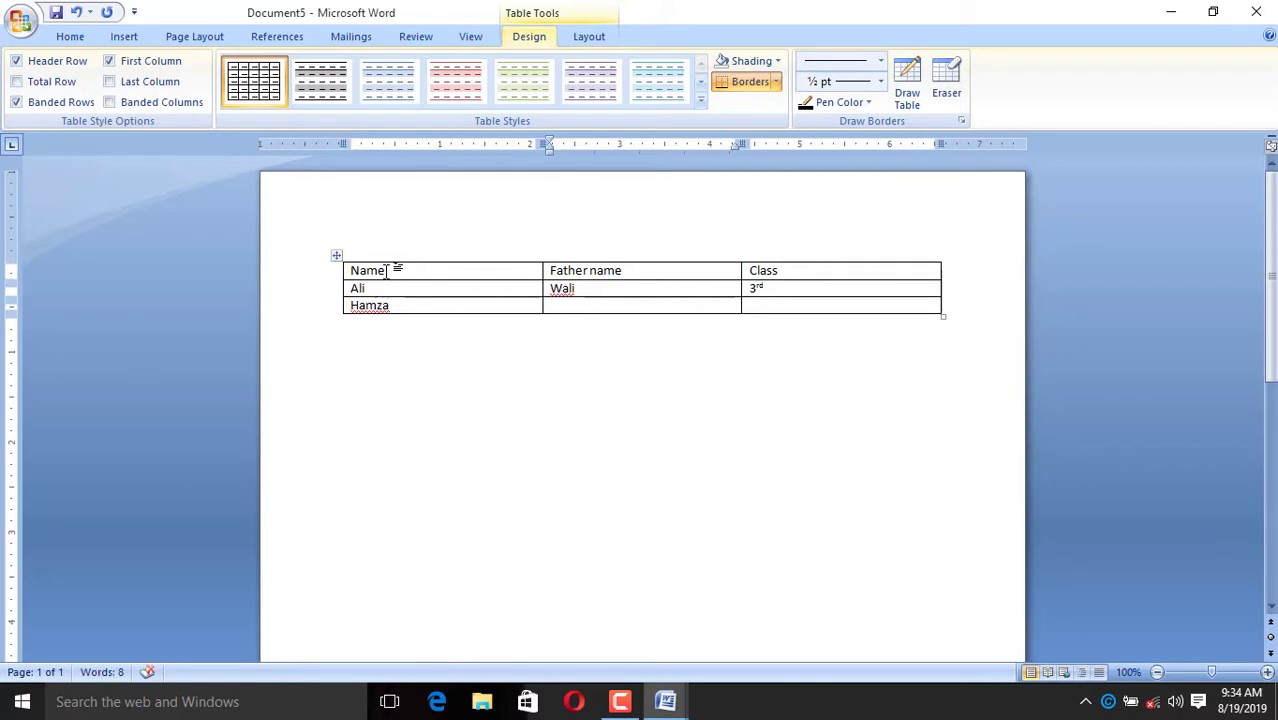
text(khan)
key(Tab)
text(3)
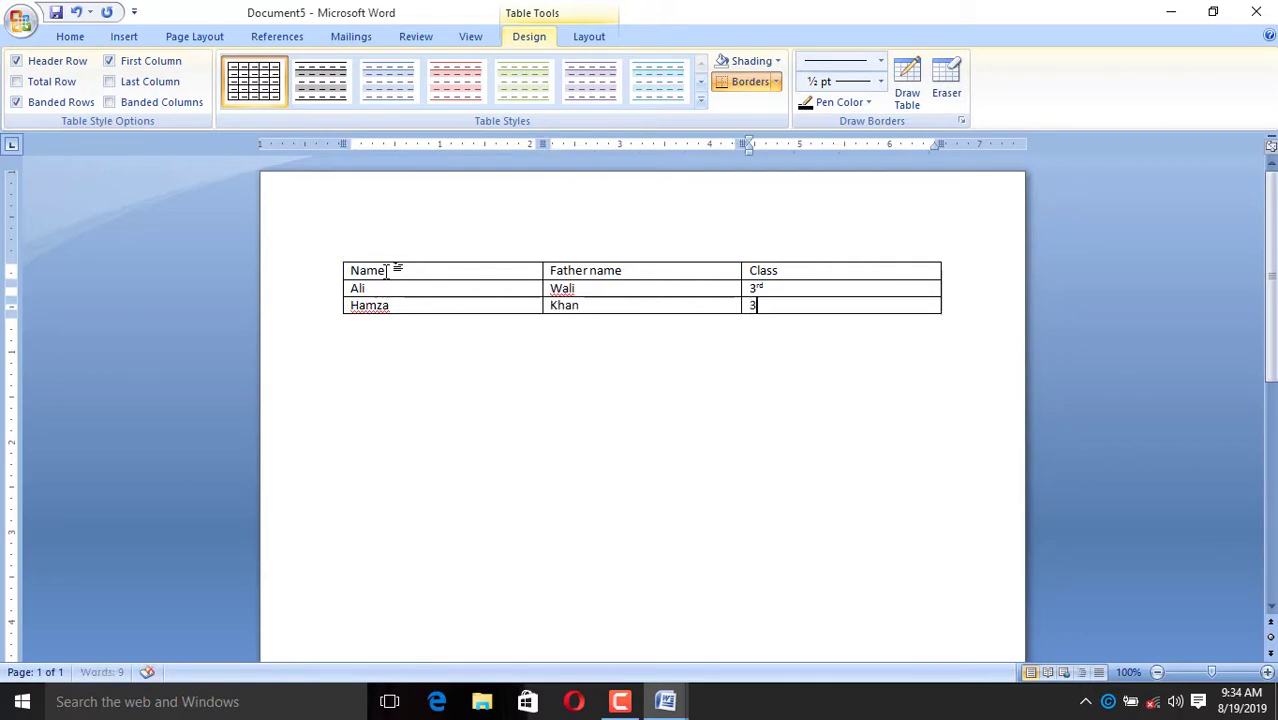
text(rd)
key(Tab)
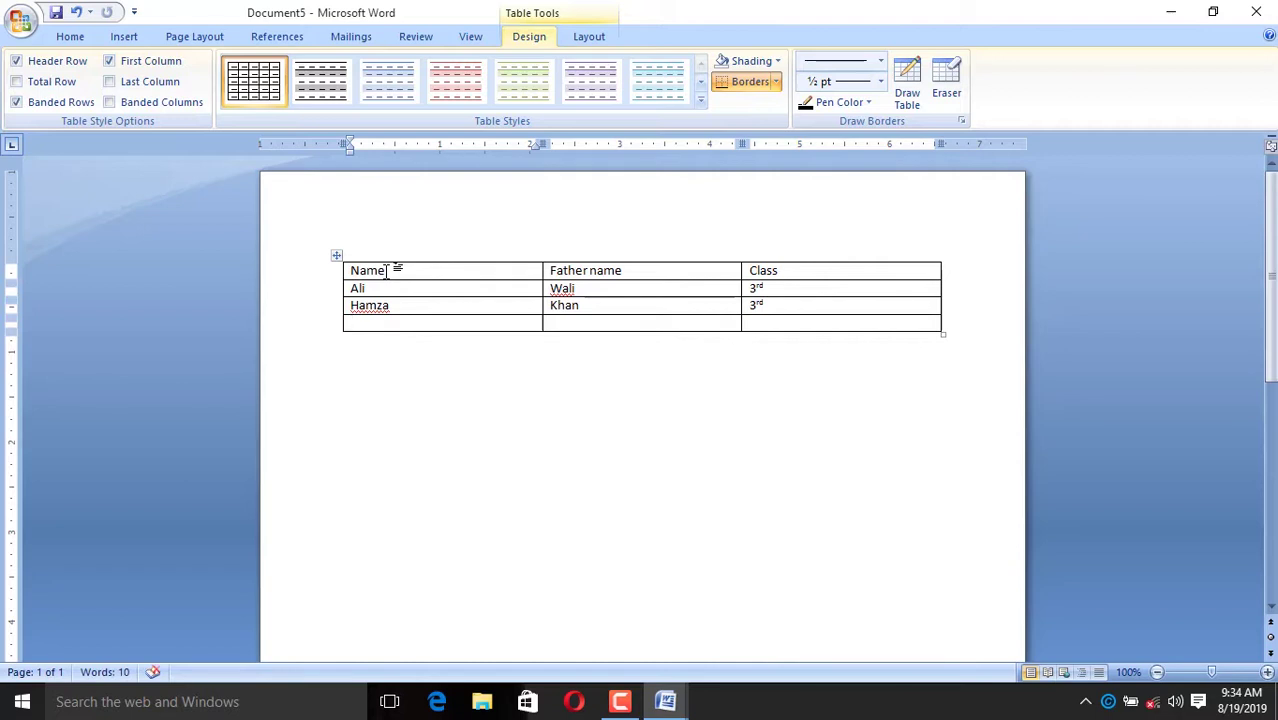
Add a class 9th student row and a class 4th student row, leaving an empty row
text(shahid)
key(Tab)
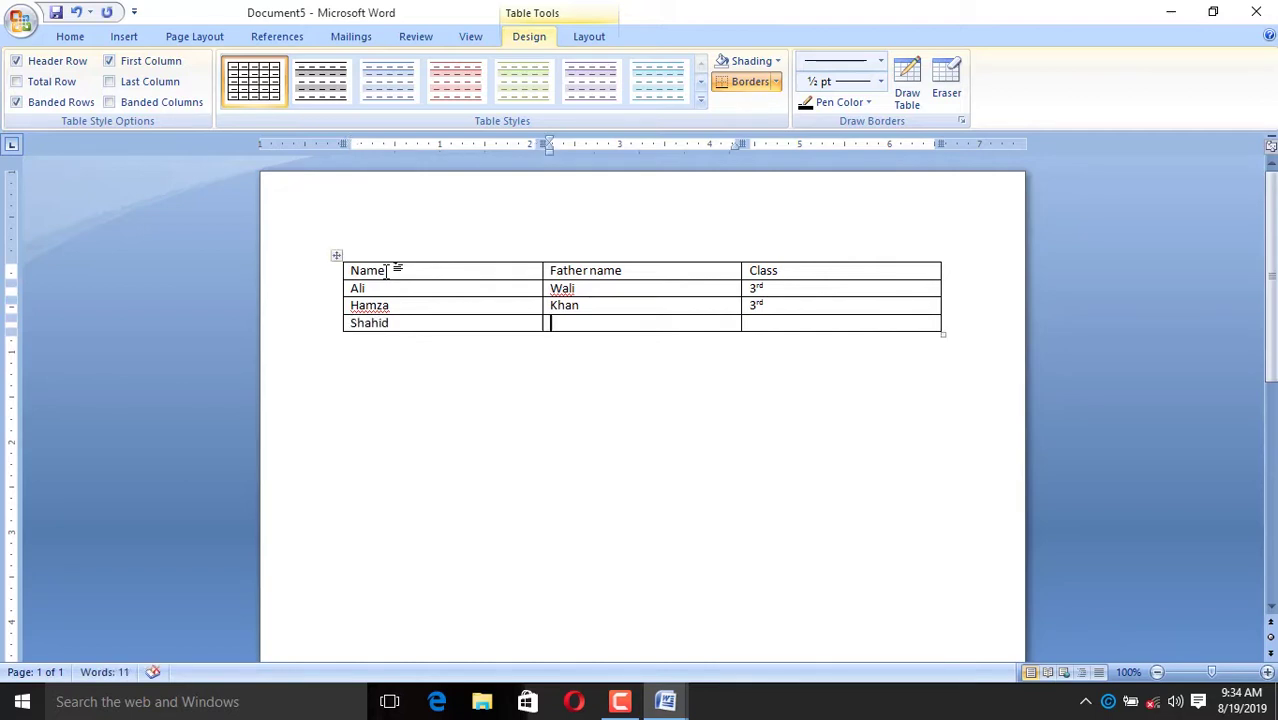
text(akhtar)
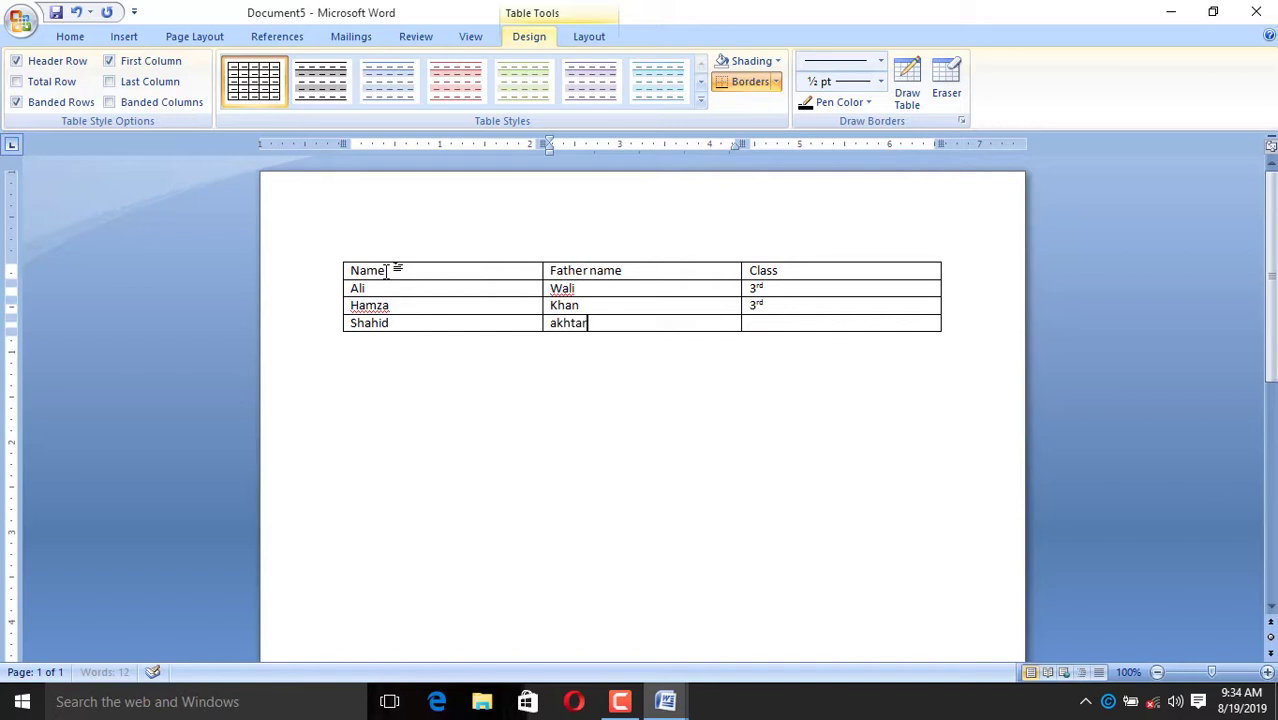
key(Tab)
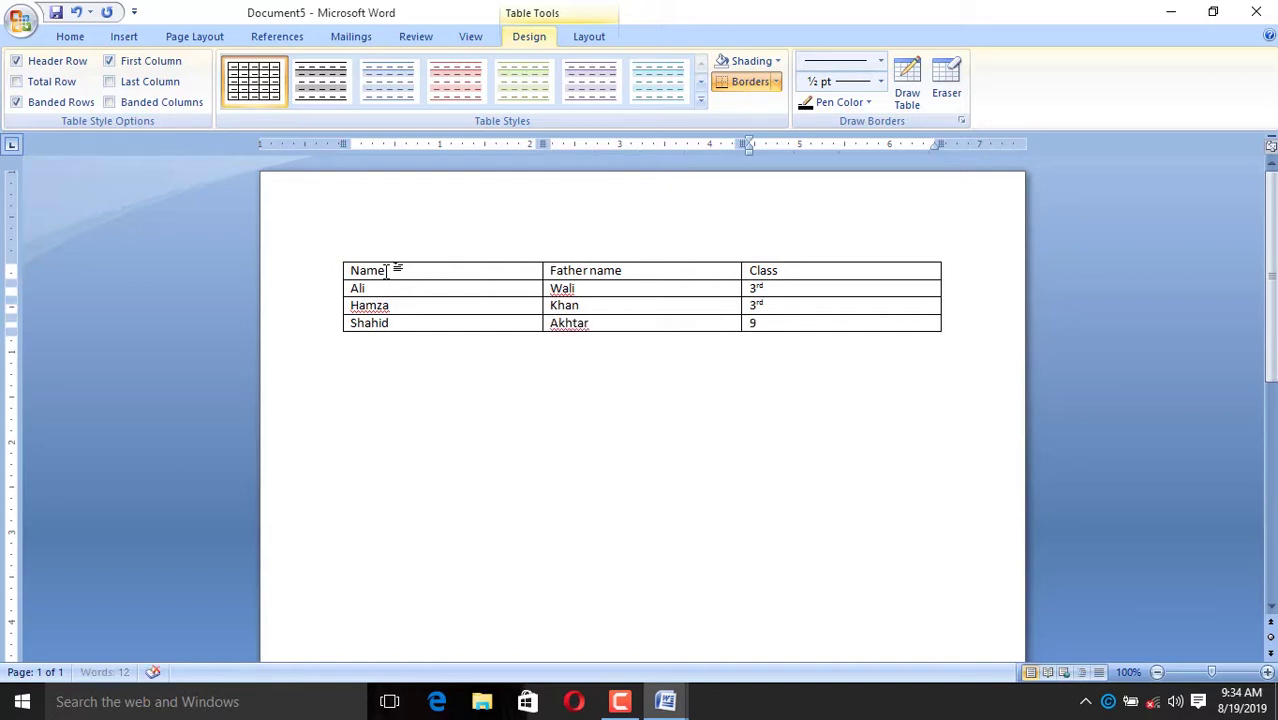
text(9th)
key(Tab)
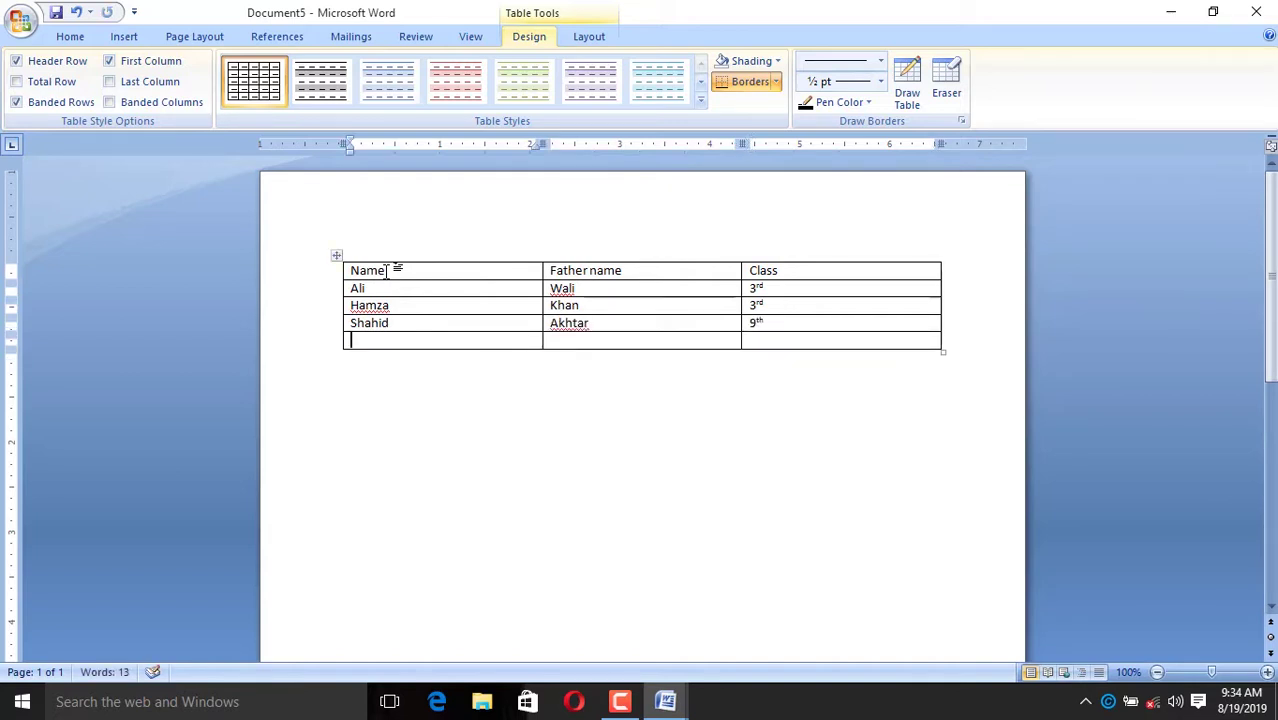
text(usm)
text(an)
key(Tab)
text(G)
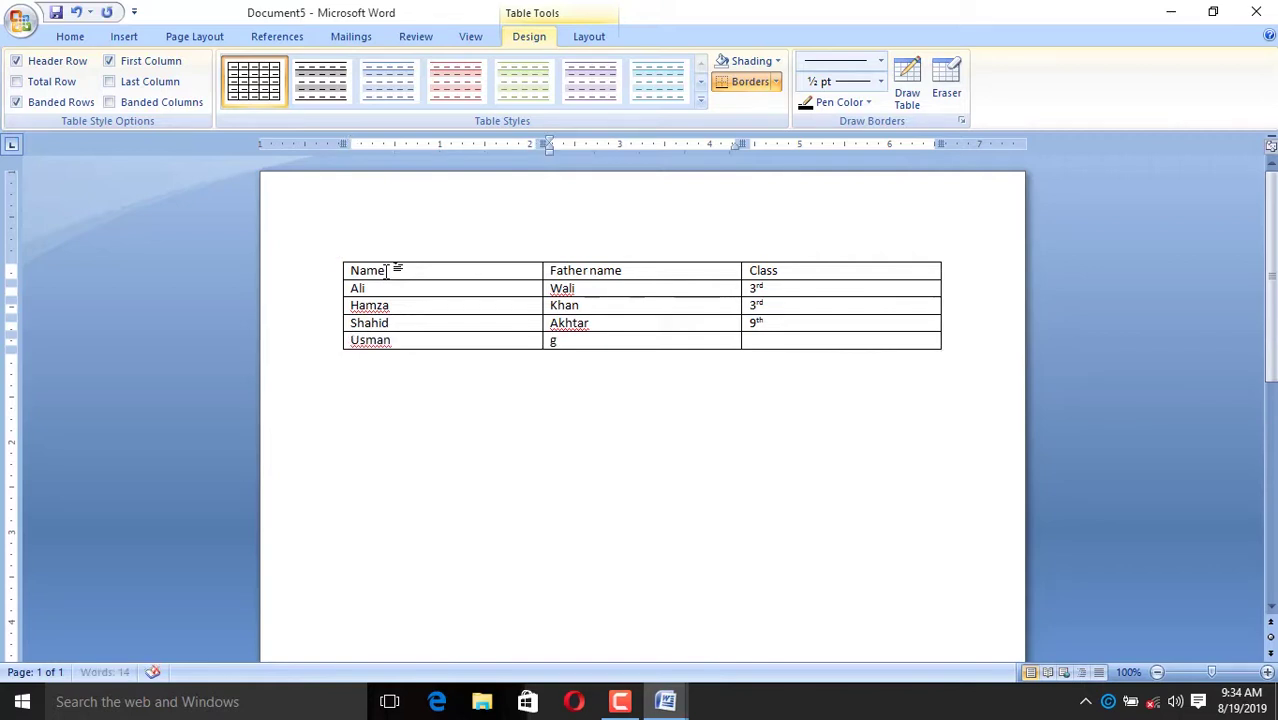
text(hani)
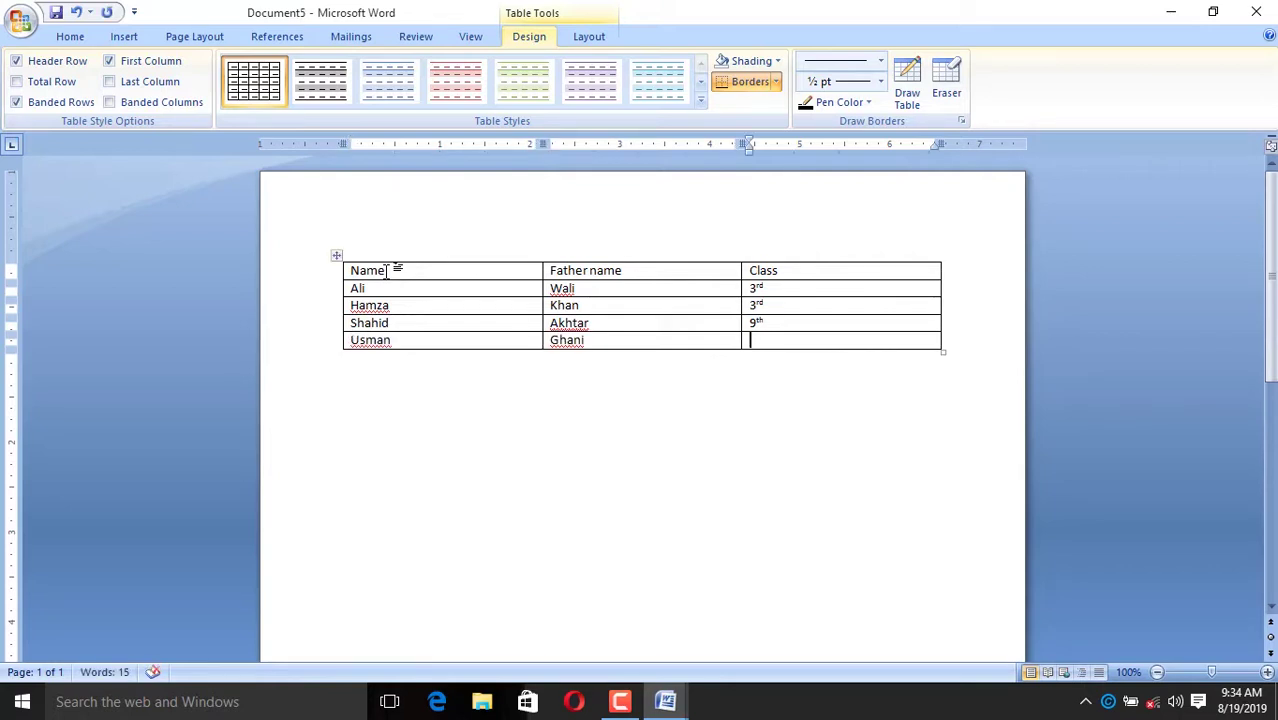
key(Tab)
text(4t)
text(h)
key(Tab)
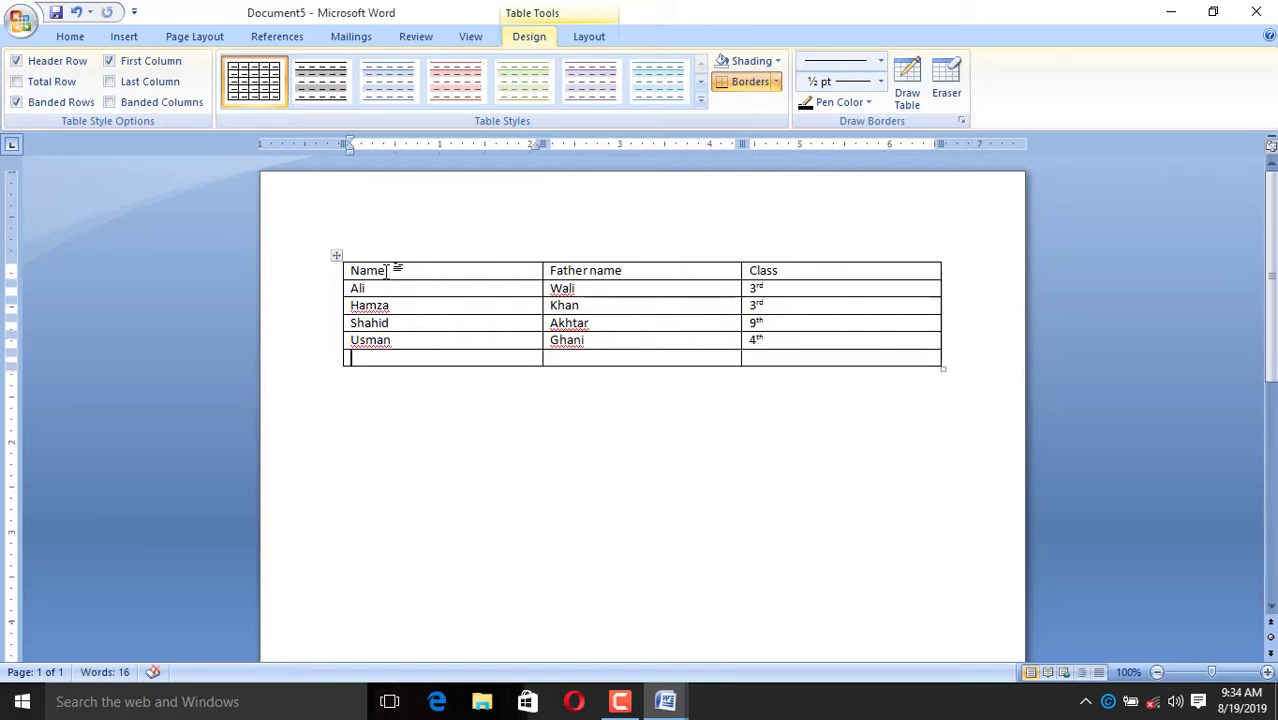
click(357, 267)
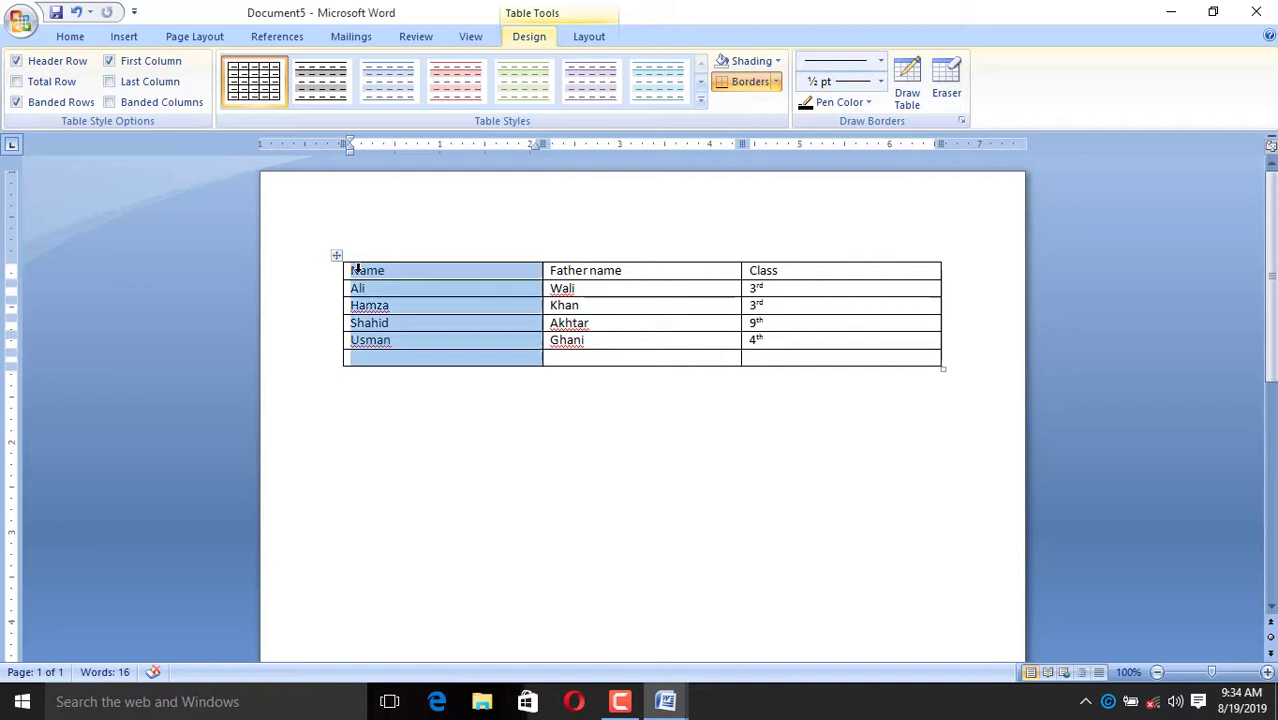
click(79, 41)
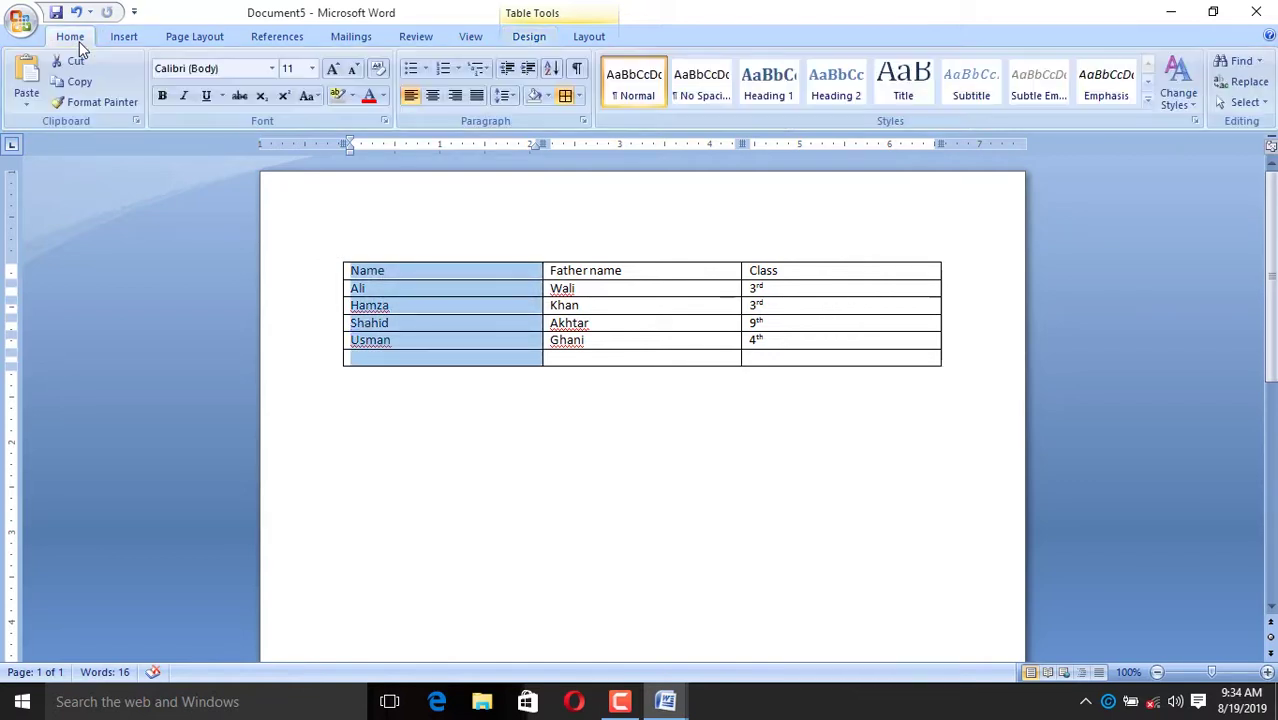
click(552, 70)
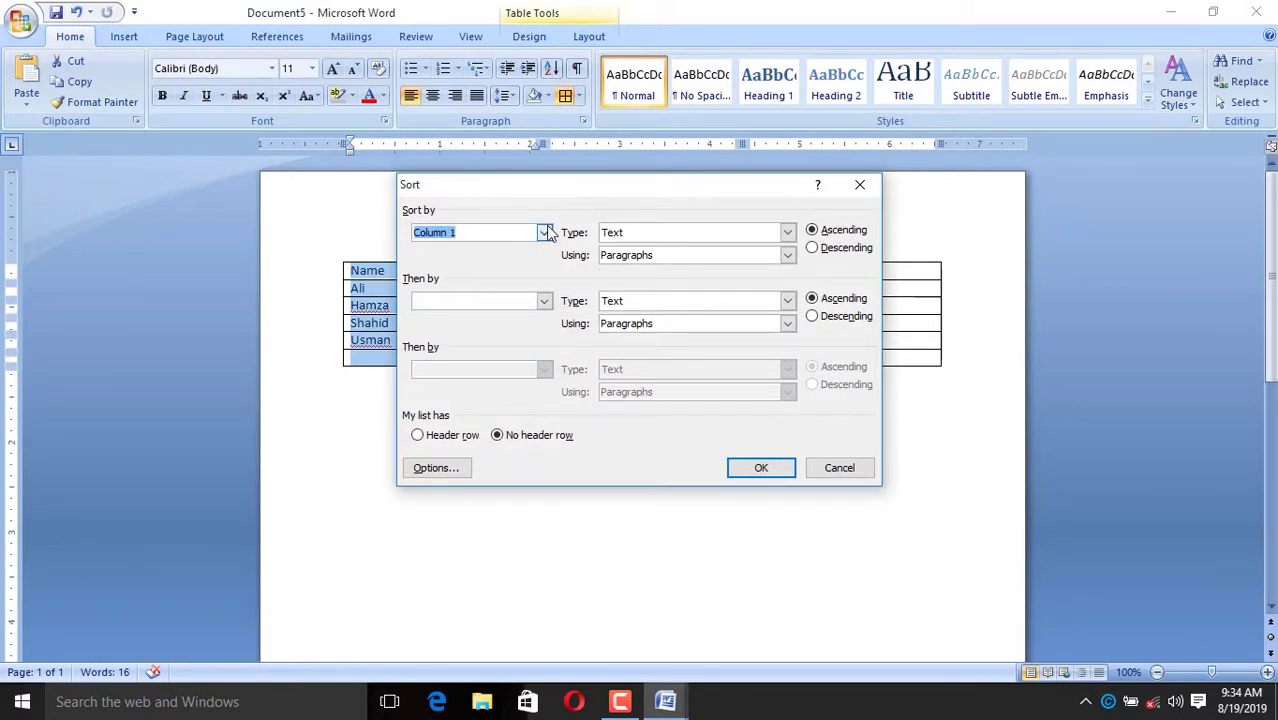
click(545, 232)
click(545, 245)
mouse_move(538, 184)
mouse_down()
mouse_move(821, 198)
mouse_move(811, 201)
mouse_up()
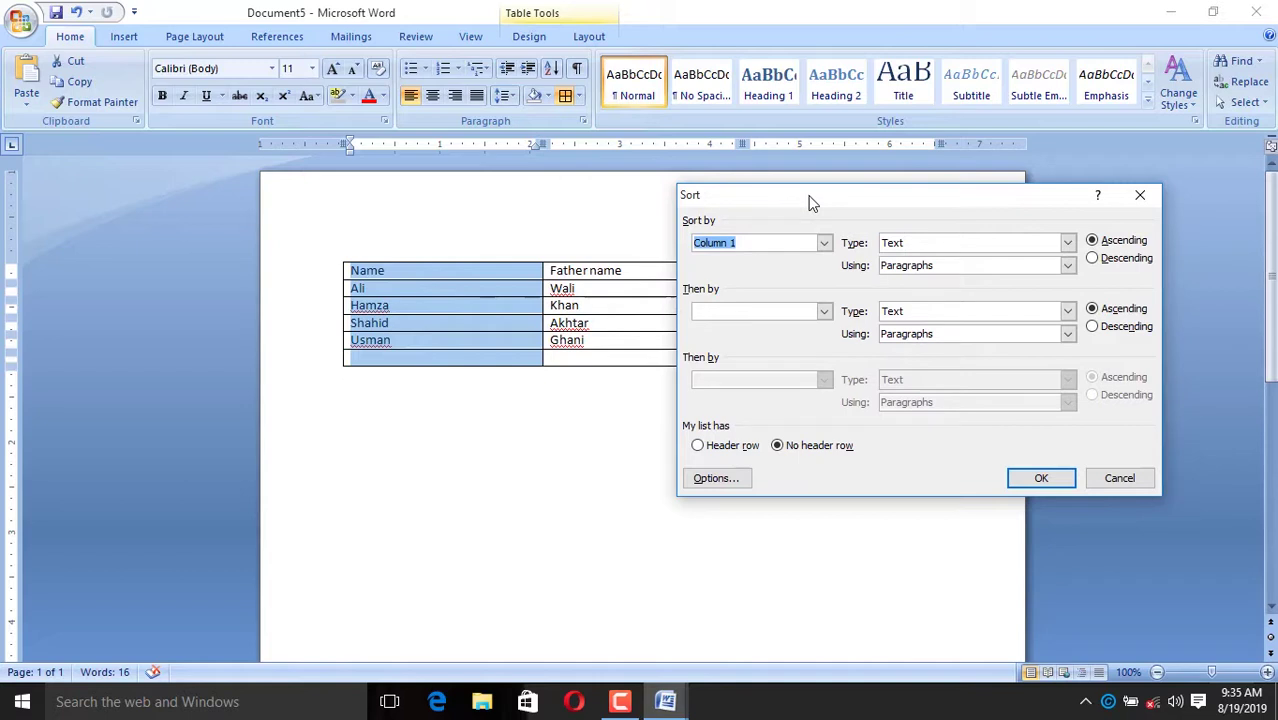
click(1057, 477)
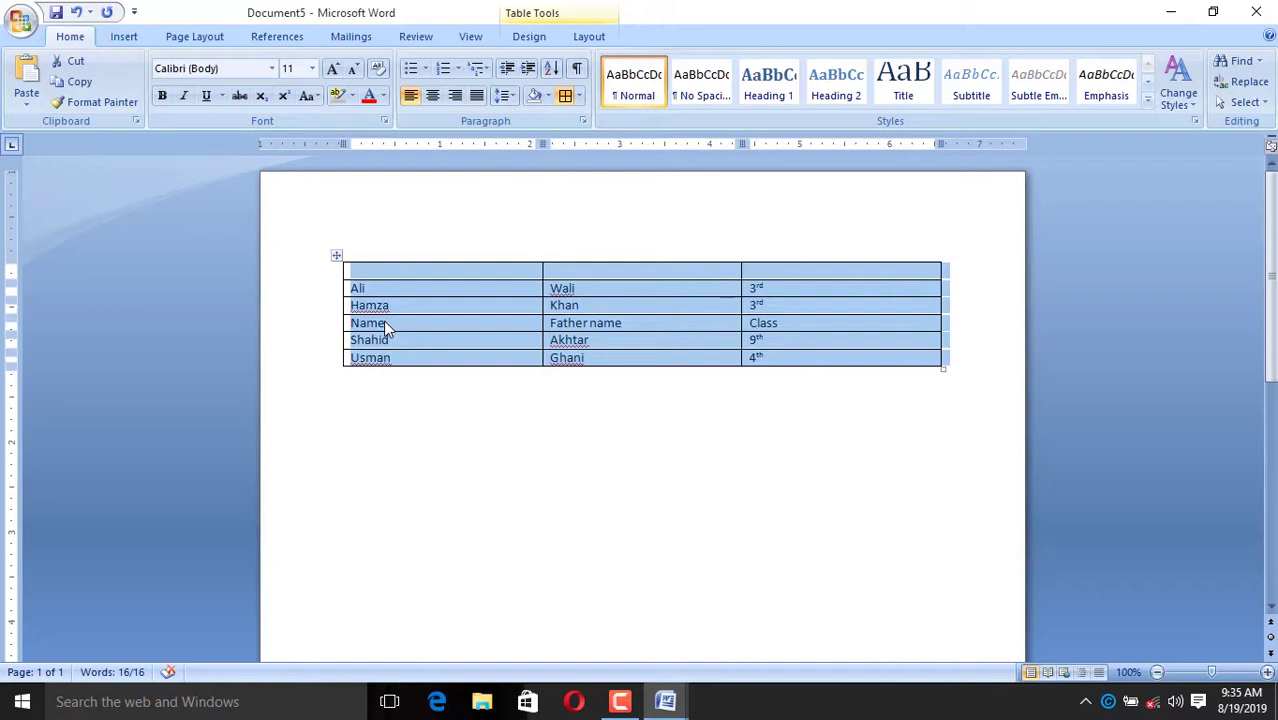
click(551, 68)
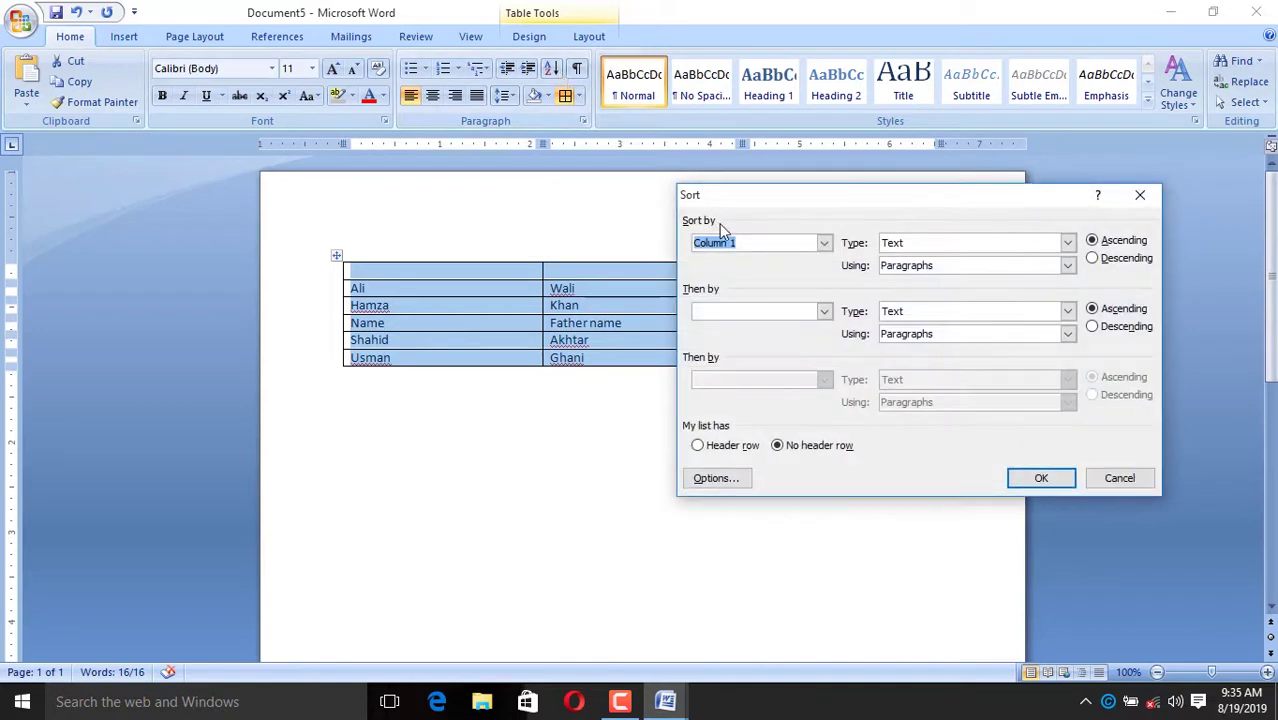
click(1094, 259)
click(1050, 482)
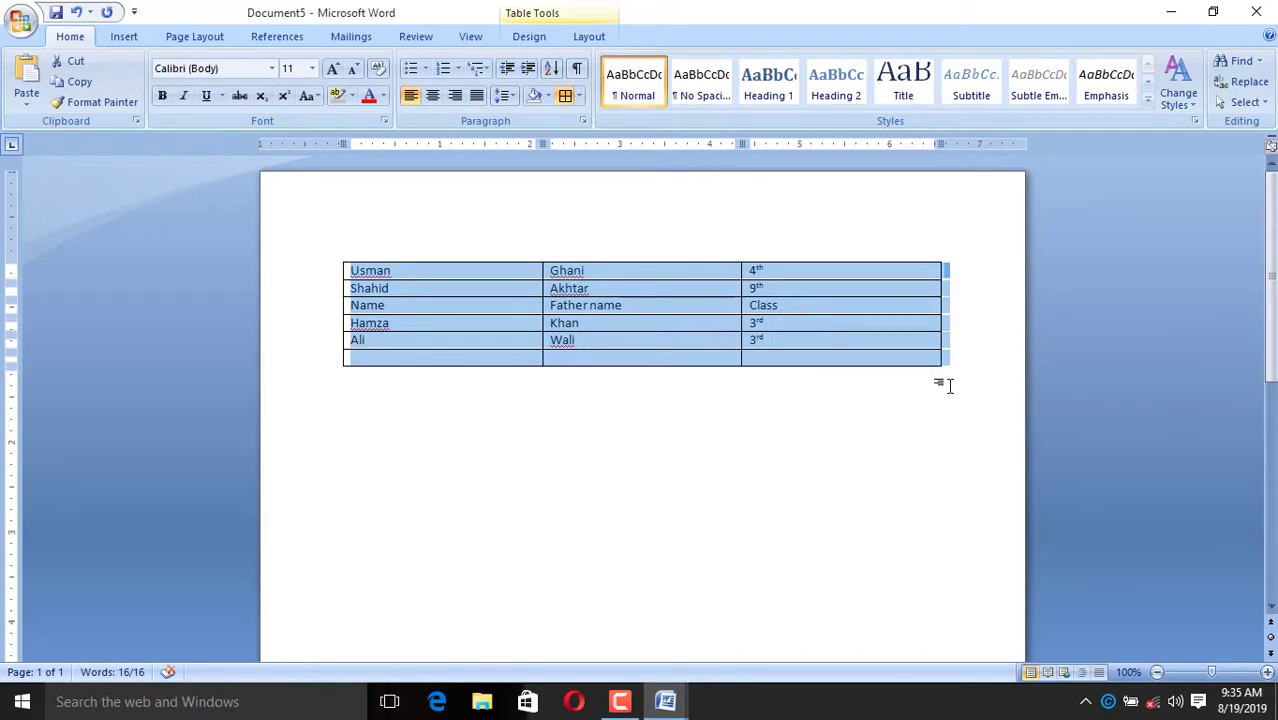
key(ctrl+z)
key(ctrl+z)
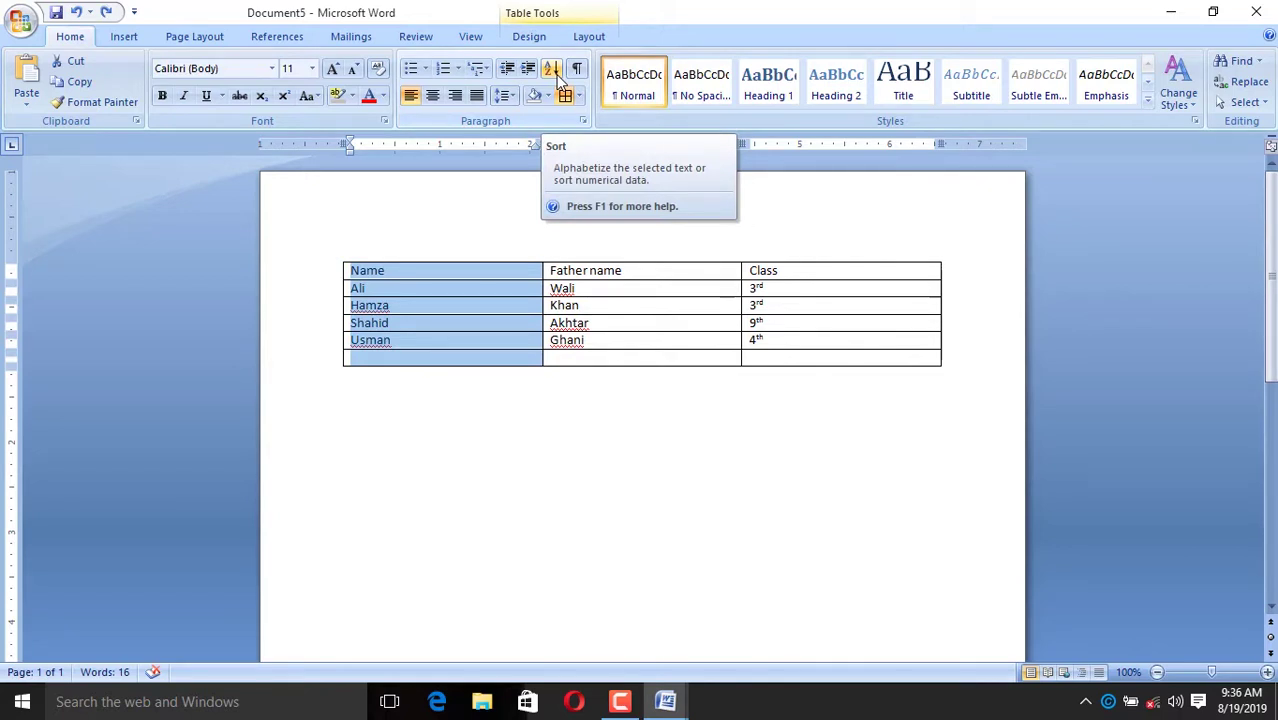
Shade the first column and then the other two columns light blue-grey
click(548, 100)
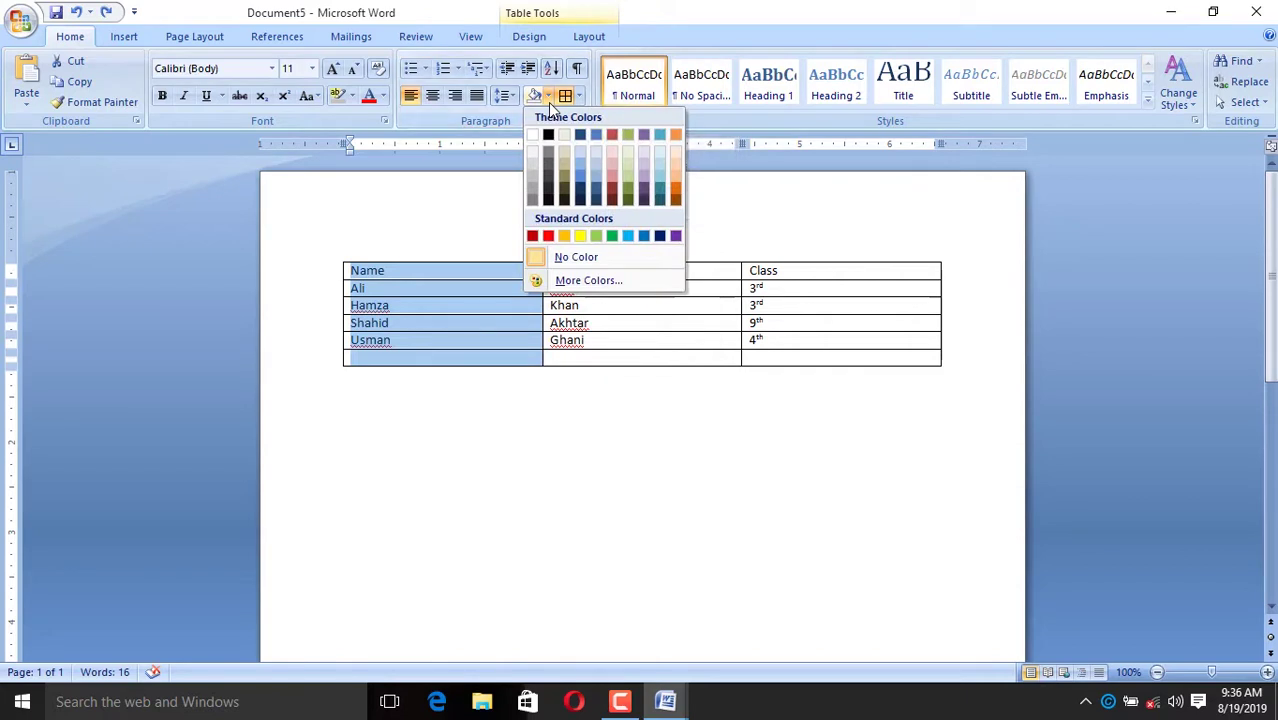
click(599, 167)
click(590, 390)
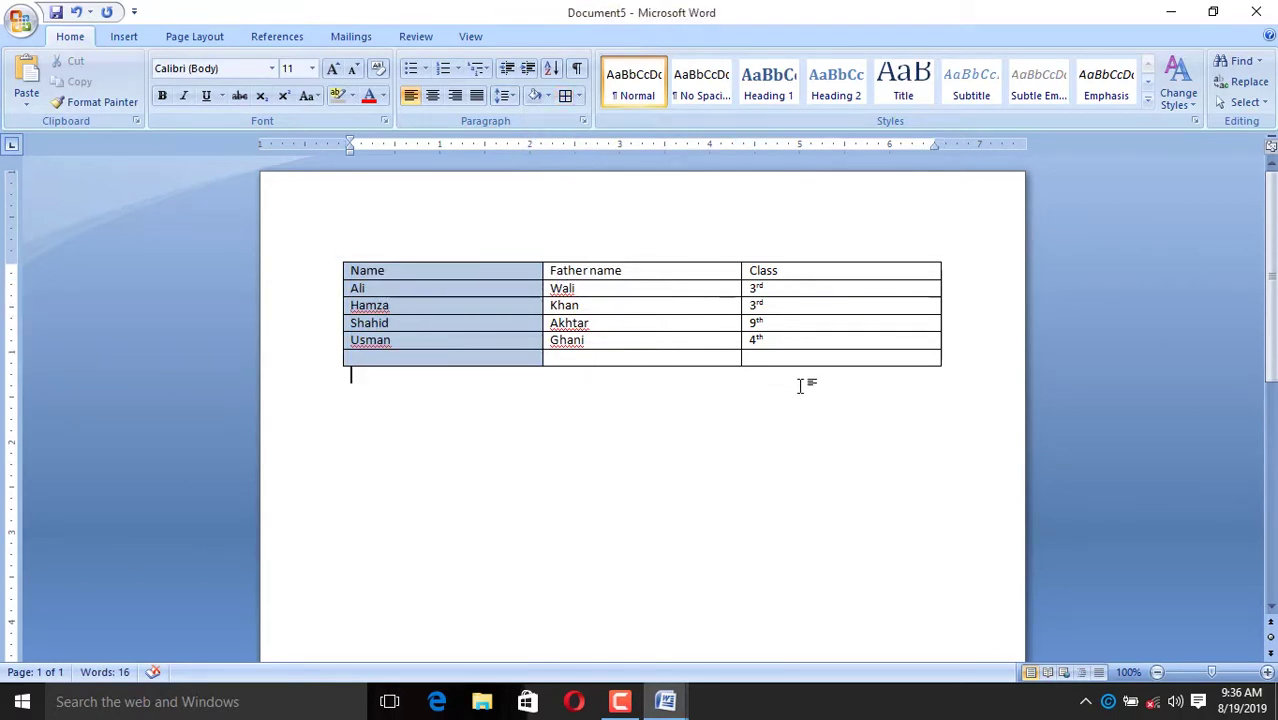
drag(800, 385, 585, 258)
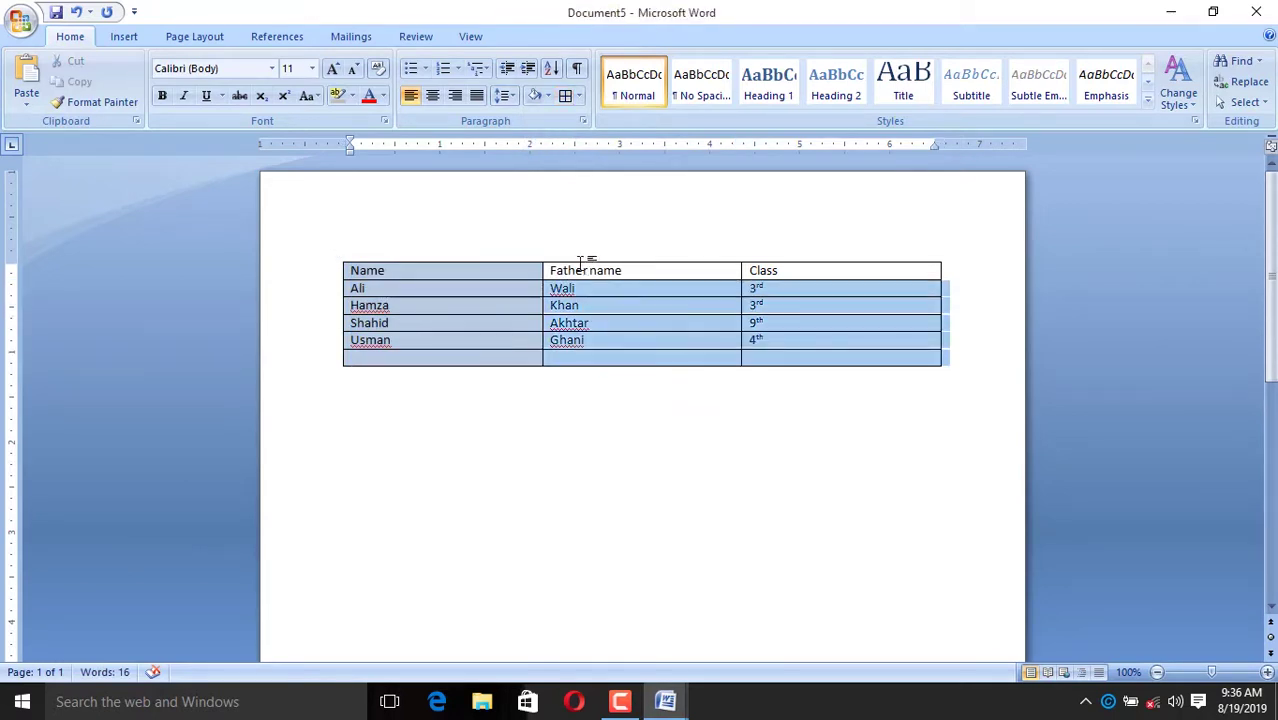
click(581, 96)
click(547, 96)
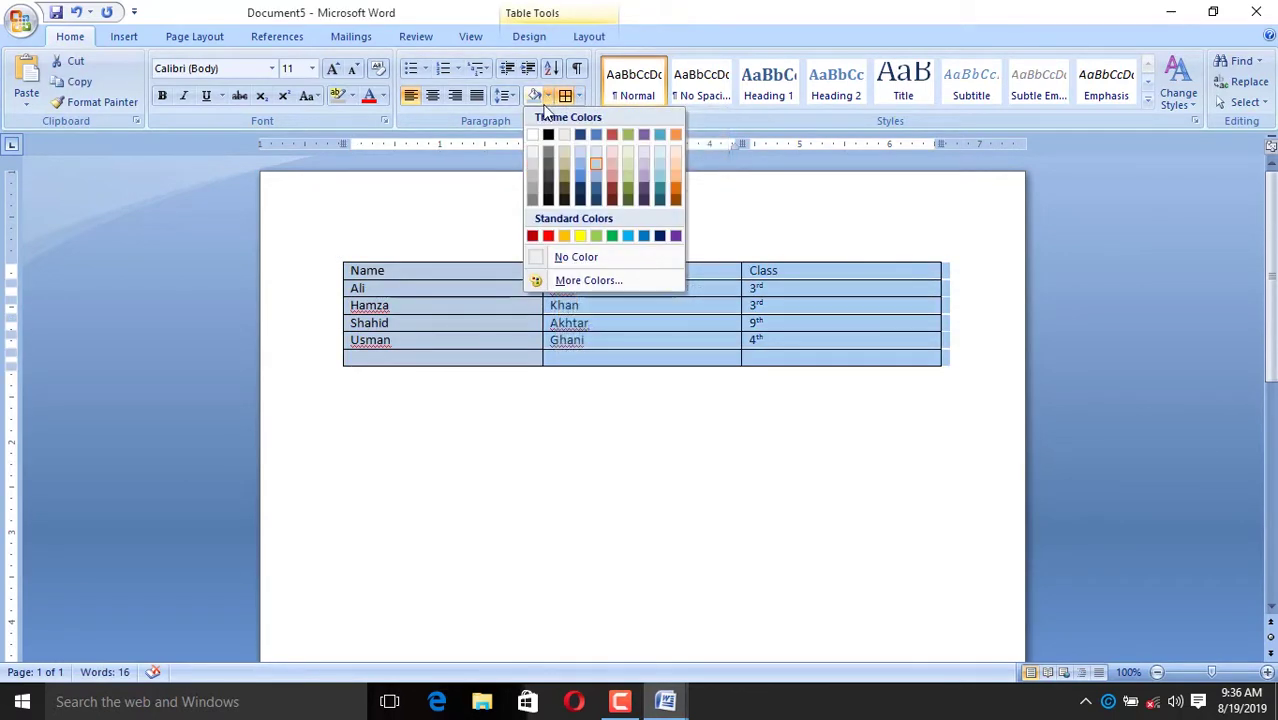
click(591, 165)
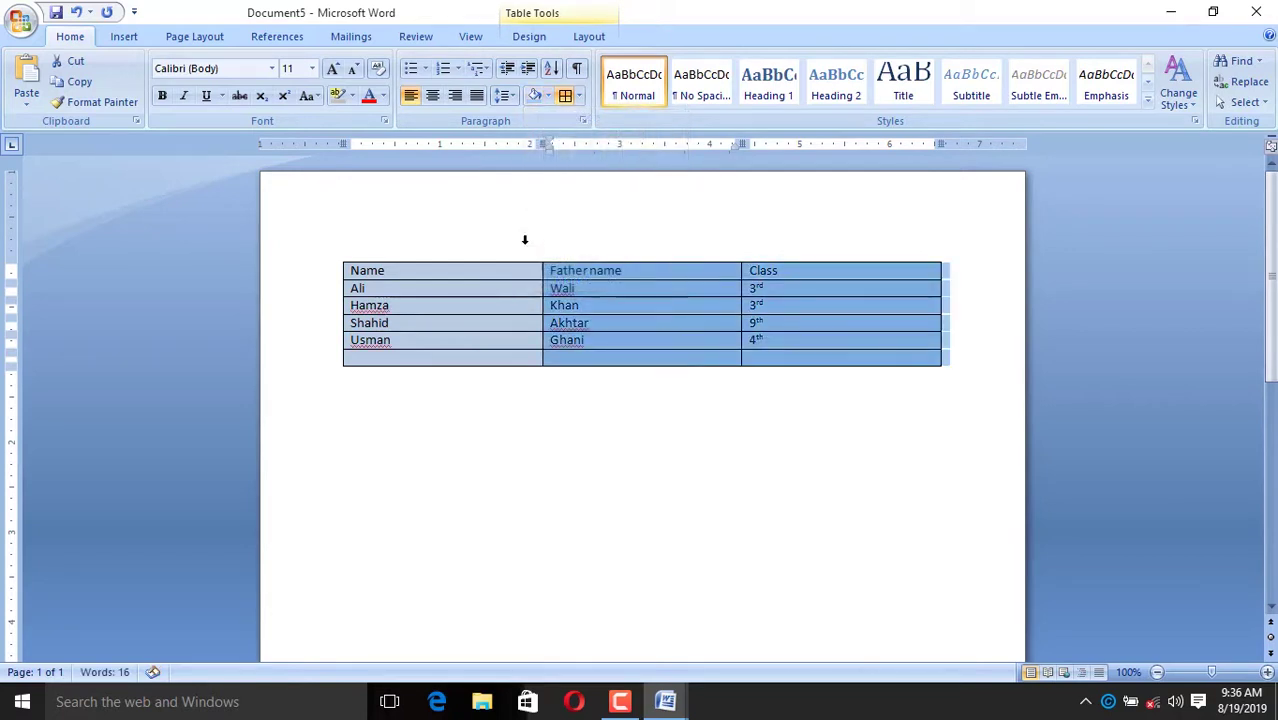
Select the whole table and highlight all its text in yellow
click(337, 256)
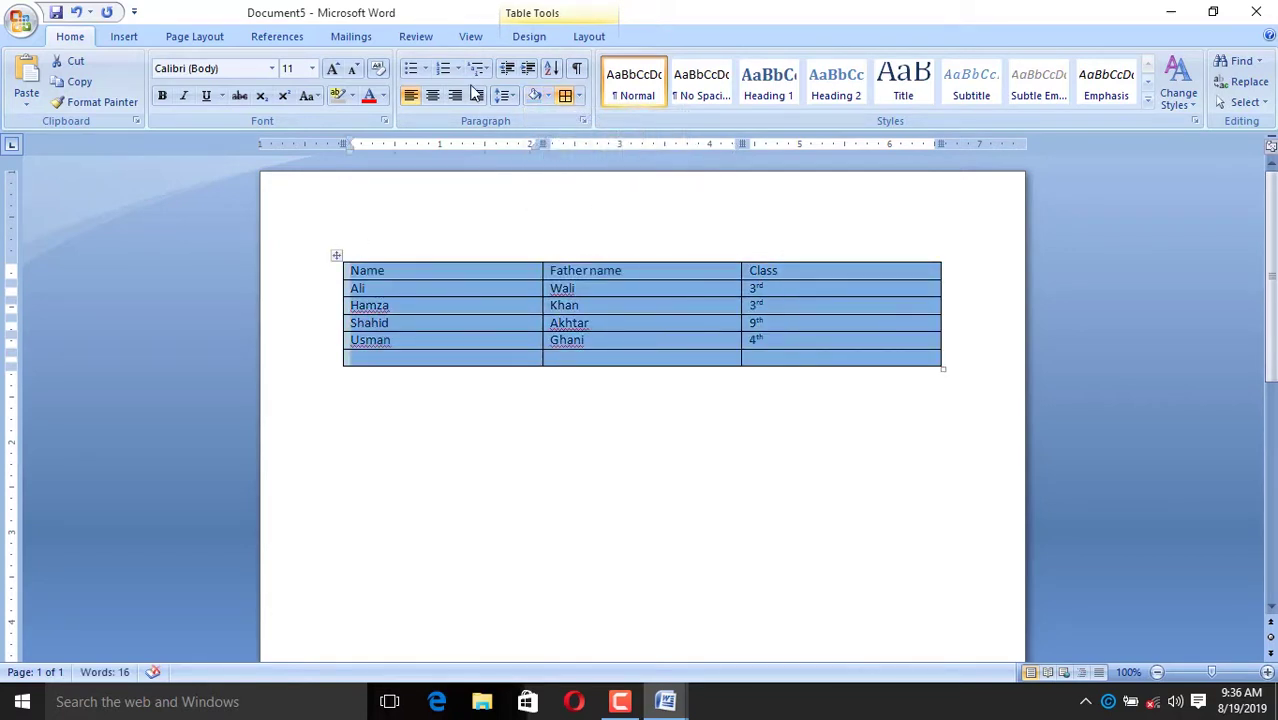
click(352, 96)
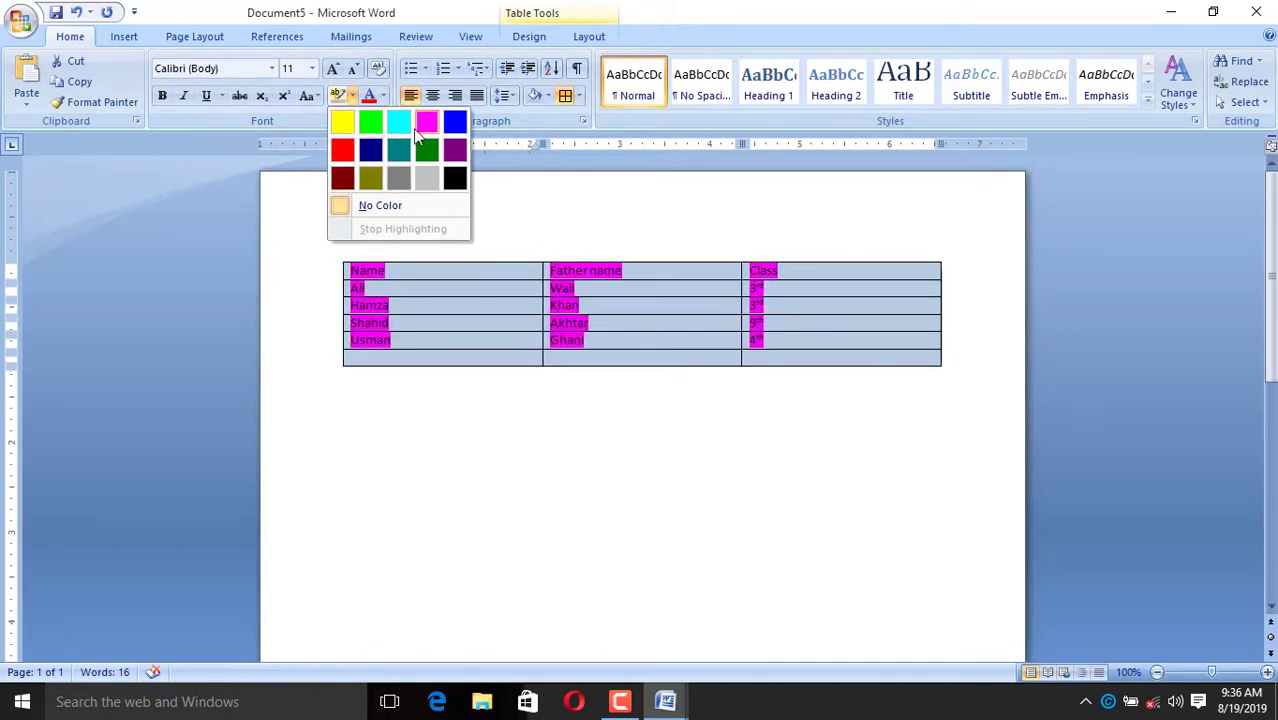
click(549, 95)
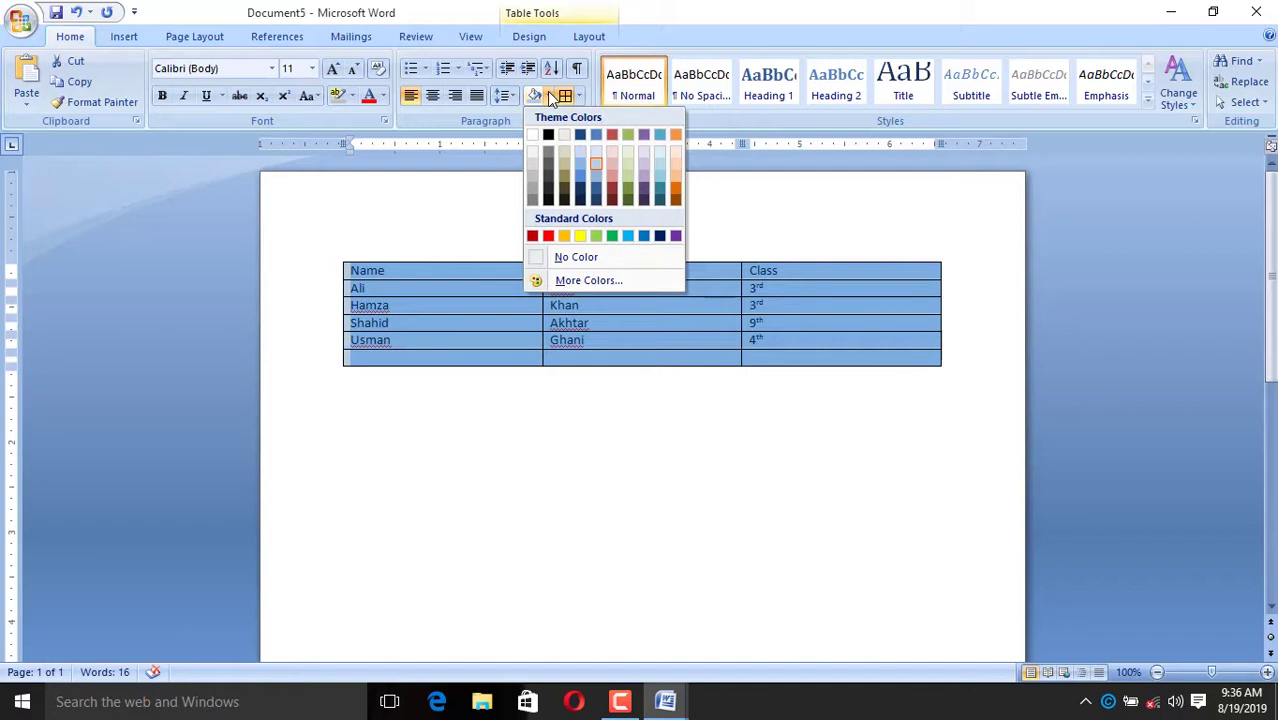
click(352, 95)
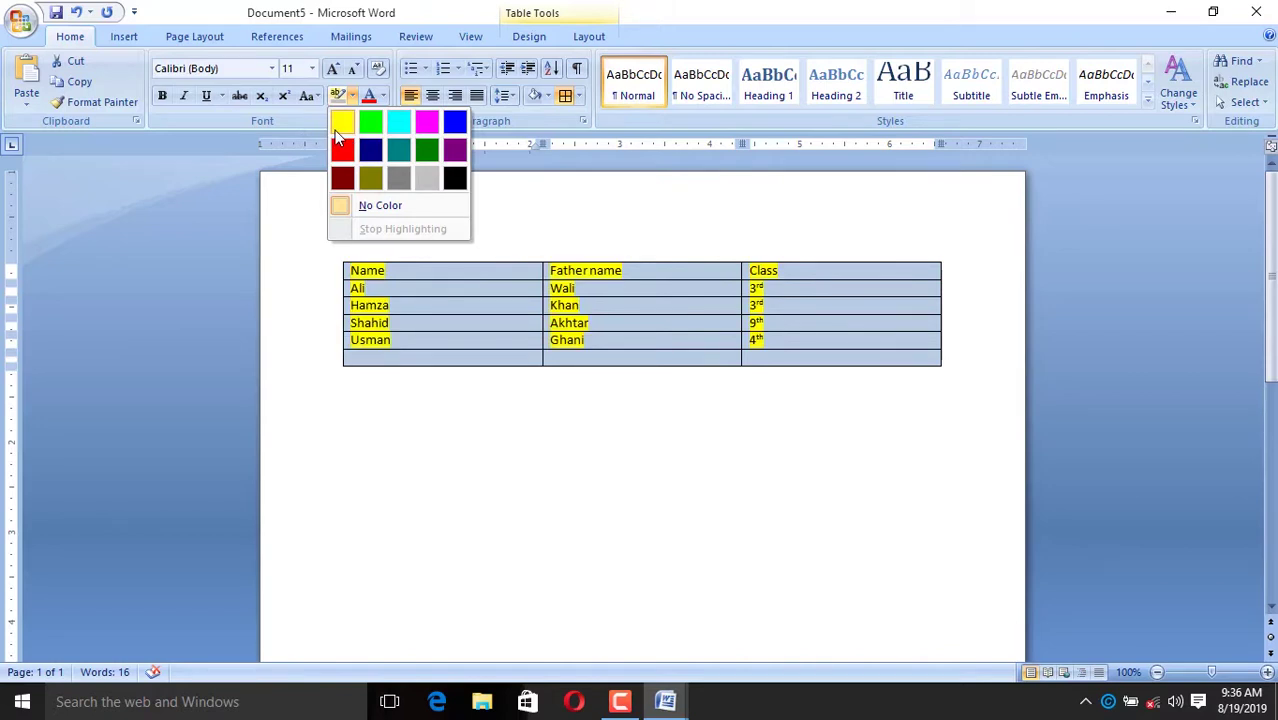
click(337, 129)
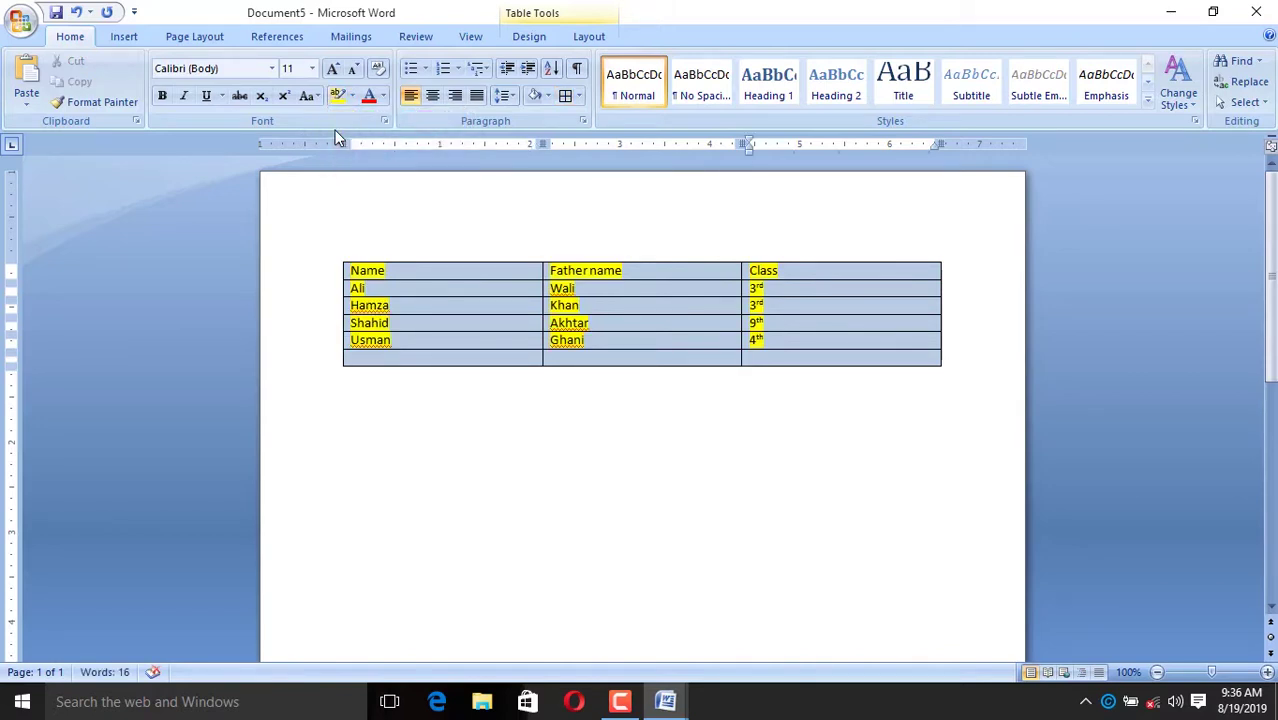
click(547, 95)
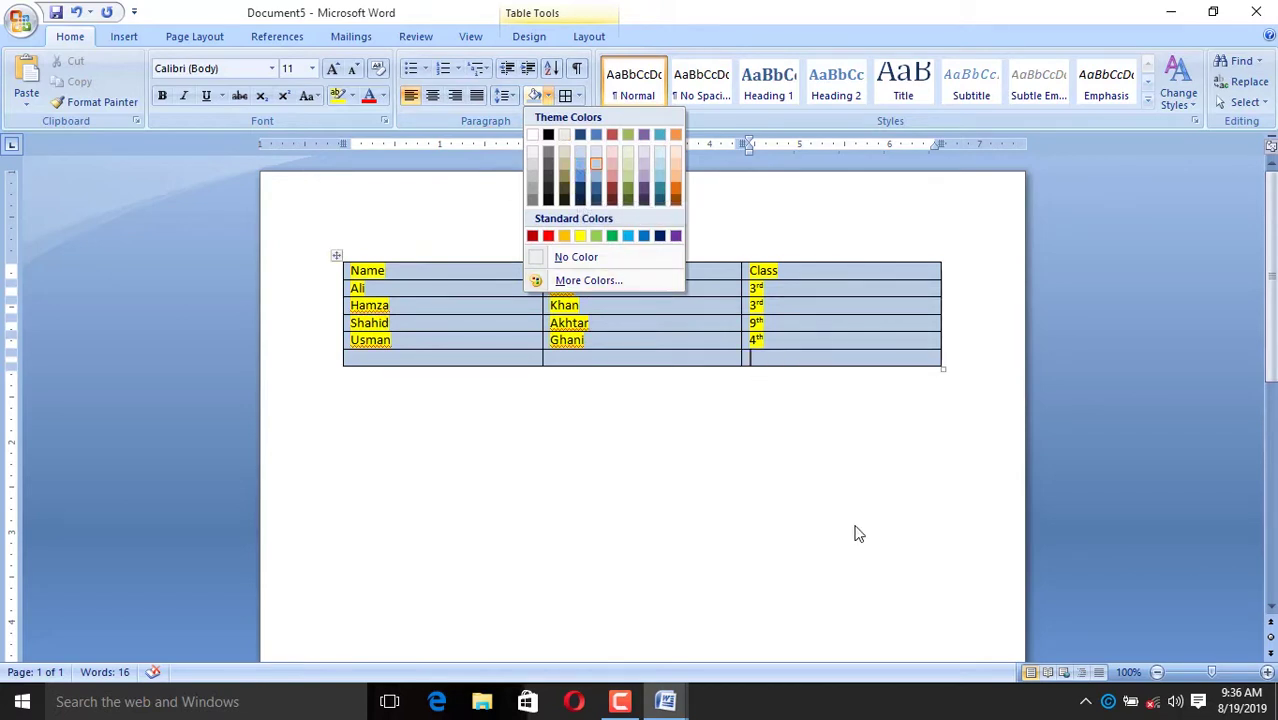
click(772, 493)
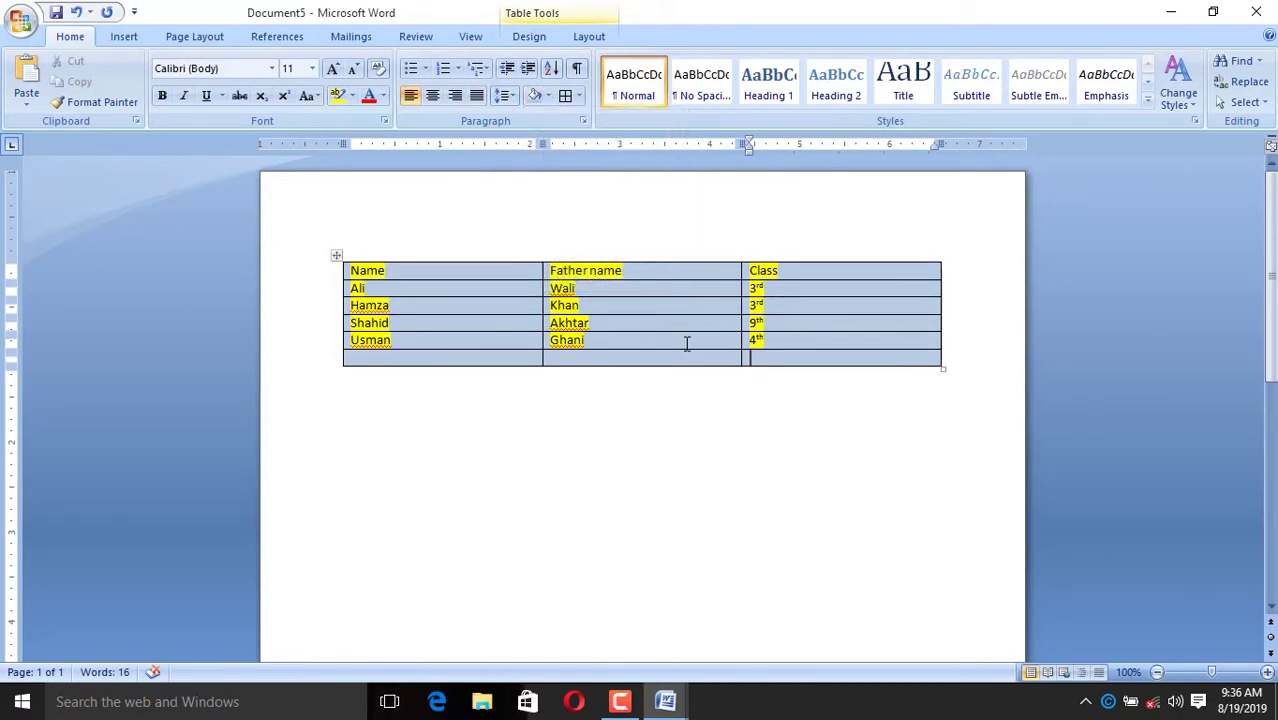
click(578, 96)
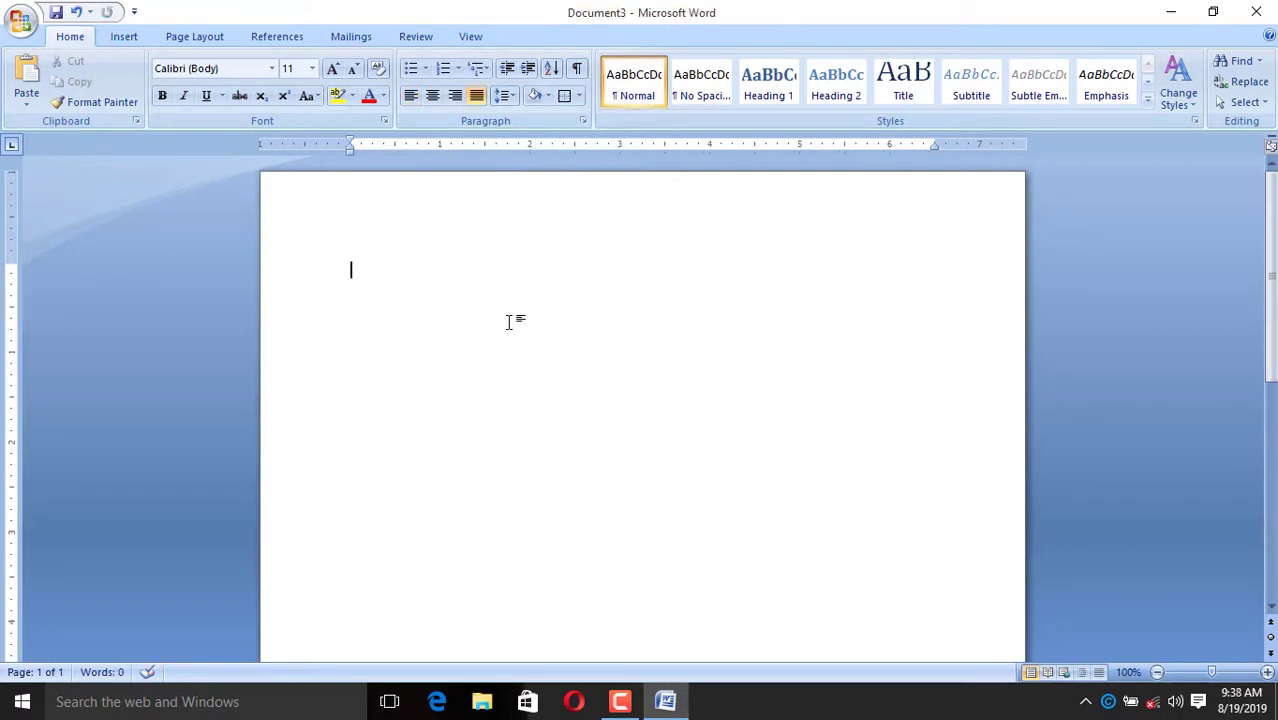
Type 'Computer' on its own line, apply a left border, then remove the line beneath it
text(compu)
text(r)
key(Return)
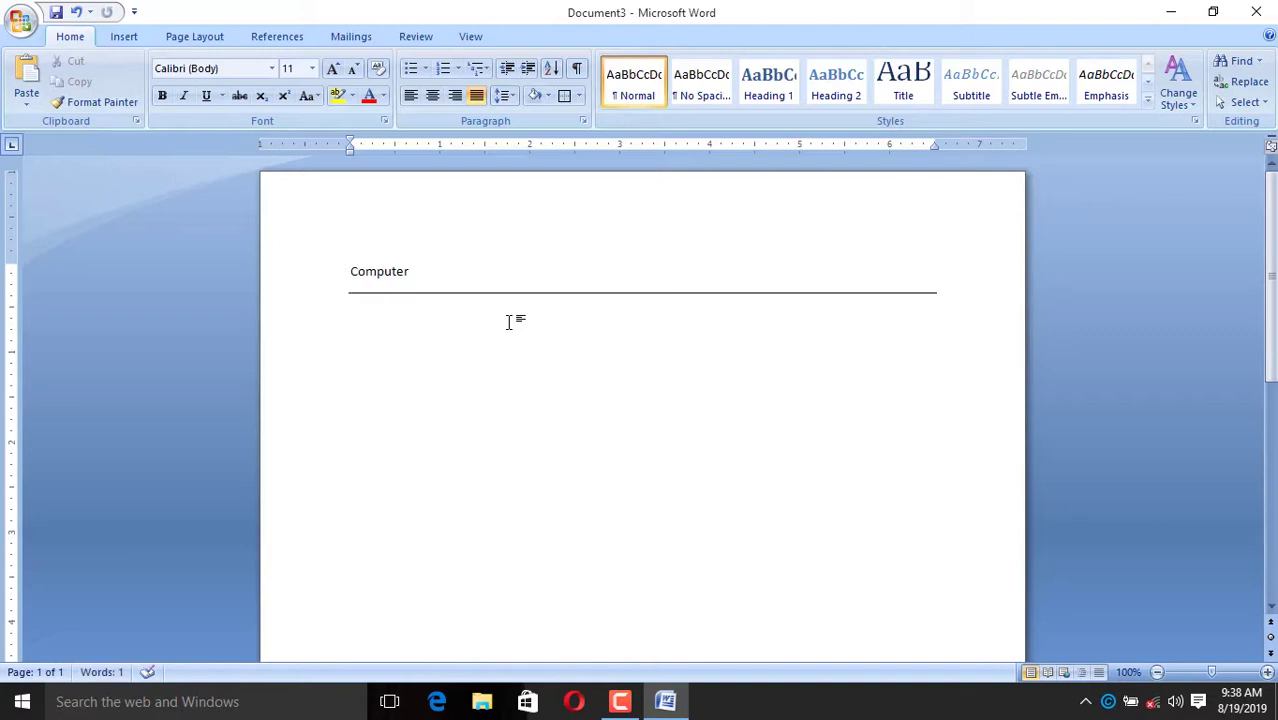
click(578, 96)
click(570, 161)
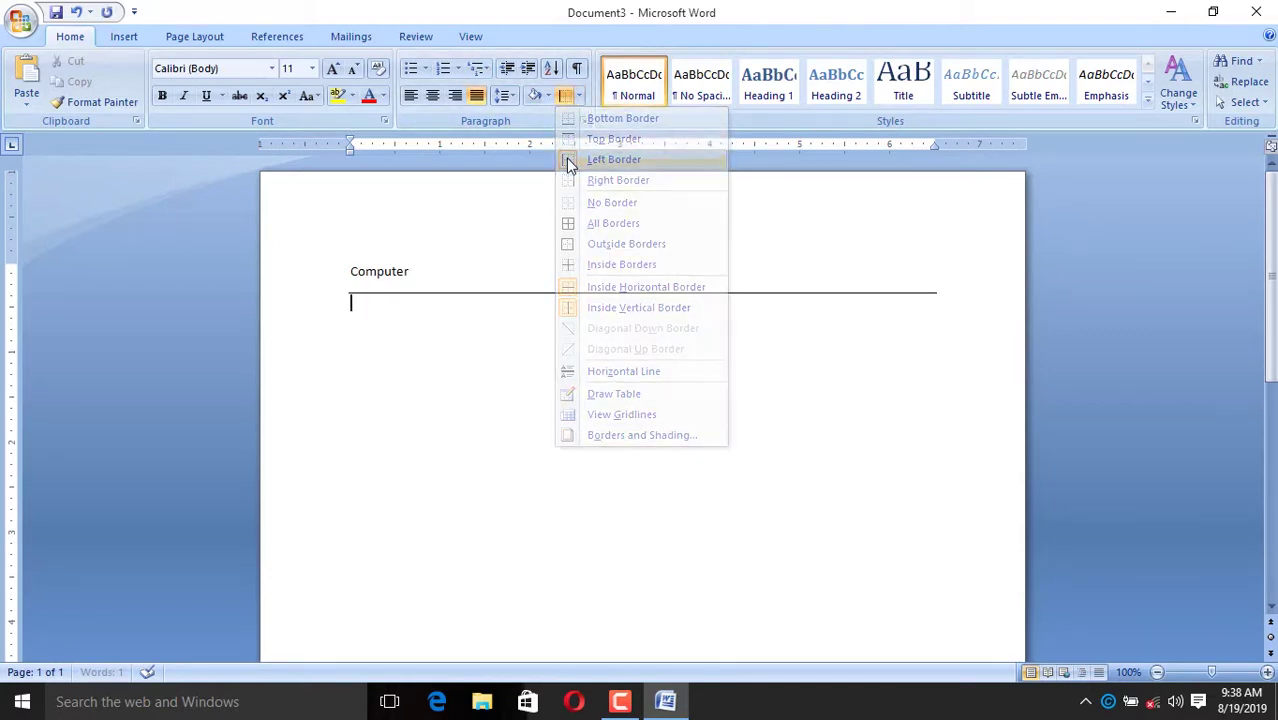
click(580, 96)
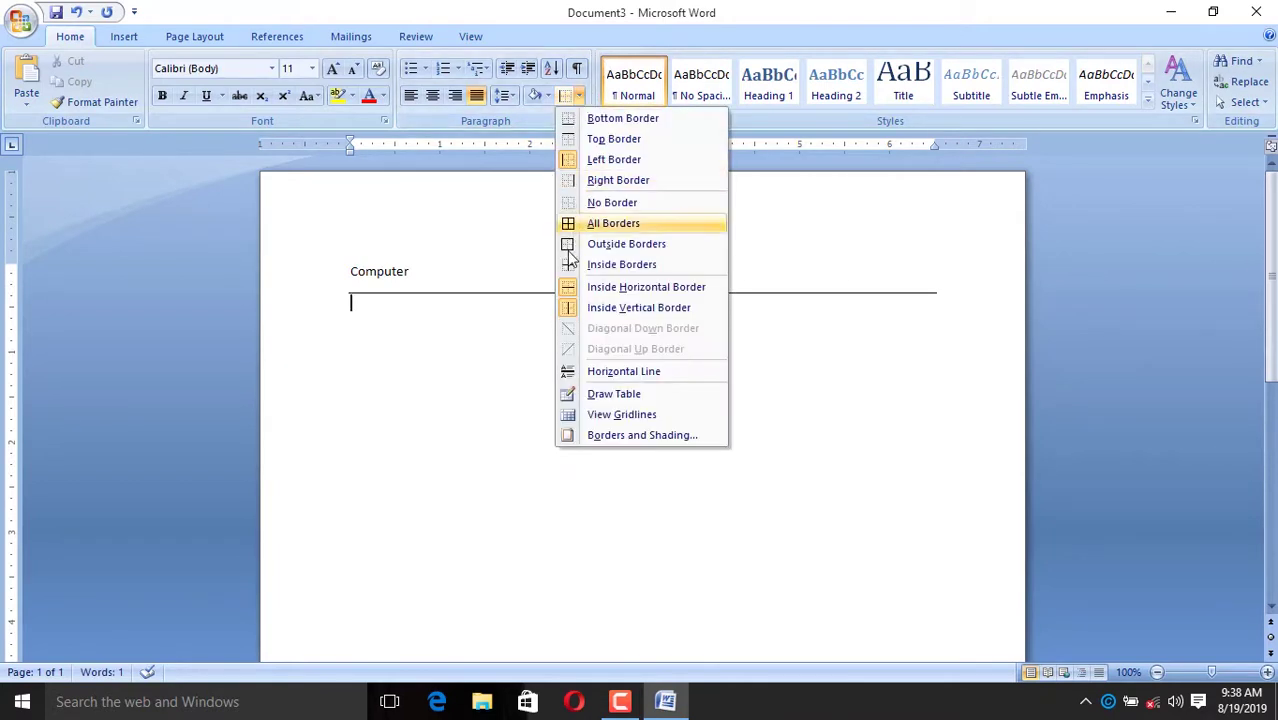
click(566, 287)
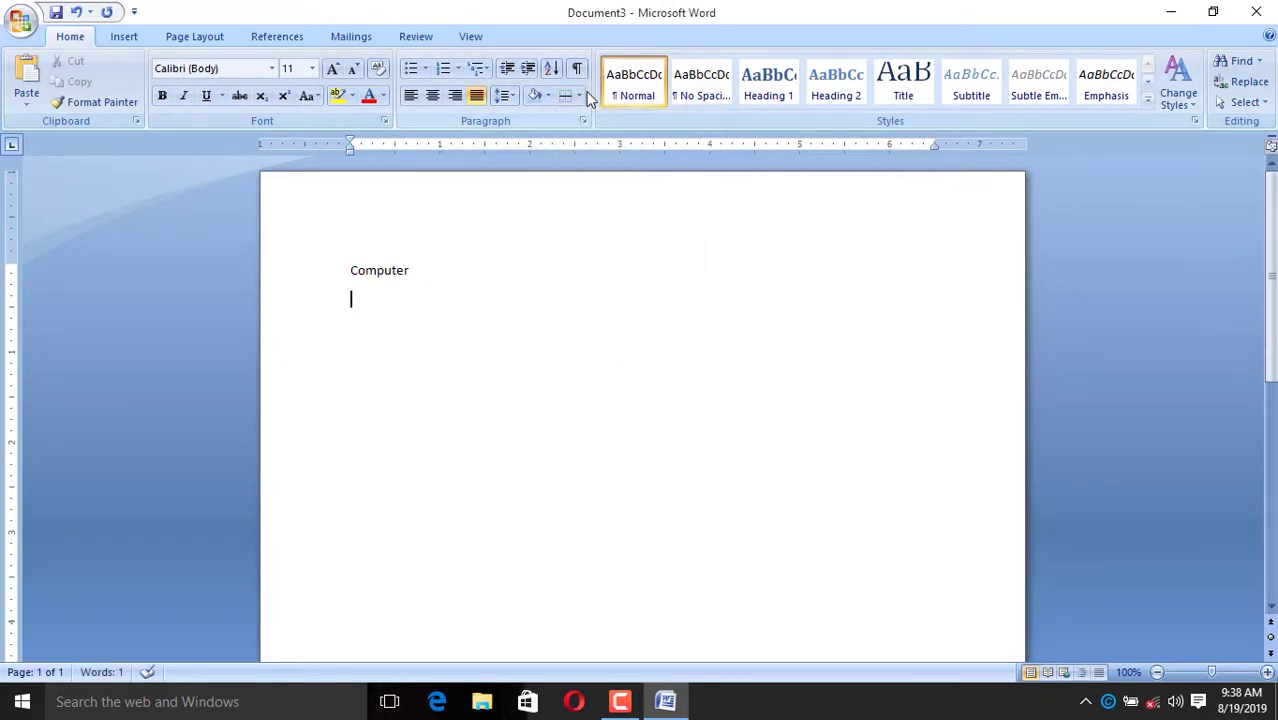
Add a bottom border under Computer, then remove it
click(416, 271)
click(580, 96)
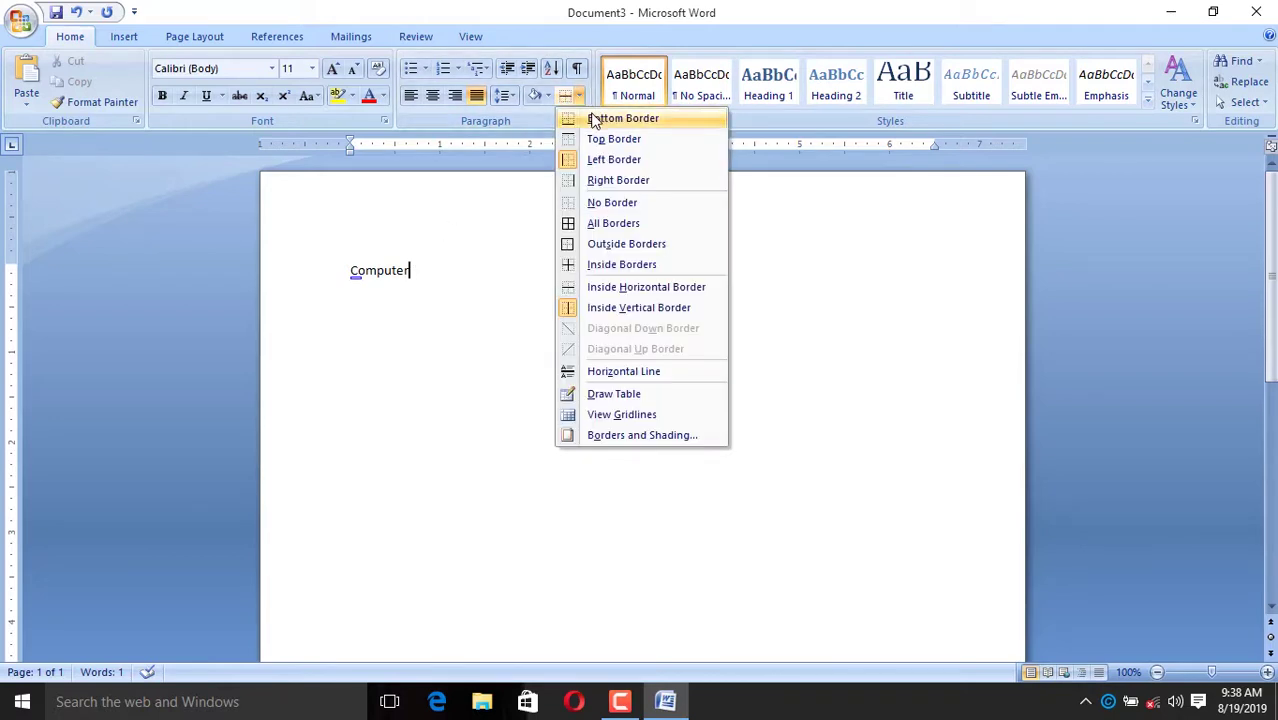
click(594, 119)
click(580, 96)
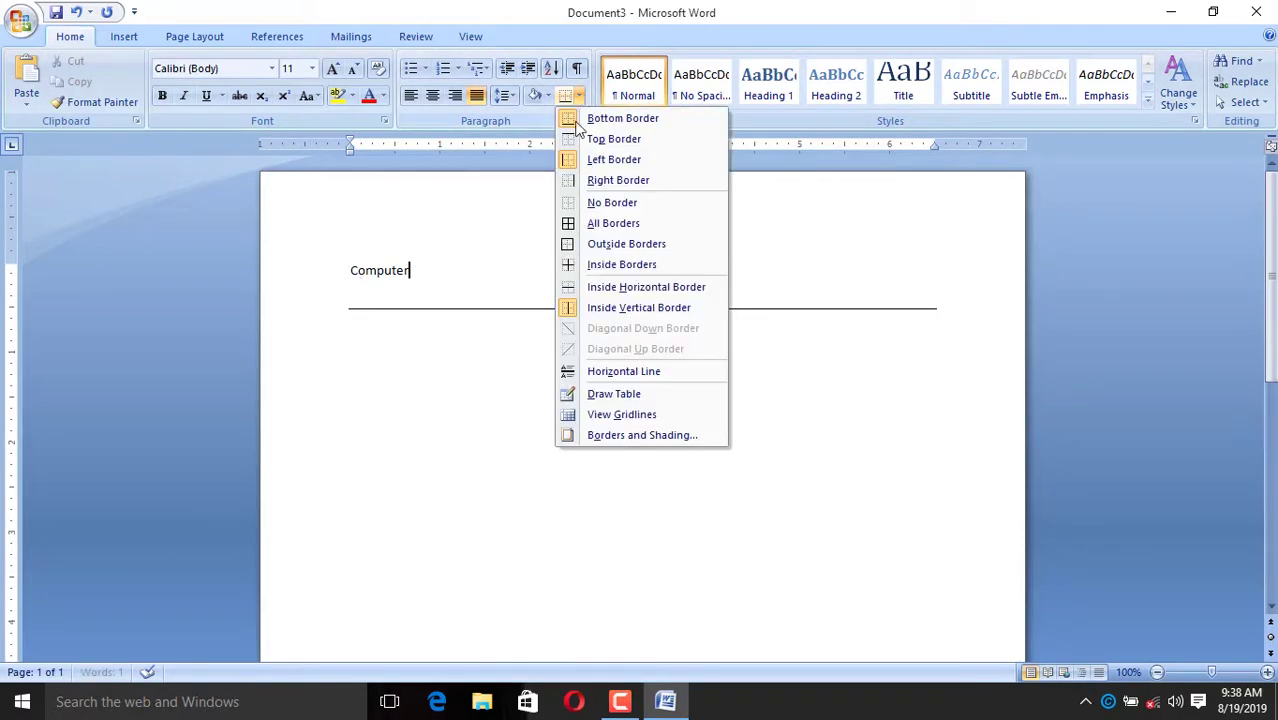
click(578, 98)
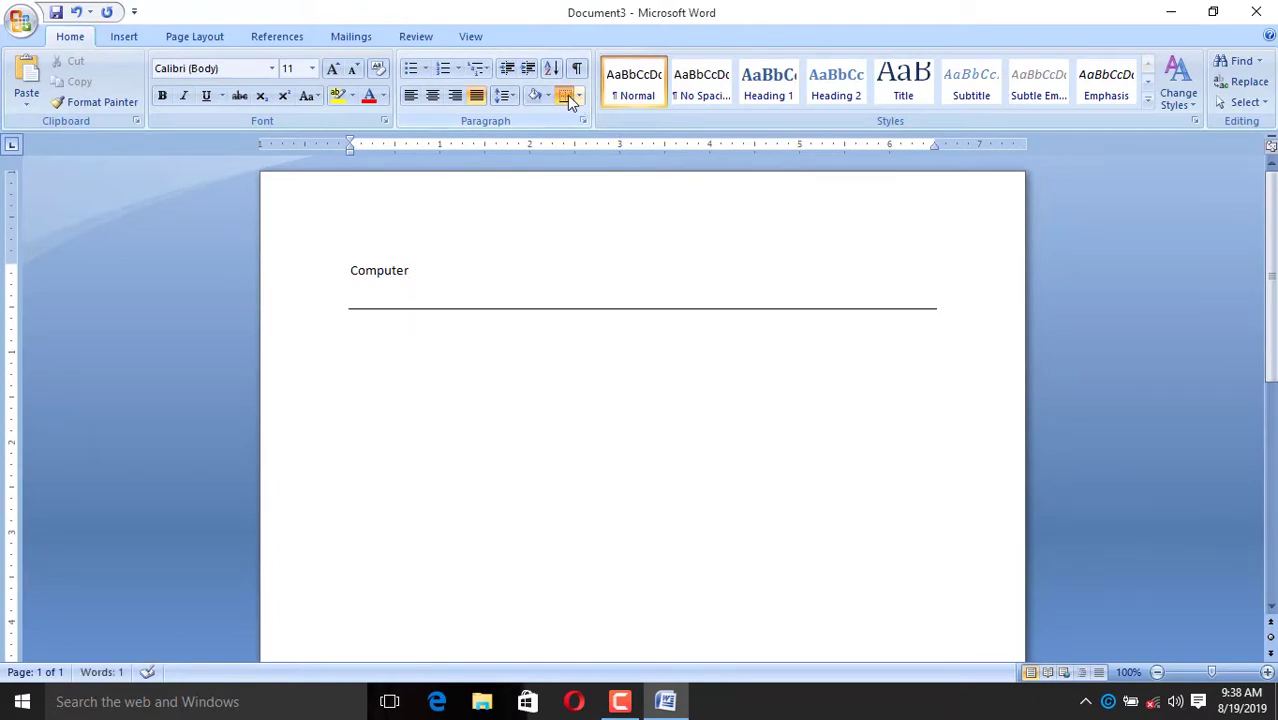
click(566, 95)
Put a top border above Computer, then take it off
click(578, 96)
click(583, 141)
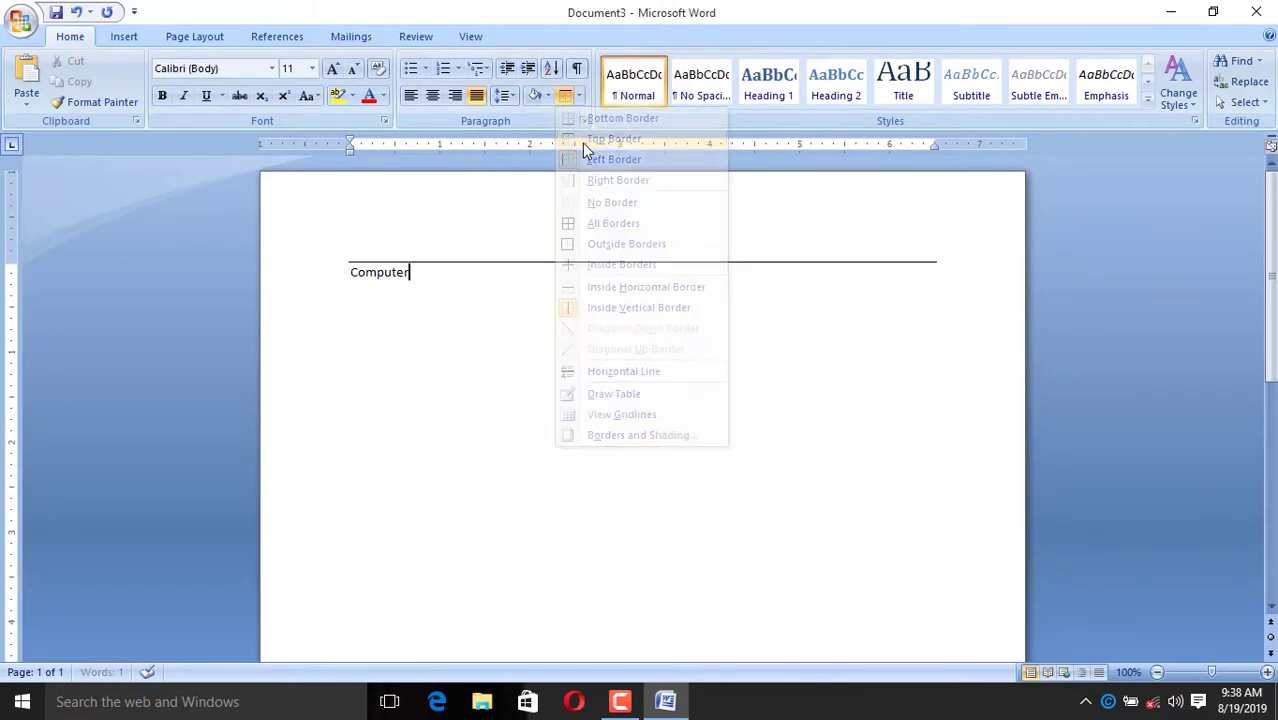
click(578, 97)
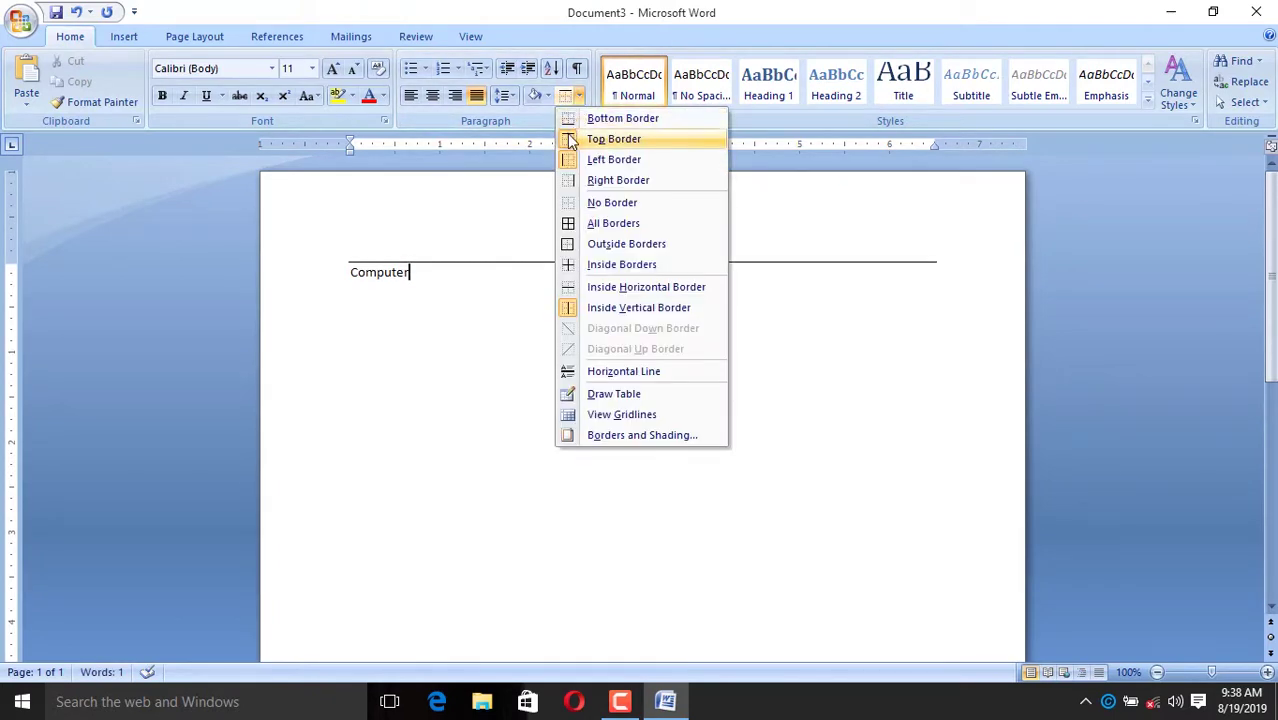
click(571, 141)
Add a right border to Computer, then remove it
click(578, 96)
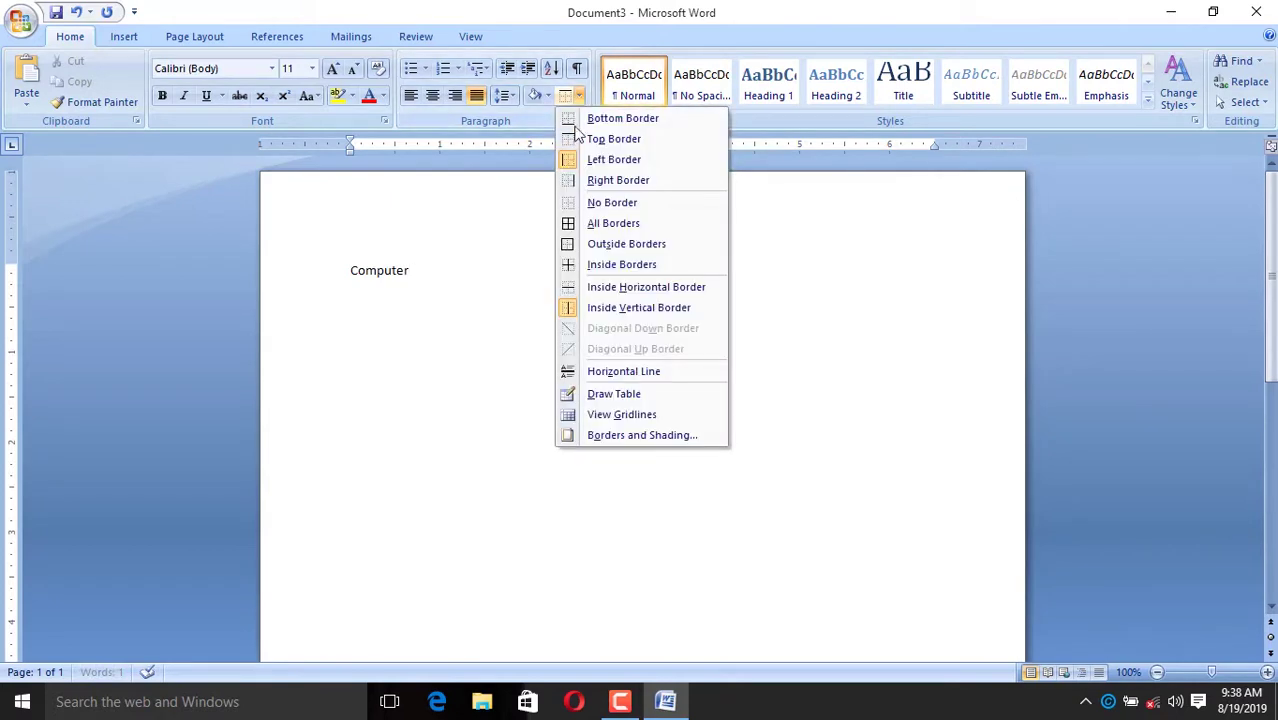
click(575, 181)
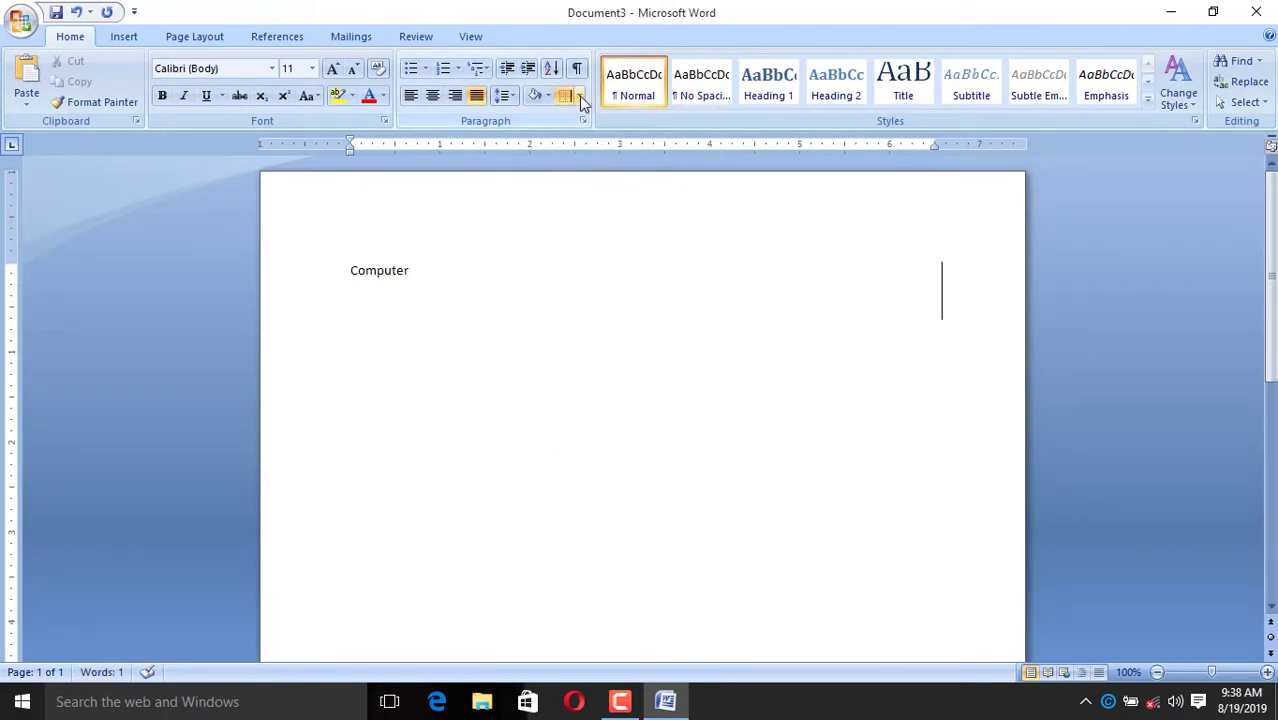
click(579, 96)
click(570, 157)
click(578, 96)
click(575, 178)
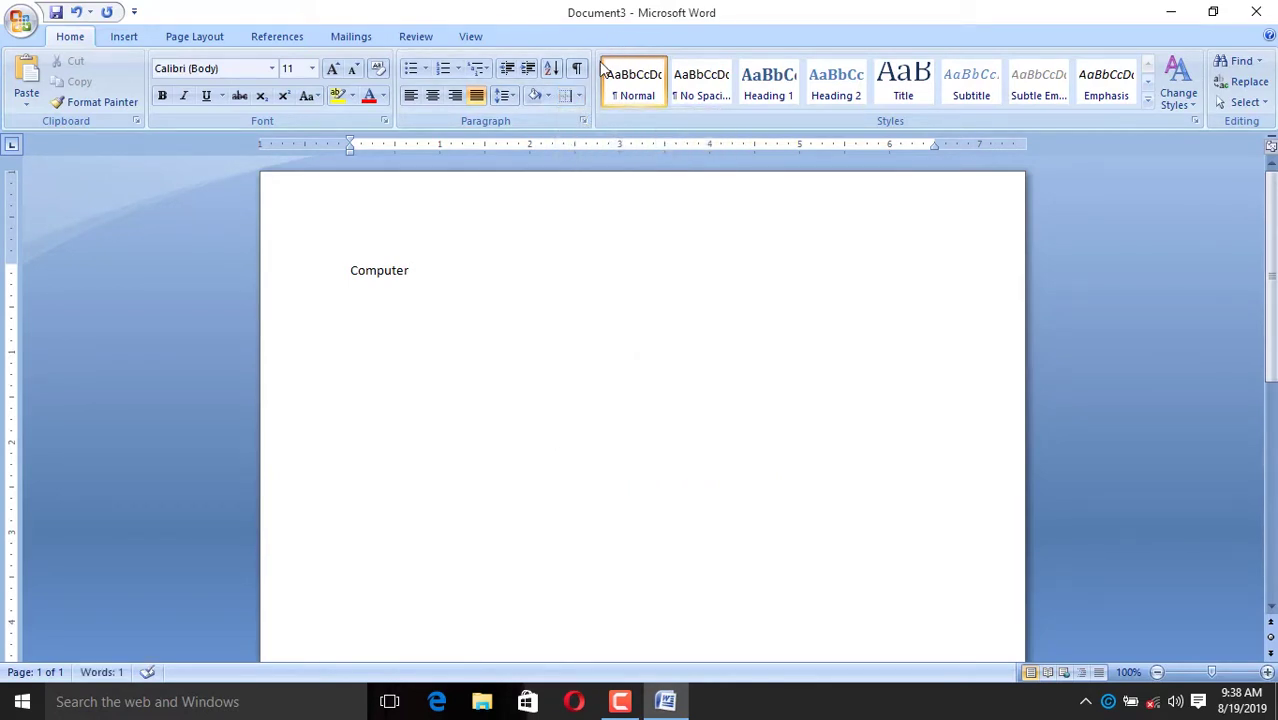
Draw a full box border around Computer, then clear all borders so none remain
click(579, 96)
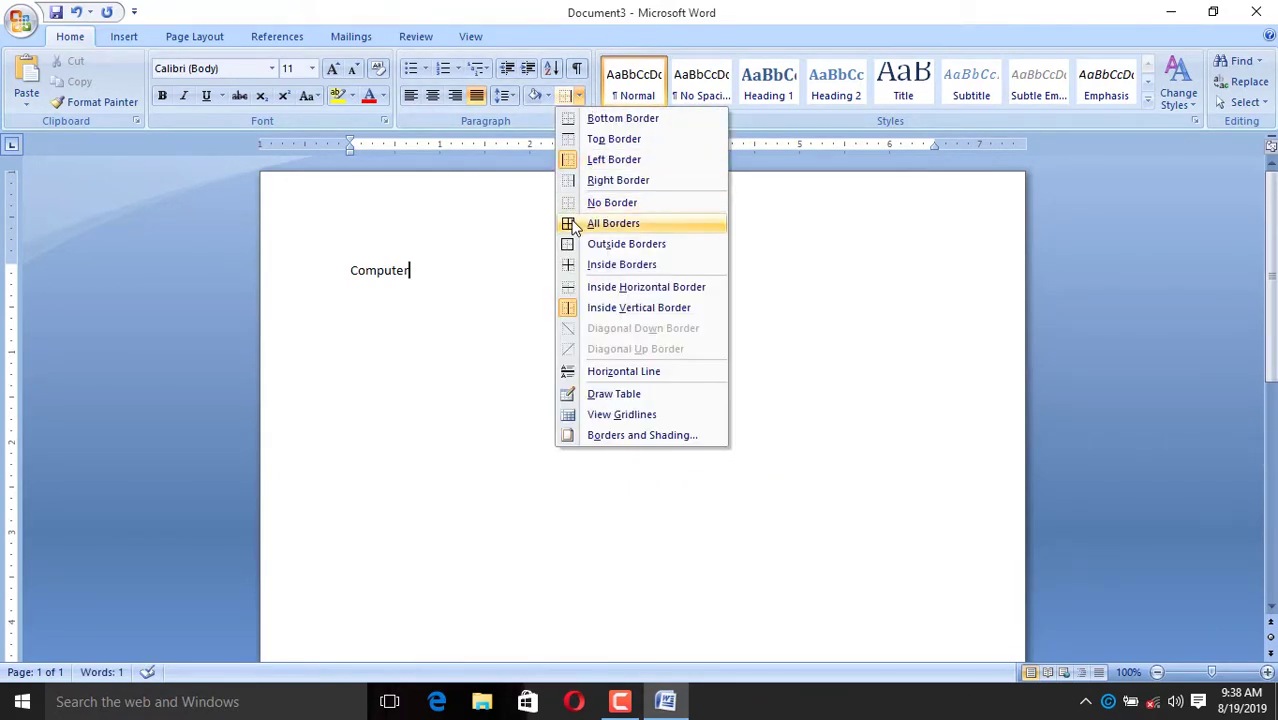
click(574, 224)
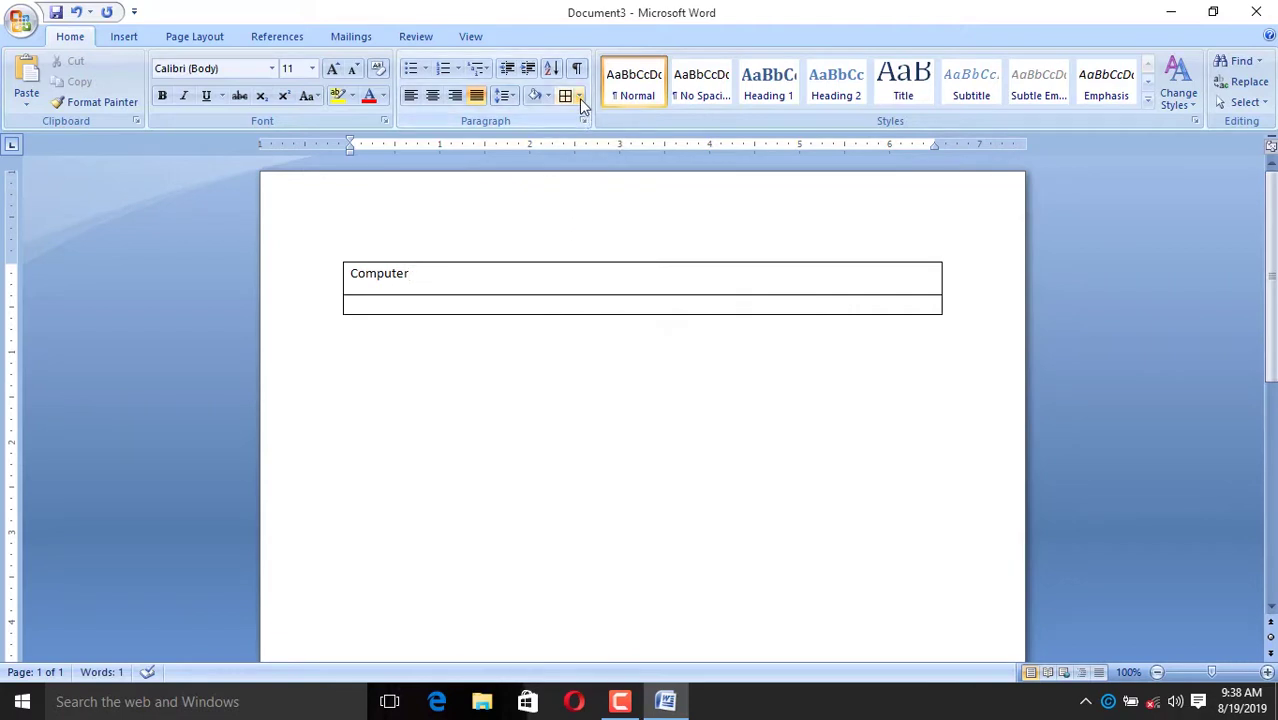
click(579, 96)
click(571, 244)
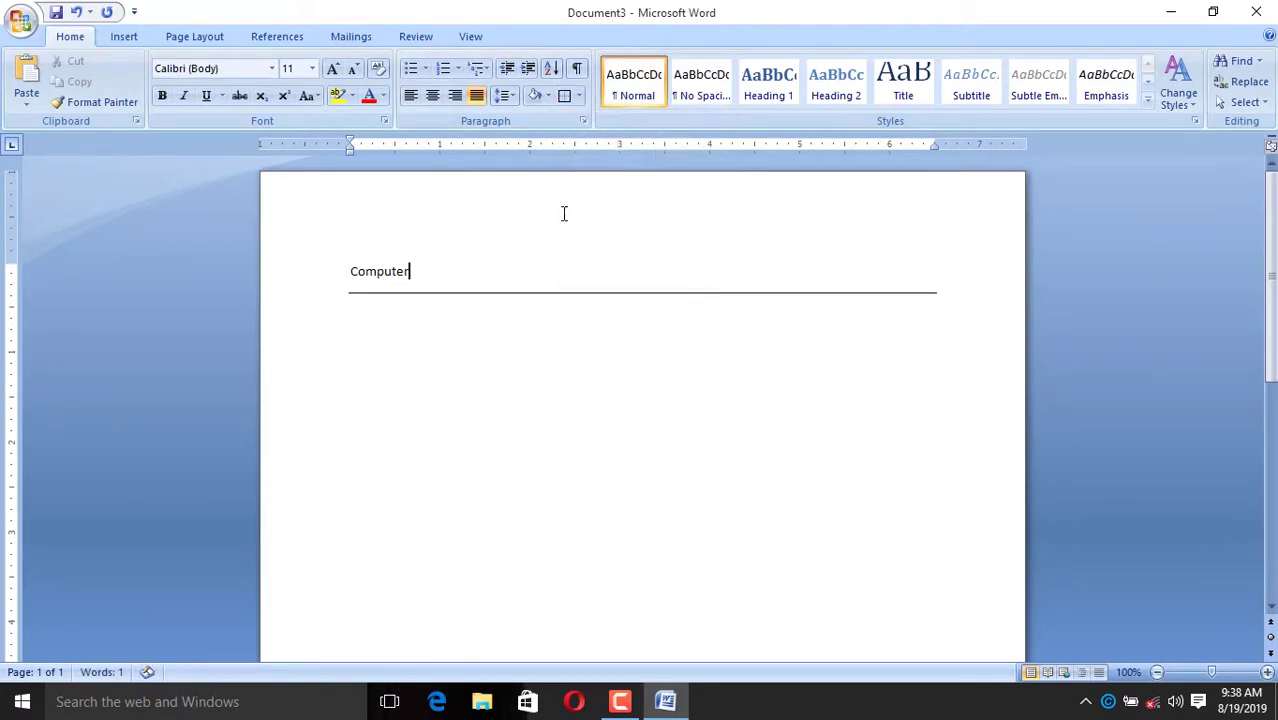
click(578, 96)
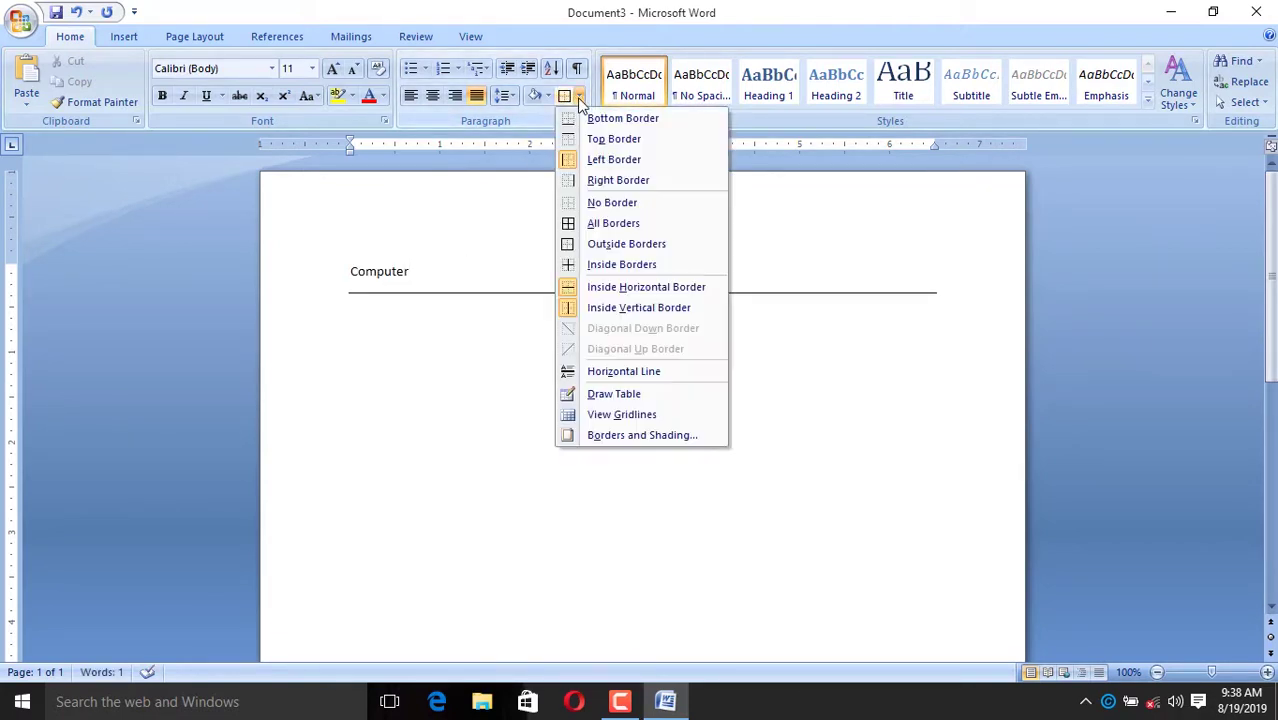
click(566, 160)
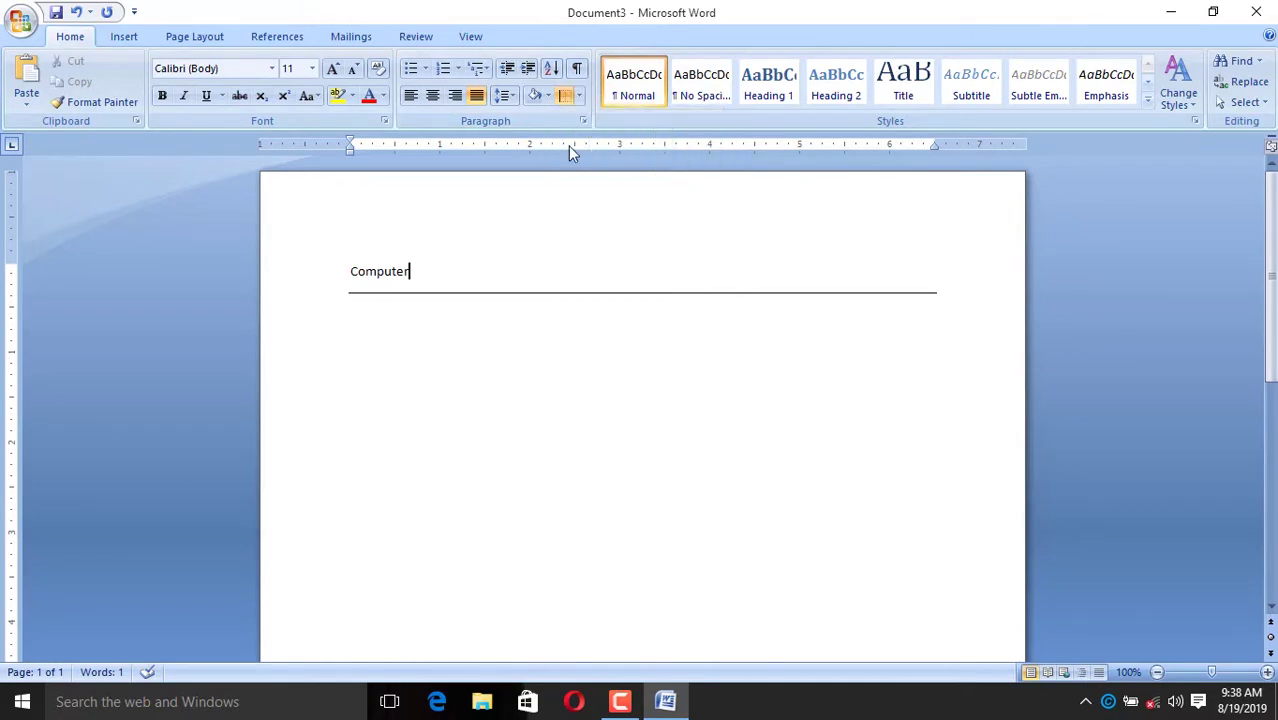
click(579, 96)
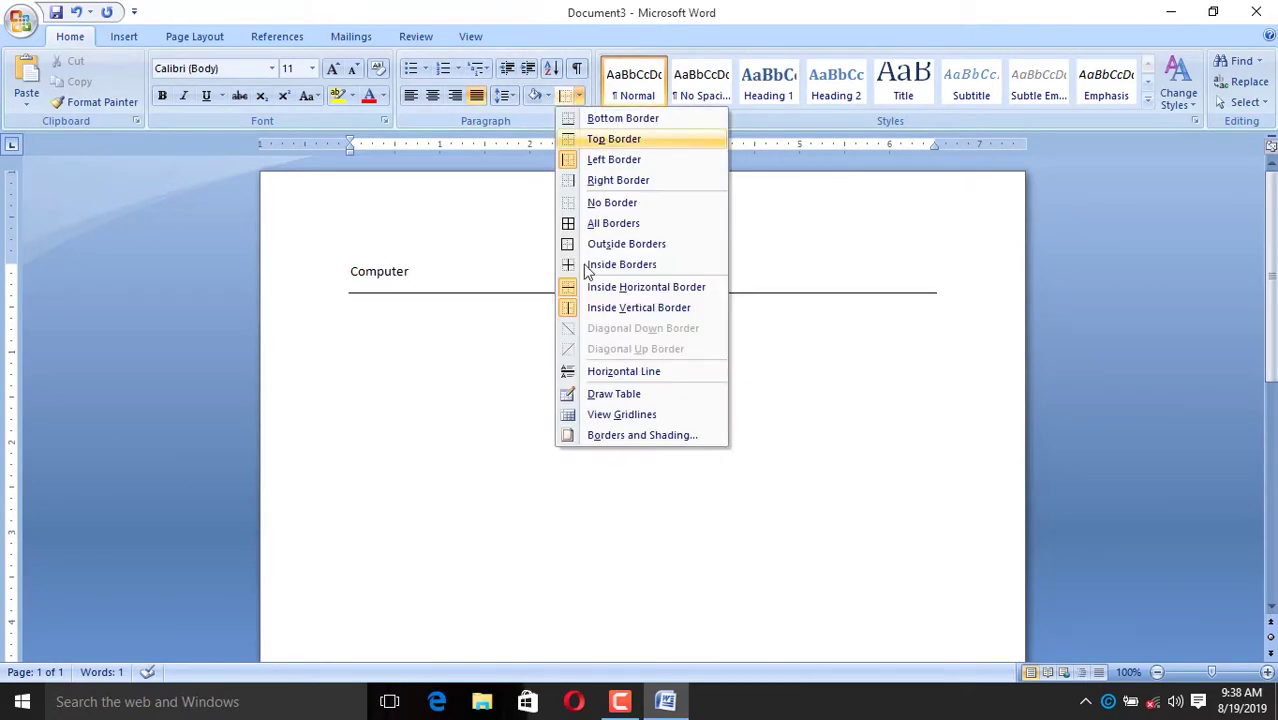
click(577, 287)
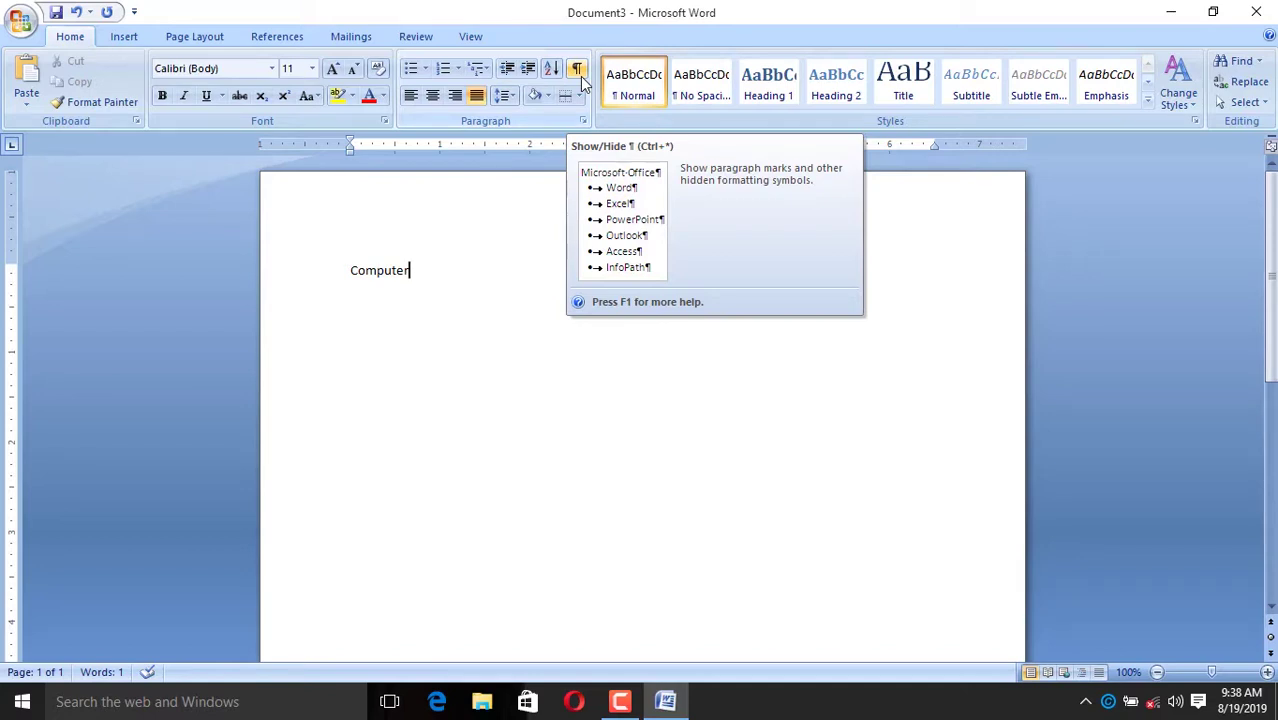
Show and then hide paragraph marks, and clear the word Computer from the page
click(578, 72)
click(581, 80)
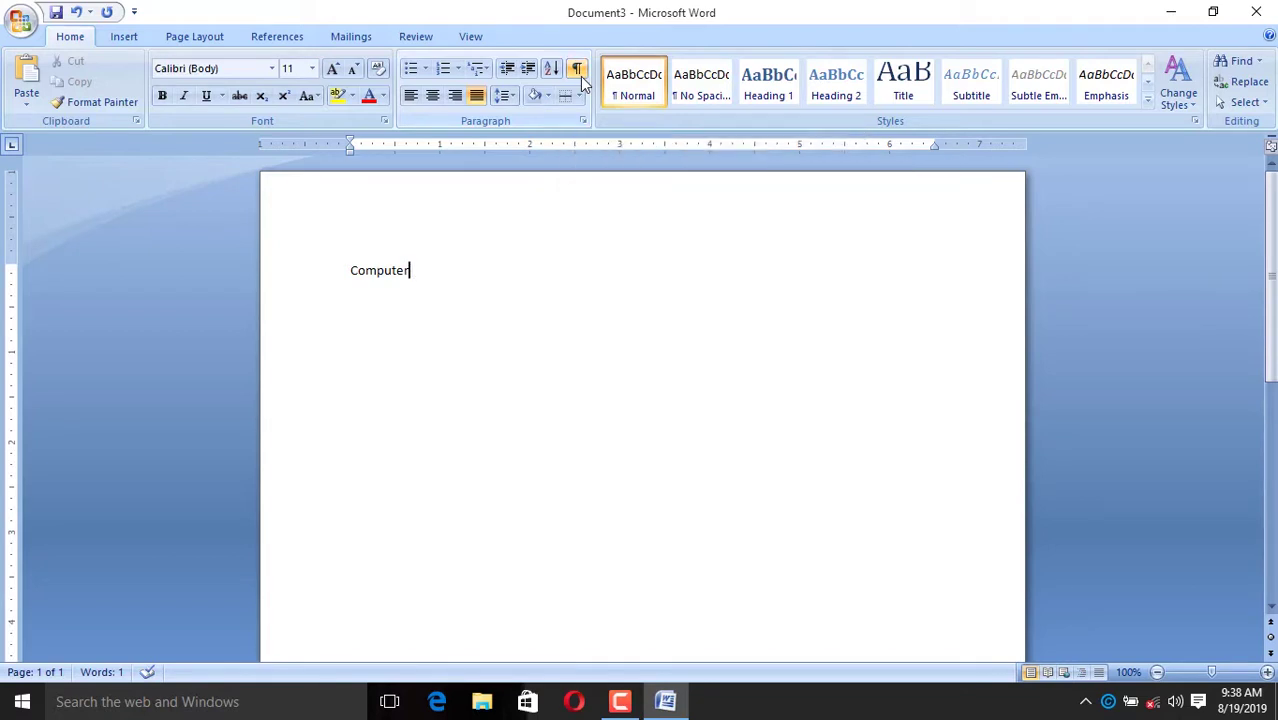
click(621, 702)
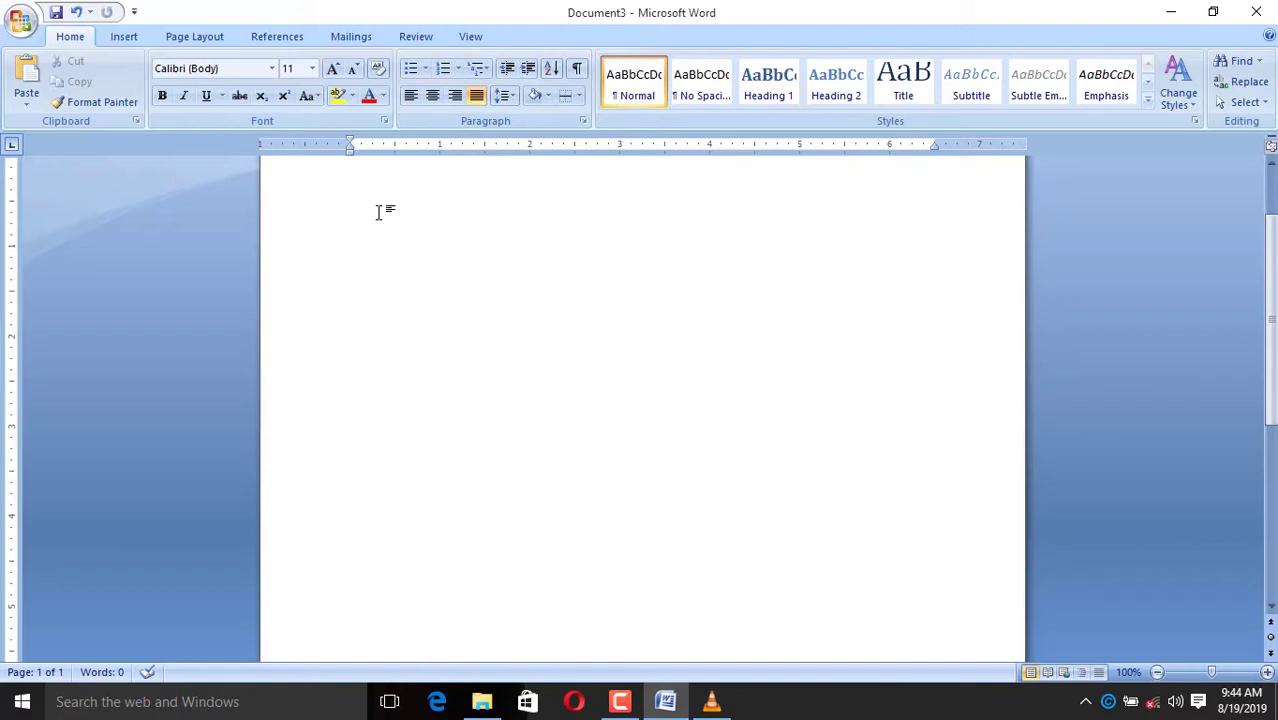
Type 'computer' at the top, then generate sample paragraphs with =rand()
click(1270, 163)
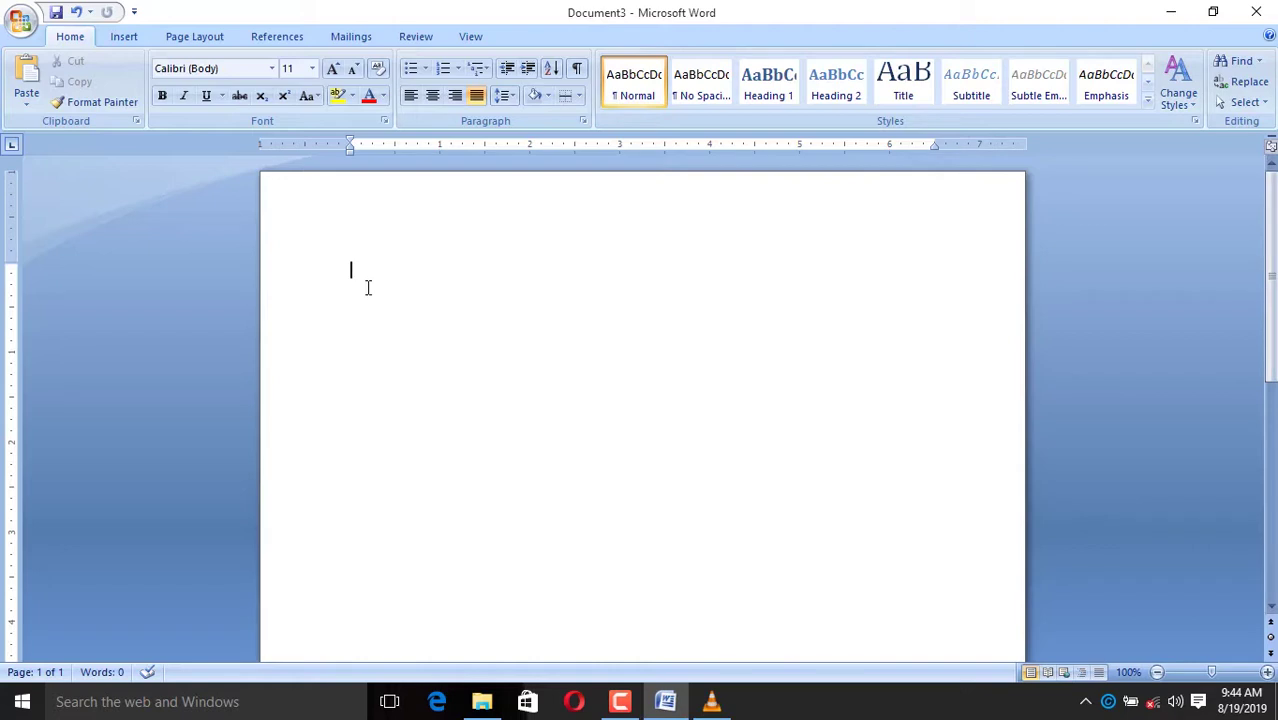
text(com)
key(Return)
text(=)
text(rand)
key(BackSpace)
key(BackSpace)
text(nd)
text(())
key(Return)
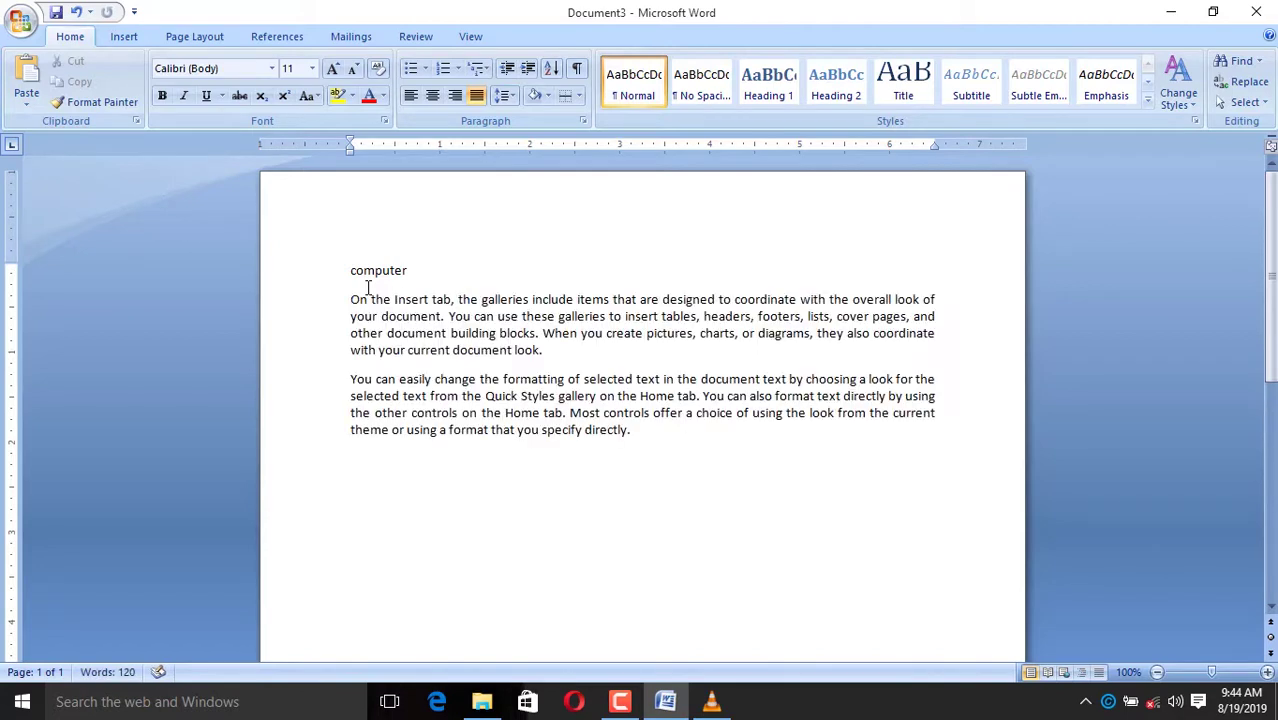
Copy the two sample paragraphs and paste a duplicate after the last one
drag(349, 300, 620, 430)
key(ctrl+c)
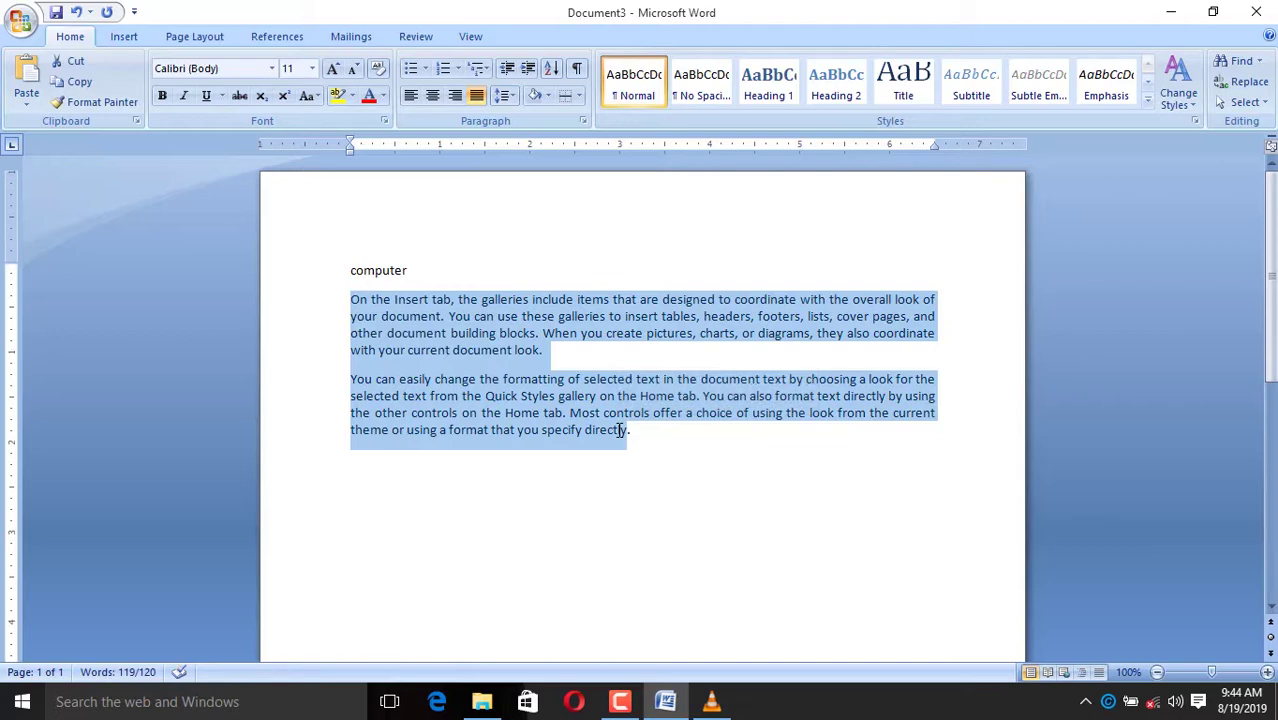
click(638, 442)
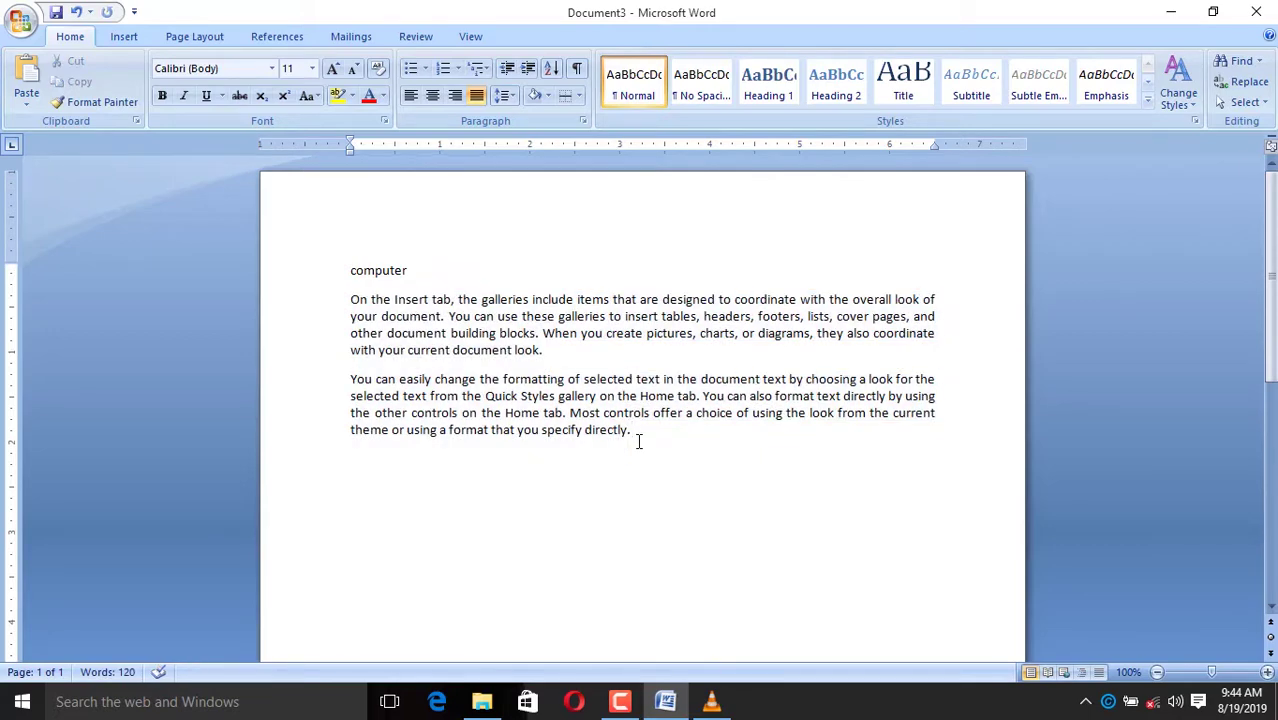
key(ctrl+v)
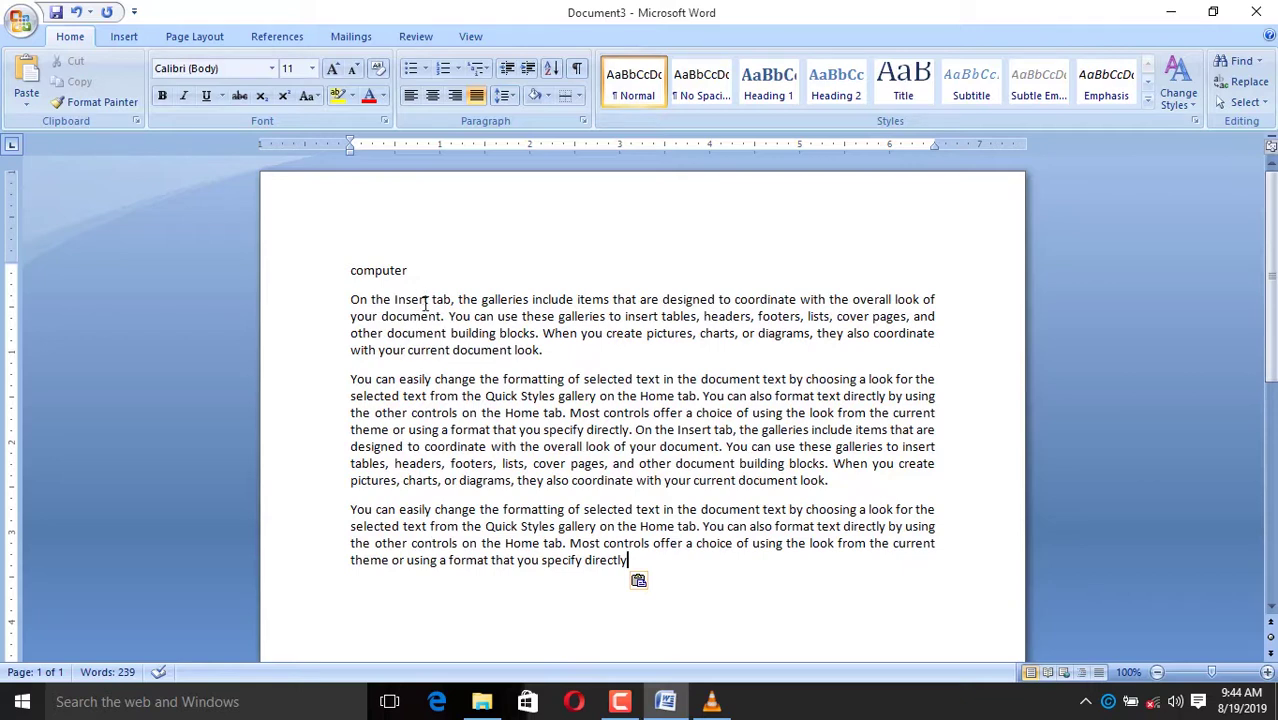
With paragraph marks visible, add a blank paragraph after the first paragraph, hide the marks, and minimize Word
click(578, 70)
key(Return)
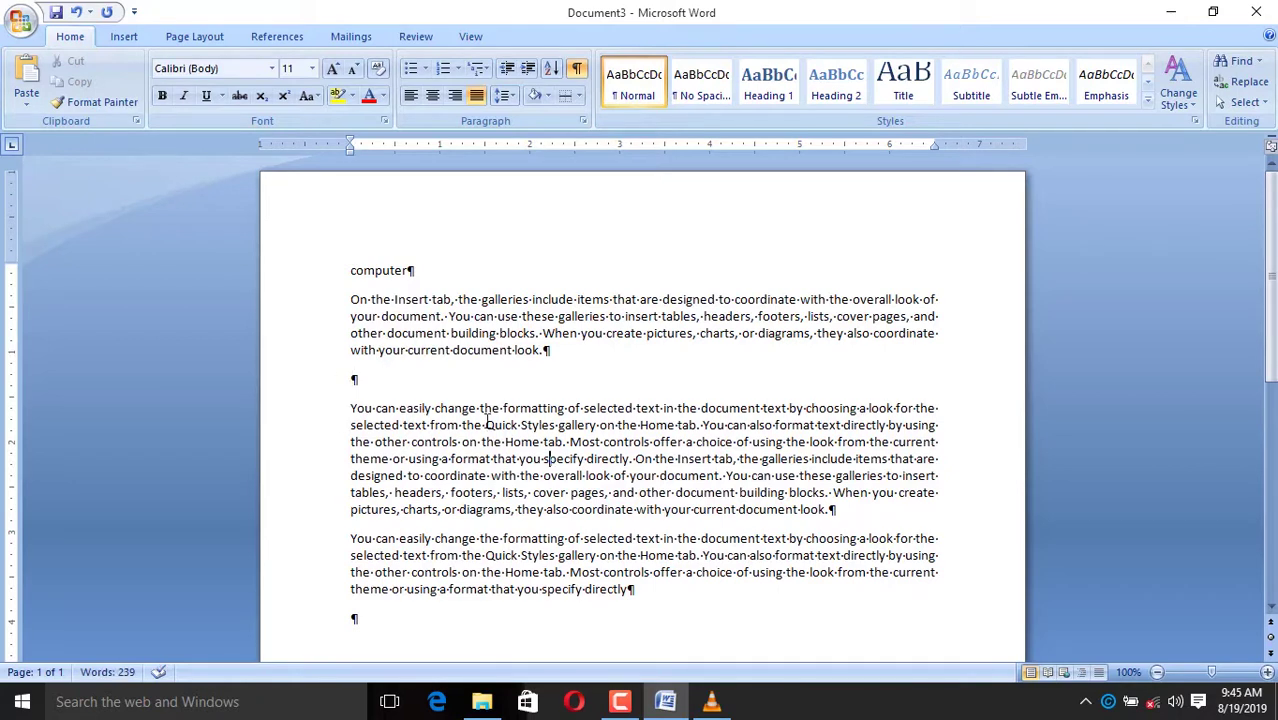
click(588, 68)
click(1171, 12)
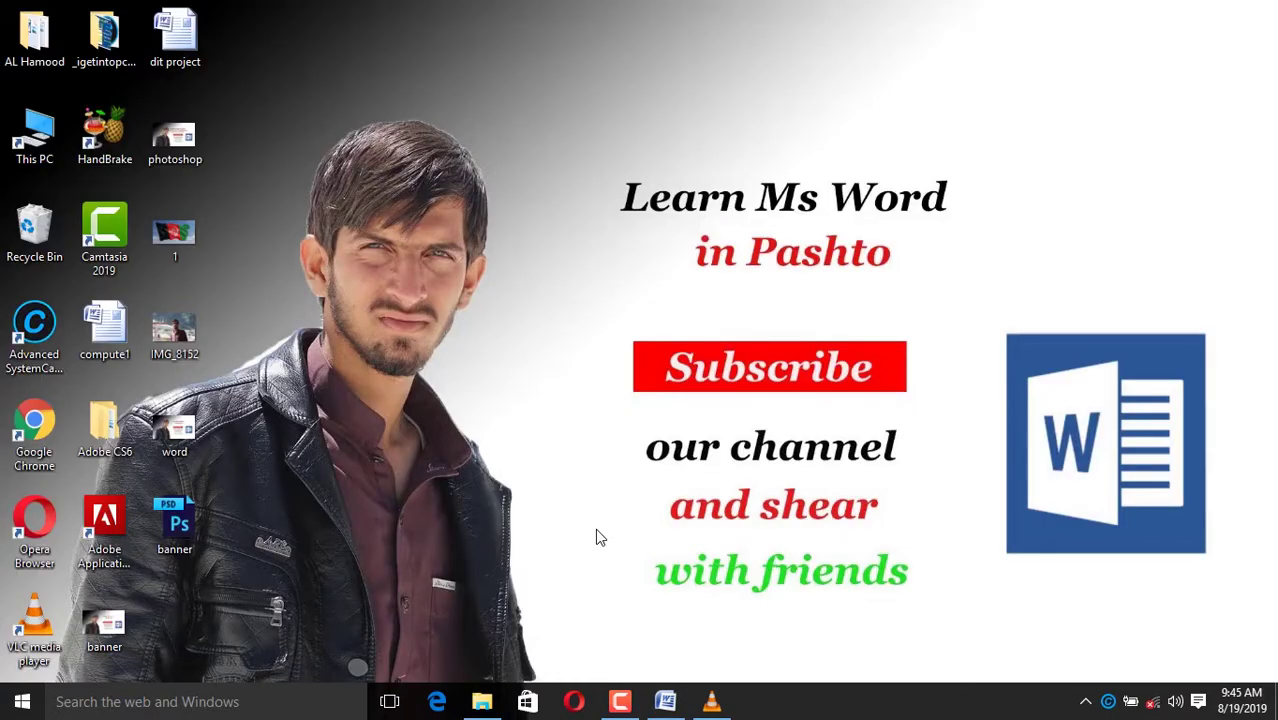